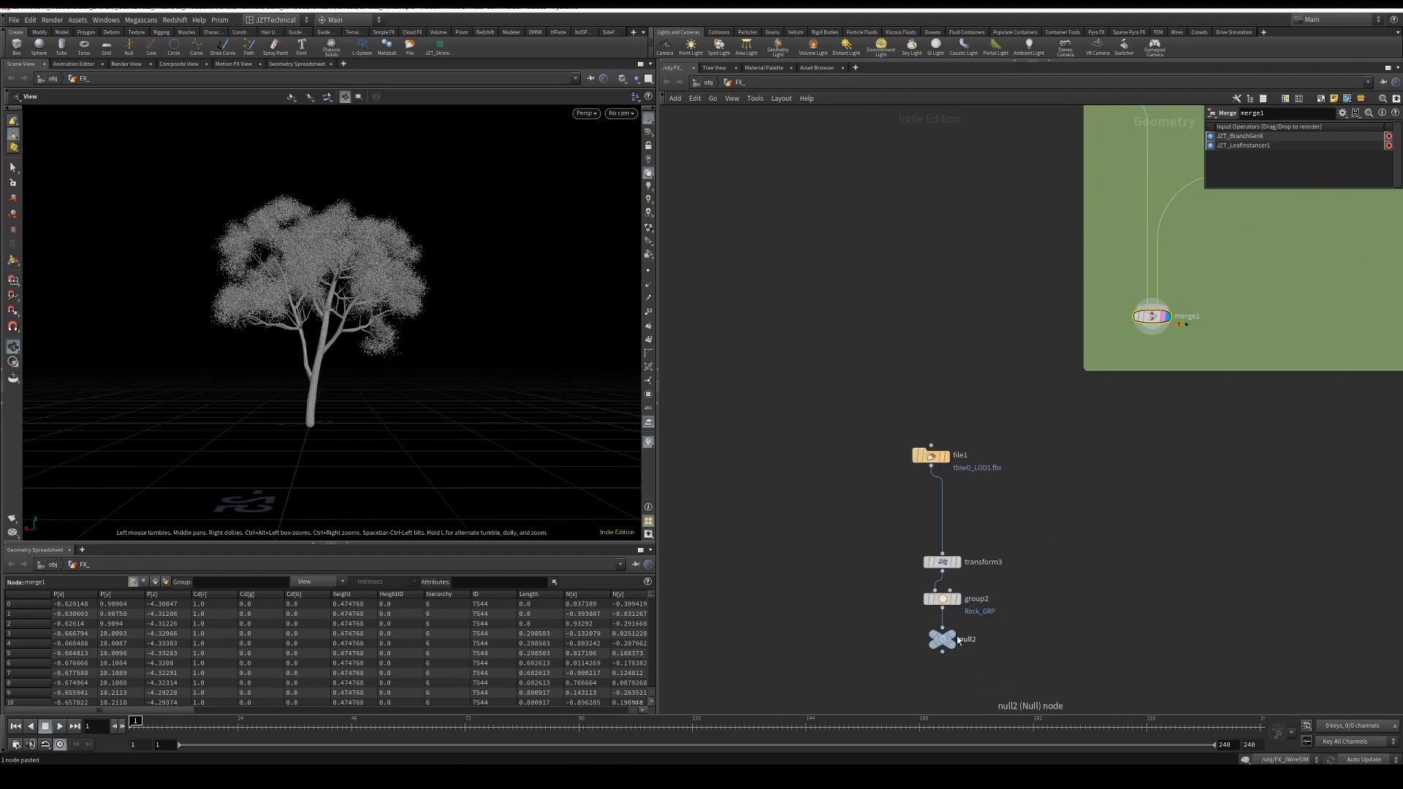
Step: Show the rock from null2 in the viewport, followed by the tree from merge1 alongside it
left_click(962, 619)
left_click_drag(273, 376, 435, 328)
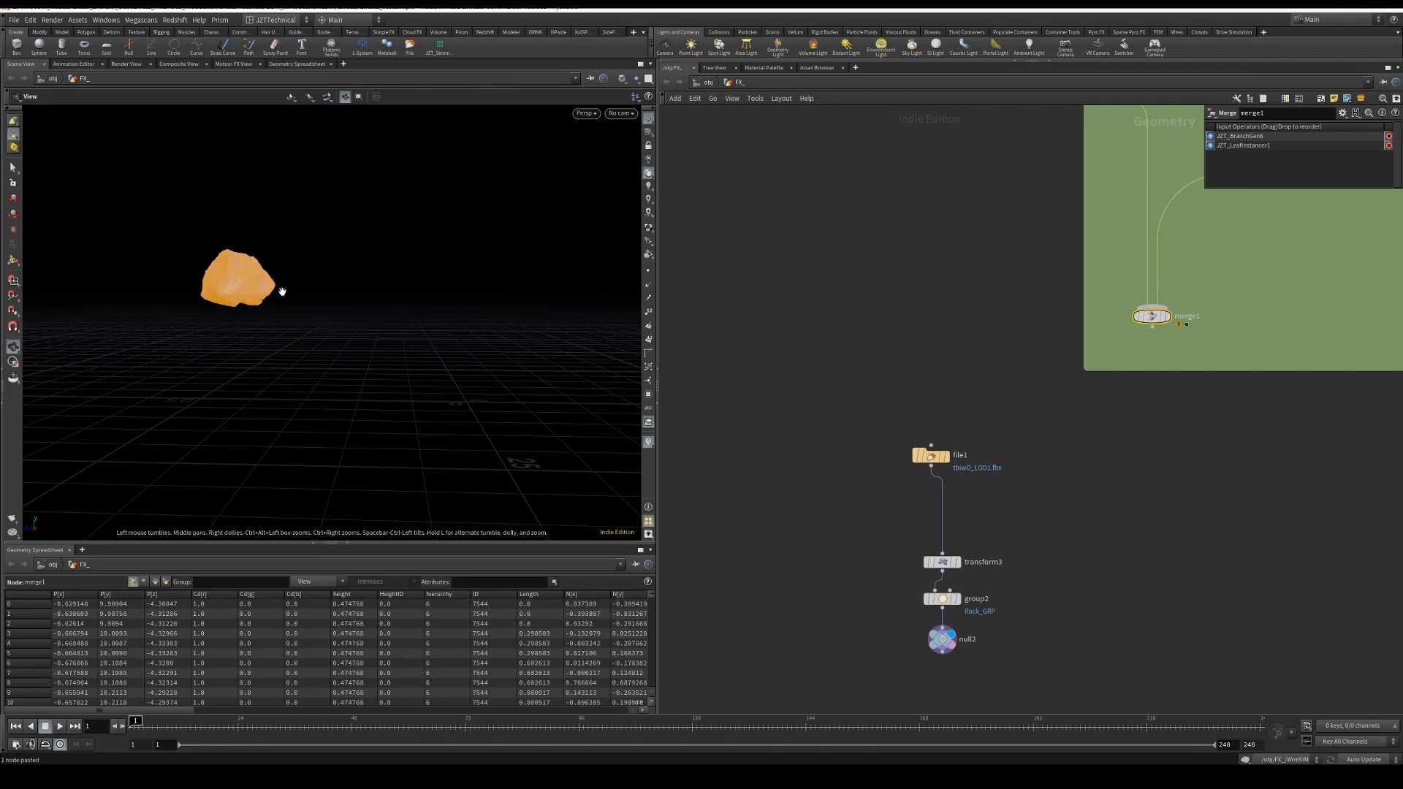
middle_click_drag(1036, 294, 973, 408)
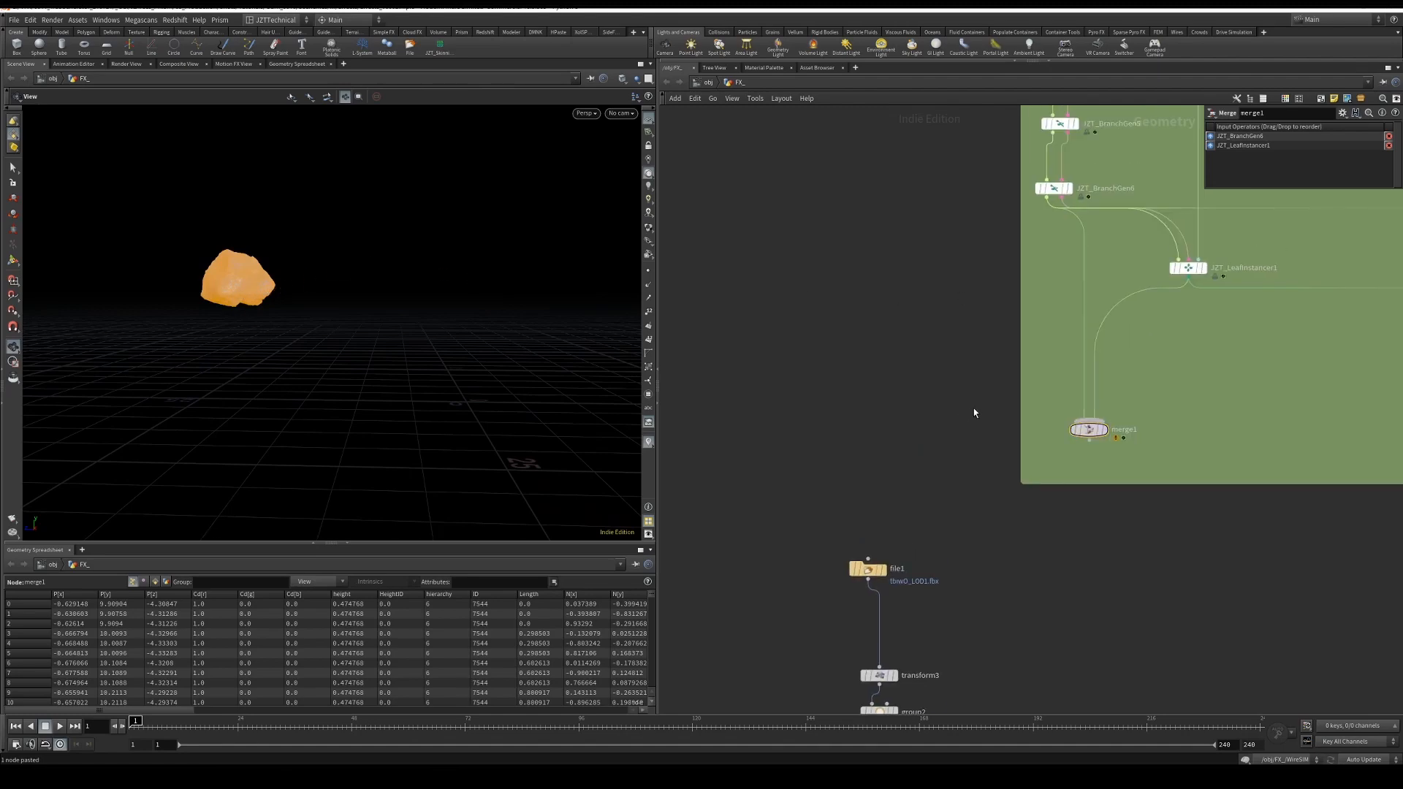
left_click(1108, 431)
left_click_drag(460, 301, 409, 314)
scroll(909, 442, "down", 3)
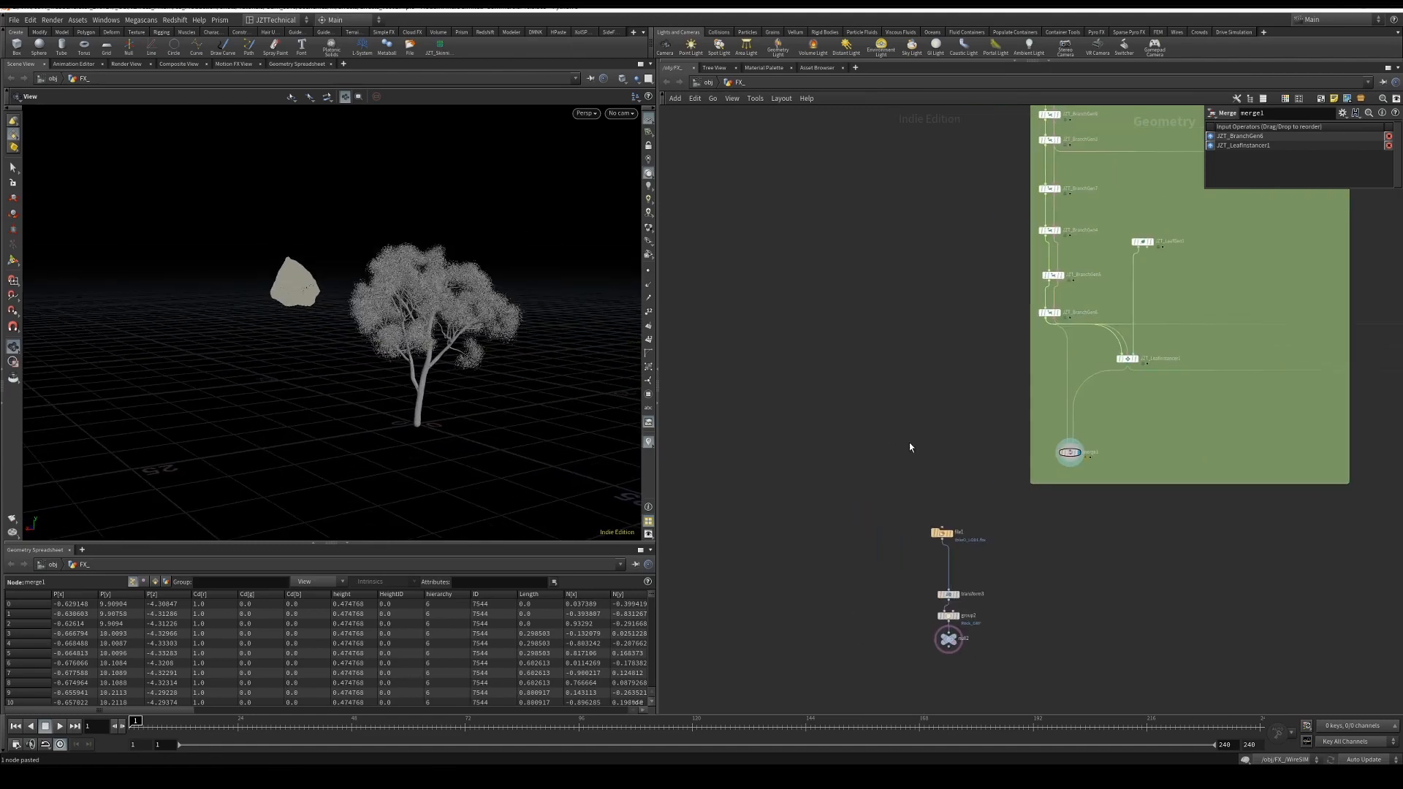
Step: Add a Null node in the empty network area beside the tree setup and name it IN_GEO
key("Tab")
type("null")
key("Return")
left_click(878, 427)
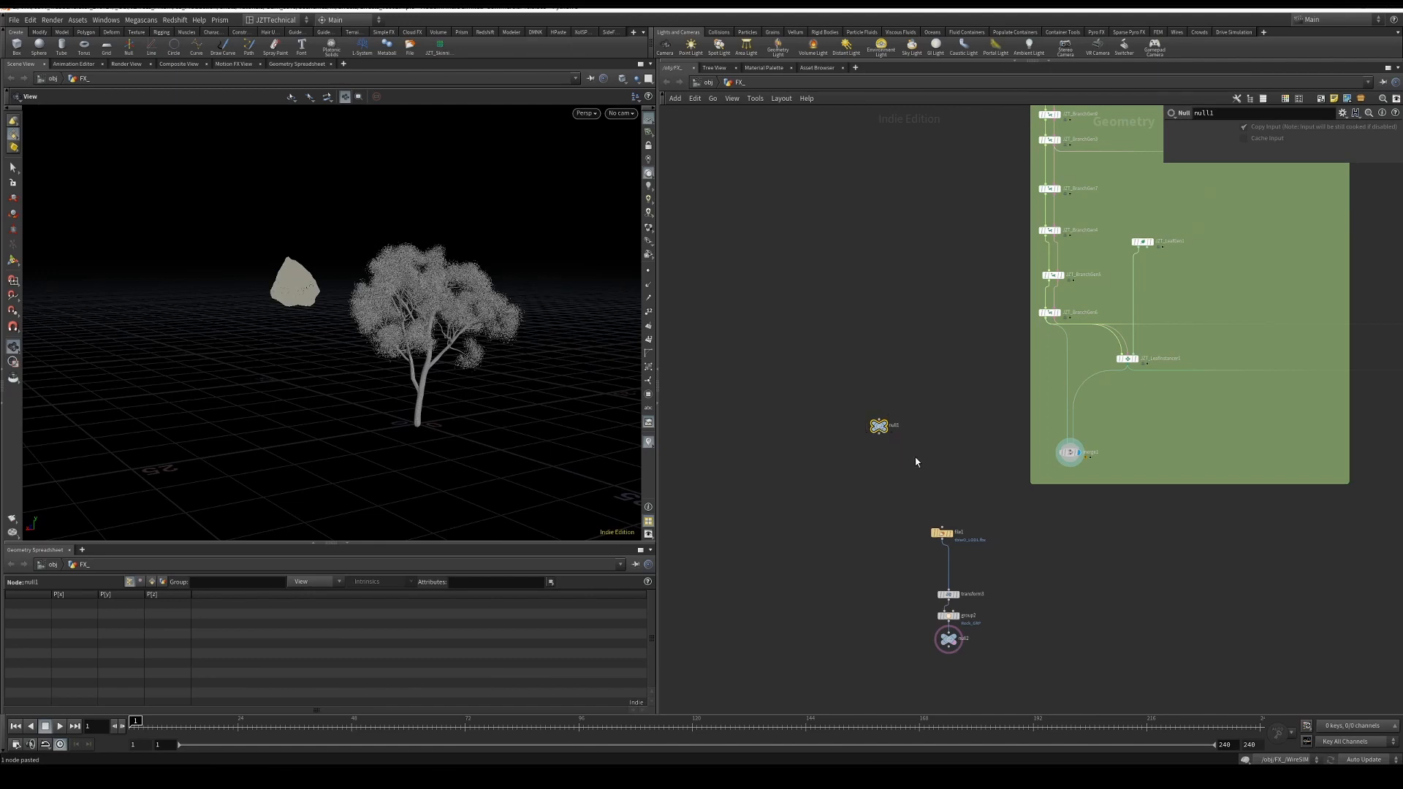
scroll(913, 461, "up", 1)
type("IN_GEO")
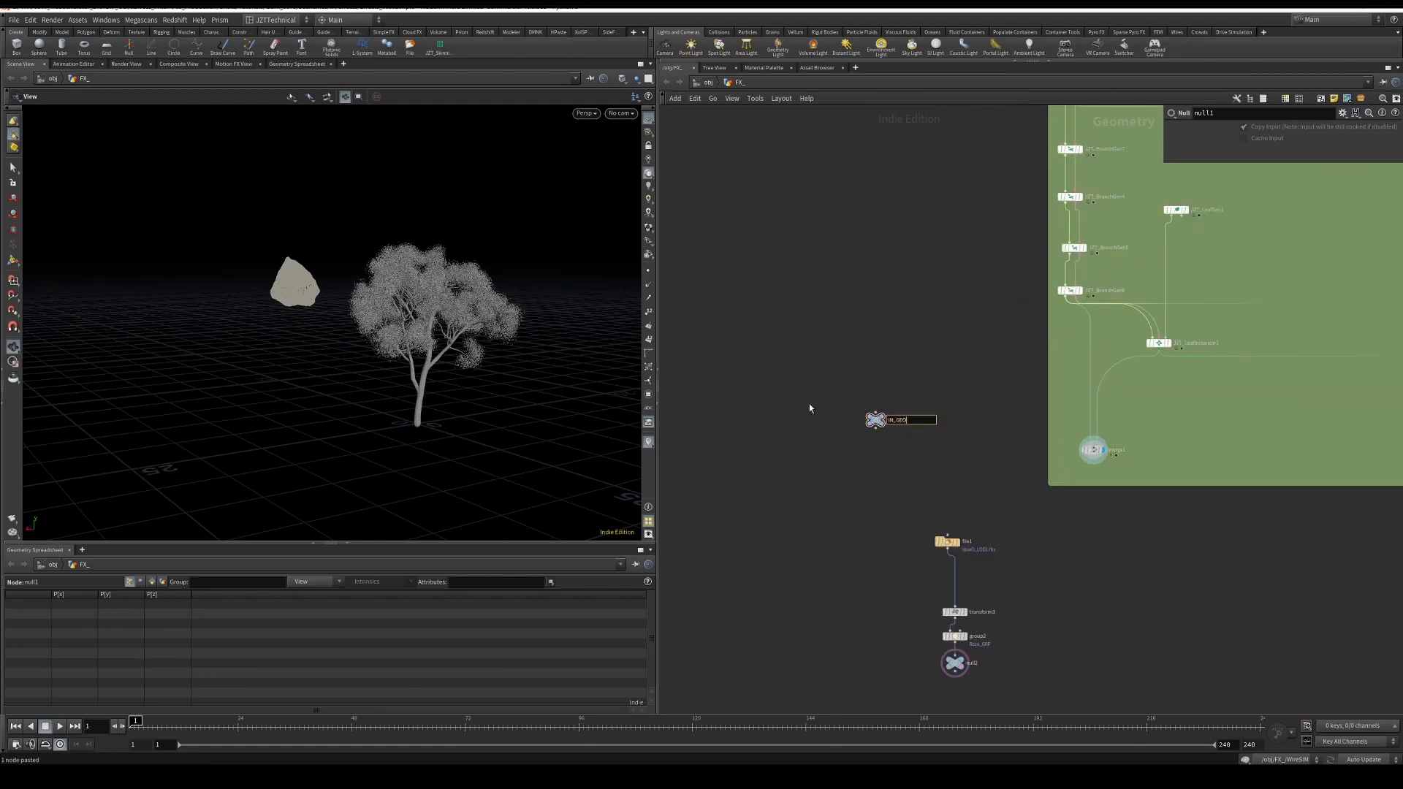
key("Return")
Step: Duplicate the IN_GEO null and rename the copy IN_SKELETON
left_click_drag(809, 406, 907, 449)
key("ctrl+c")
key("ctrl+v")
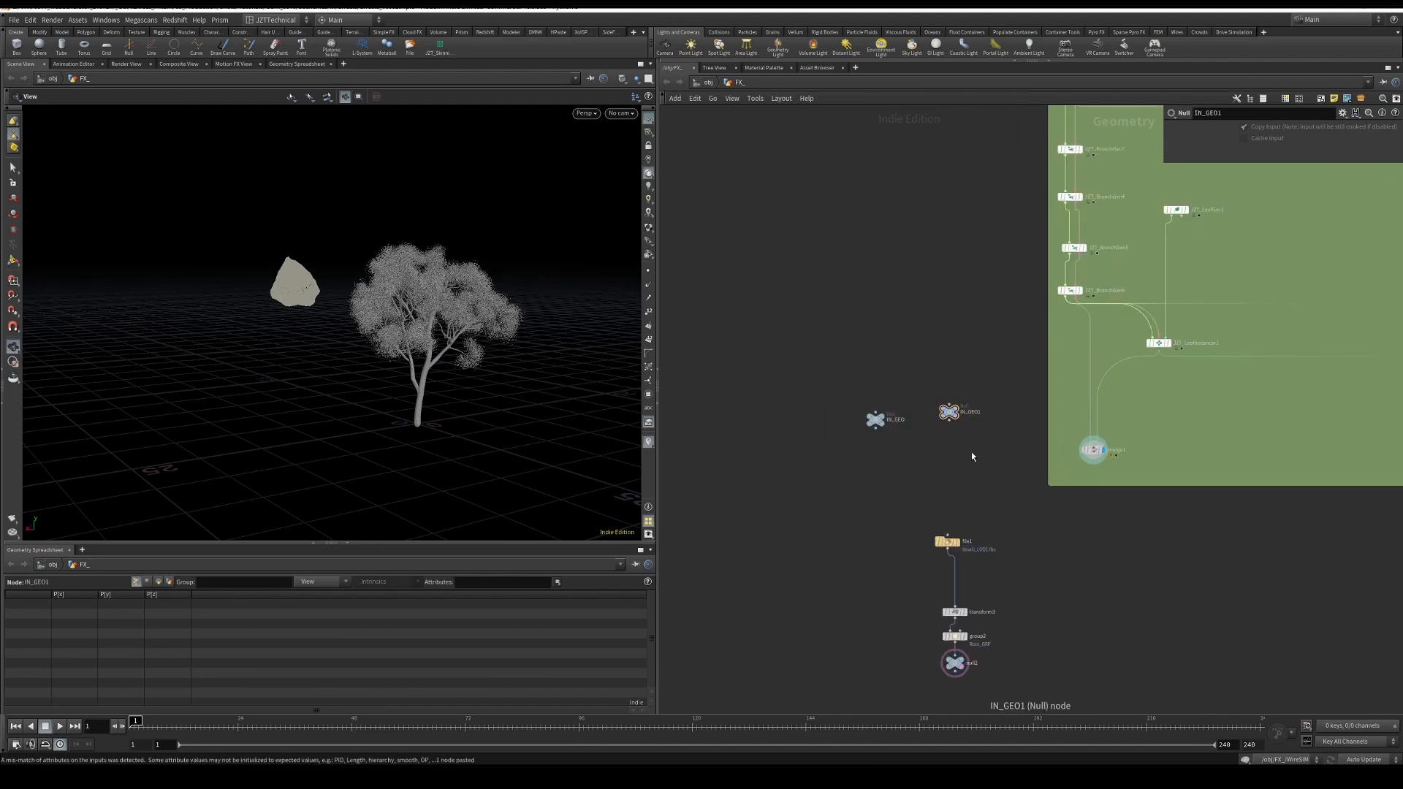
type("_M")
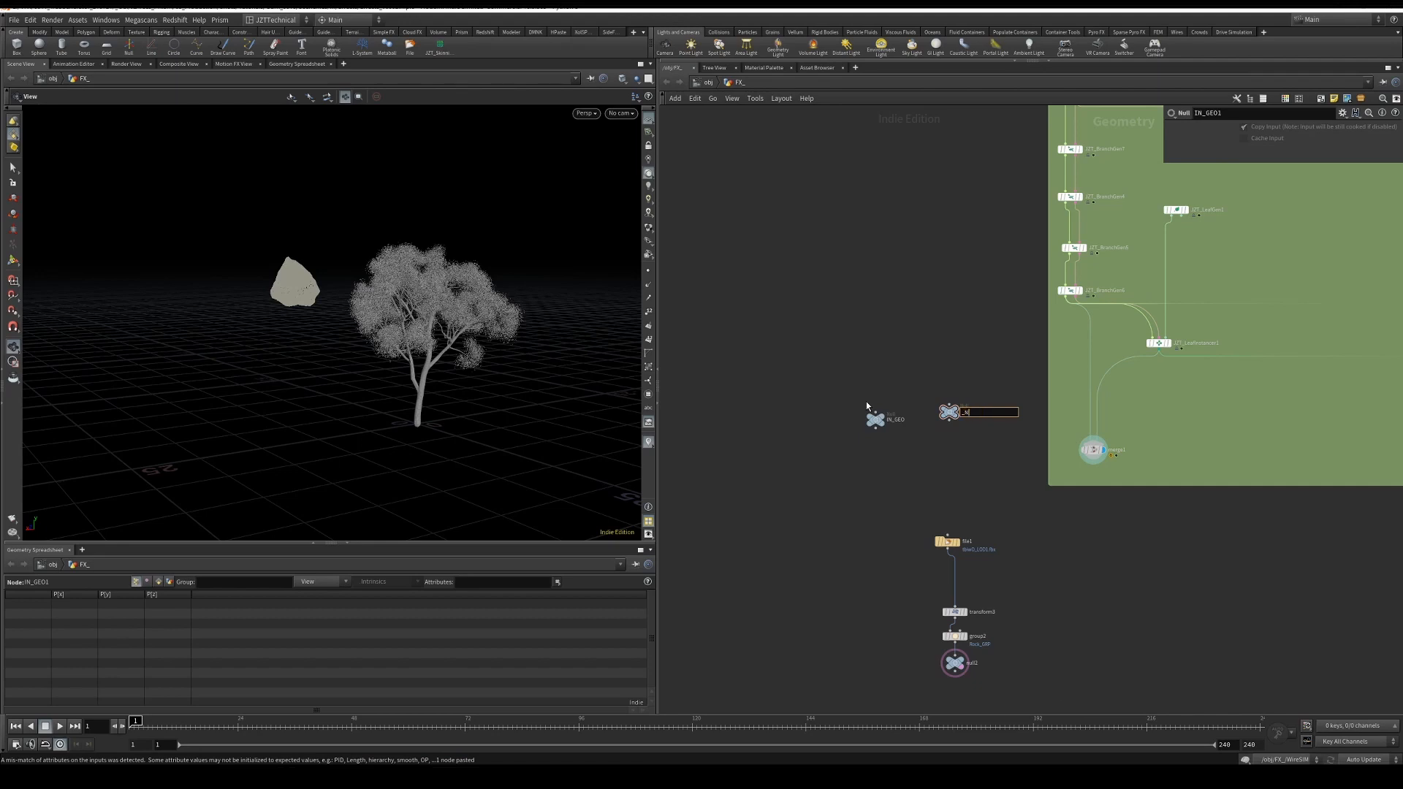
key("BackSpace")
key("BackSpace")
type("IN_SKELETO")
key("Return")
left_click(984, 407)
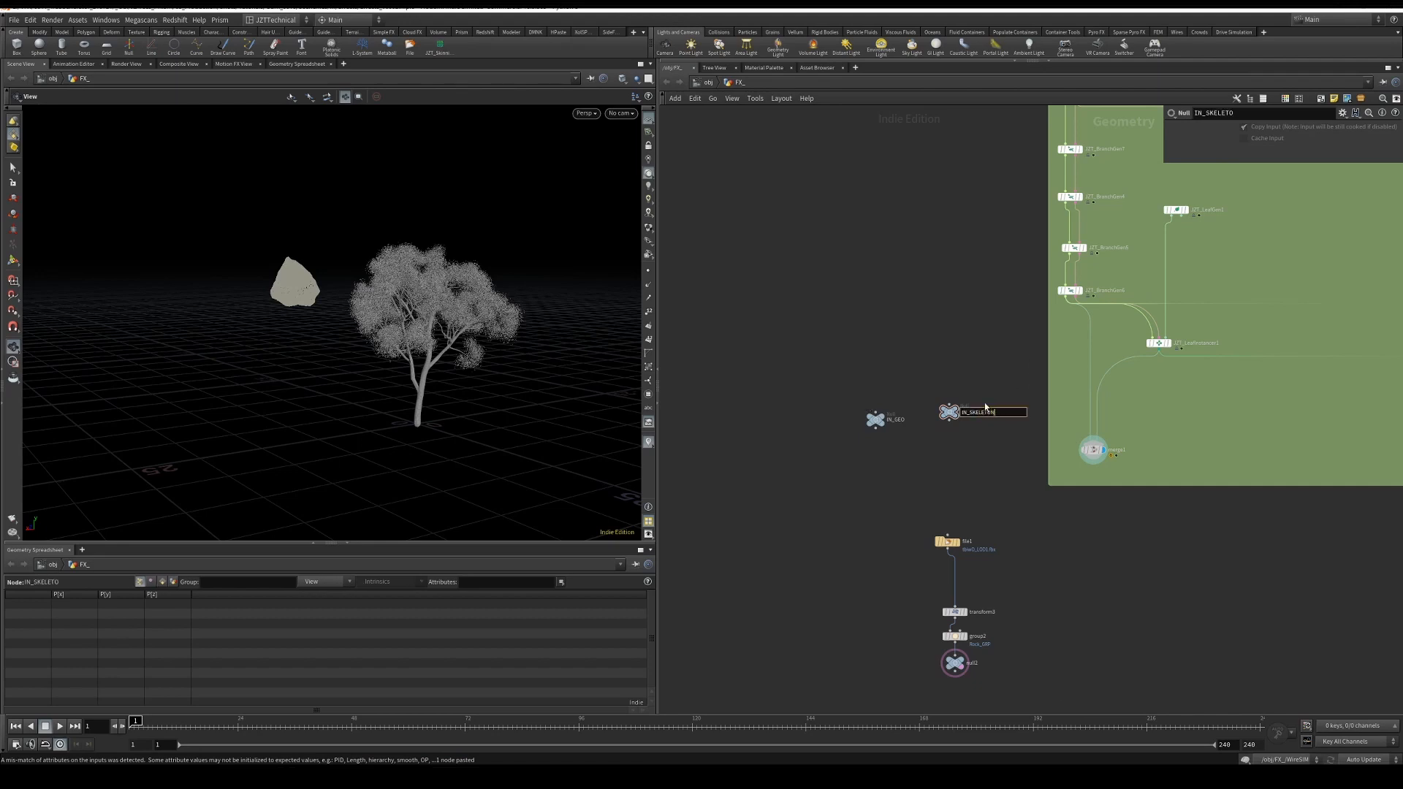
type("N")
key("Return")
Step: Connect IN_GEO and IN_SKELETON to the last branch generator's outputs and move both nulls farther from the green network box
left_click_drag(876, 414, 1029, 341)
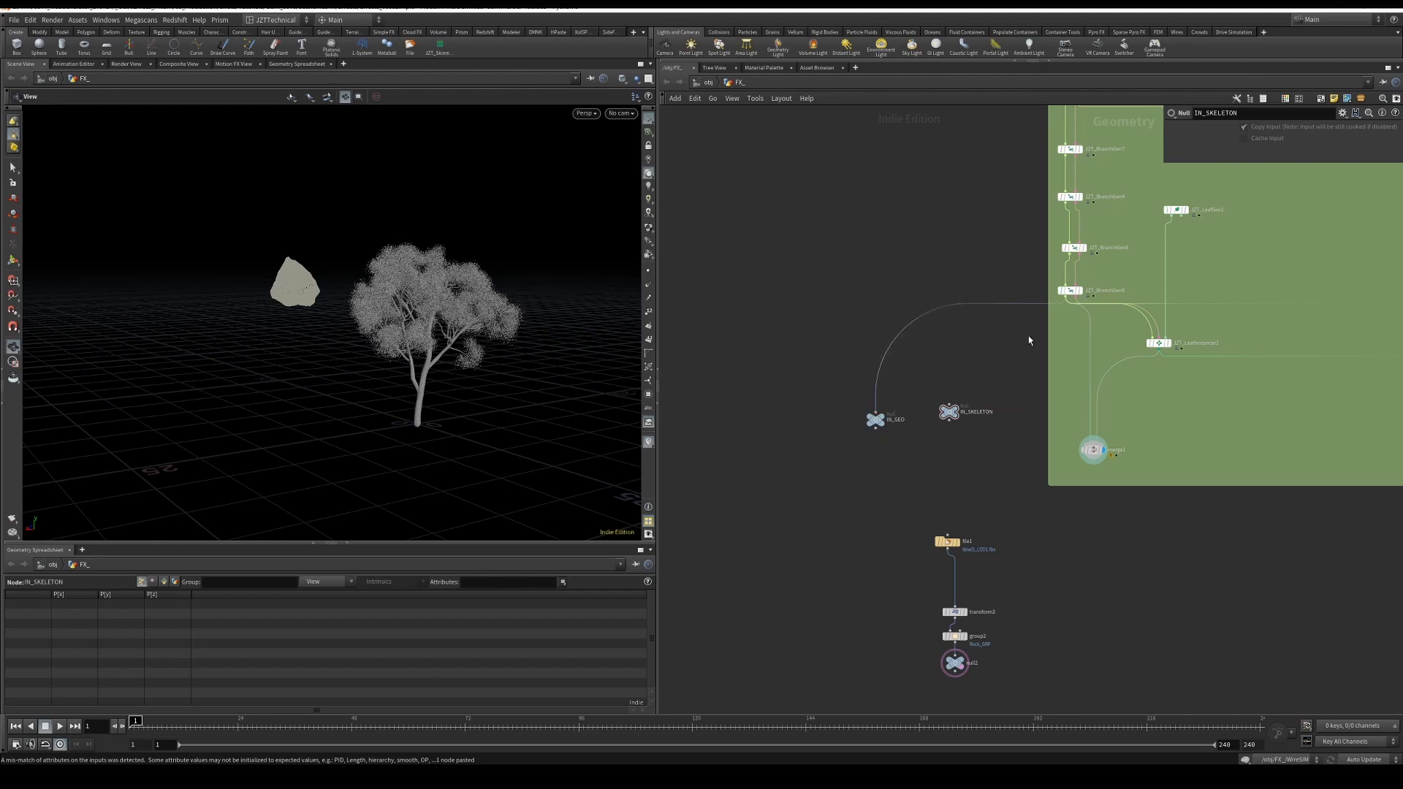
left_click_drag(973, 392, 1078, 300)
middle_click_drag(890, 466, 926, 450)
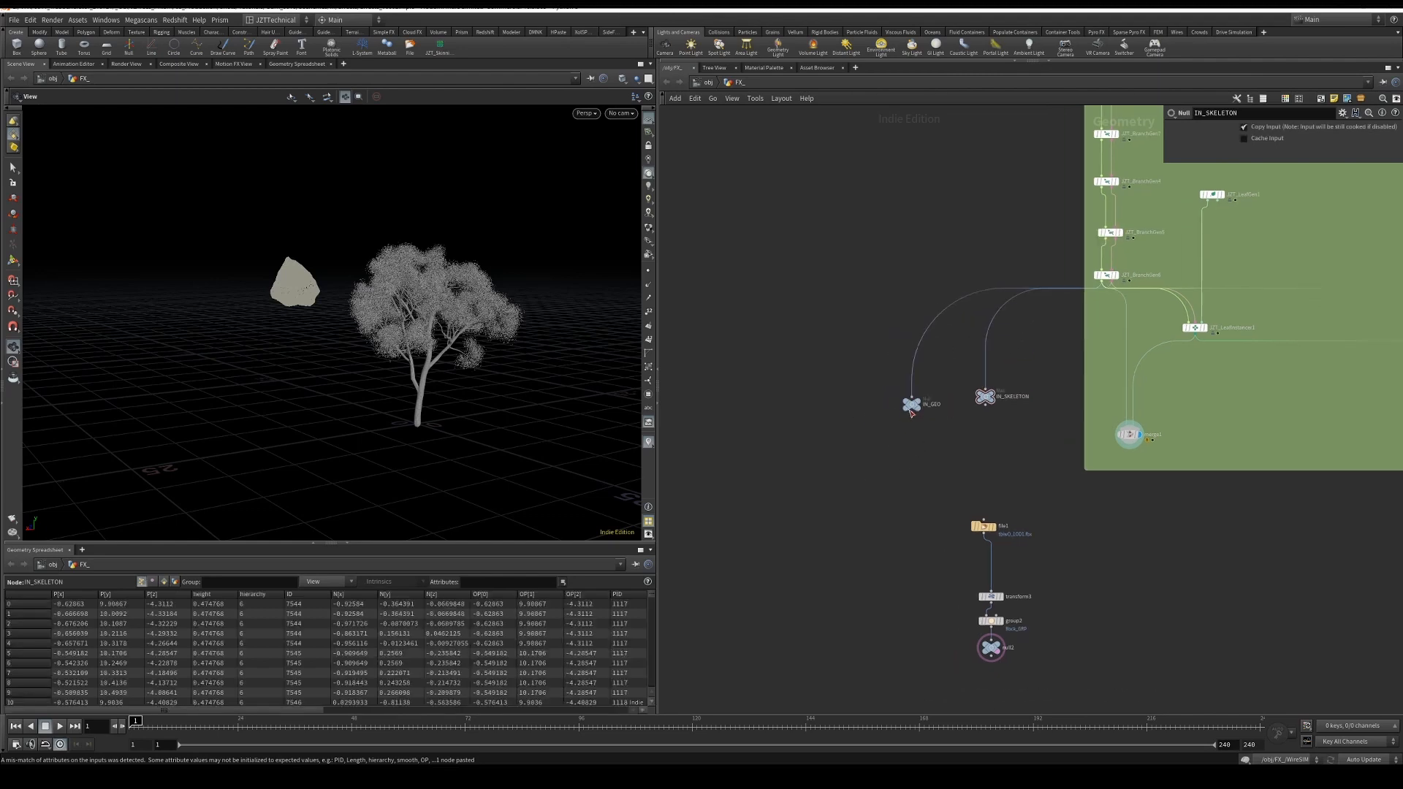
left_click_drag(910, 408, 845, 410)
left_click_drag(975, 396, 927, 409)
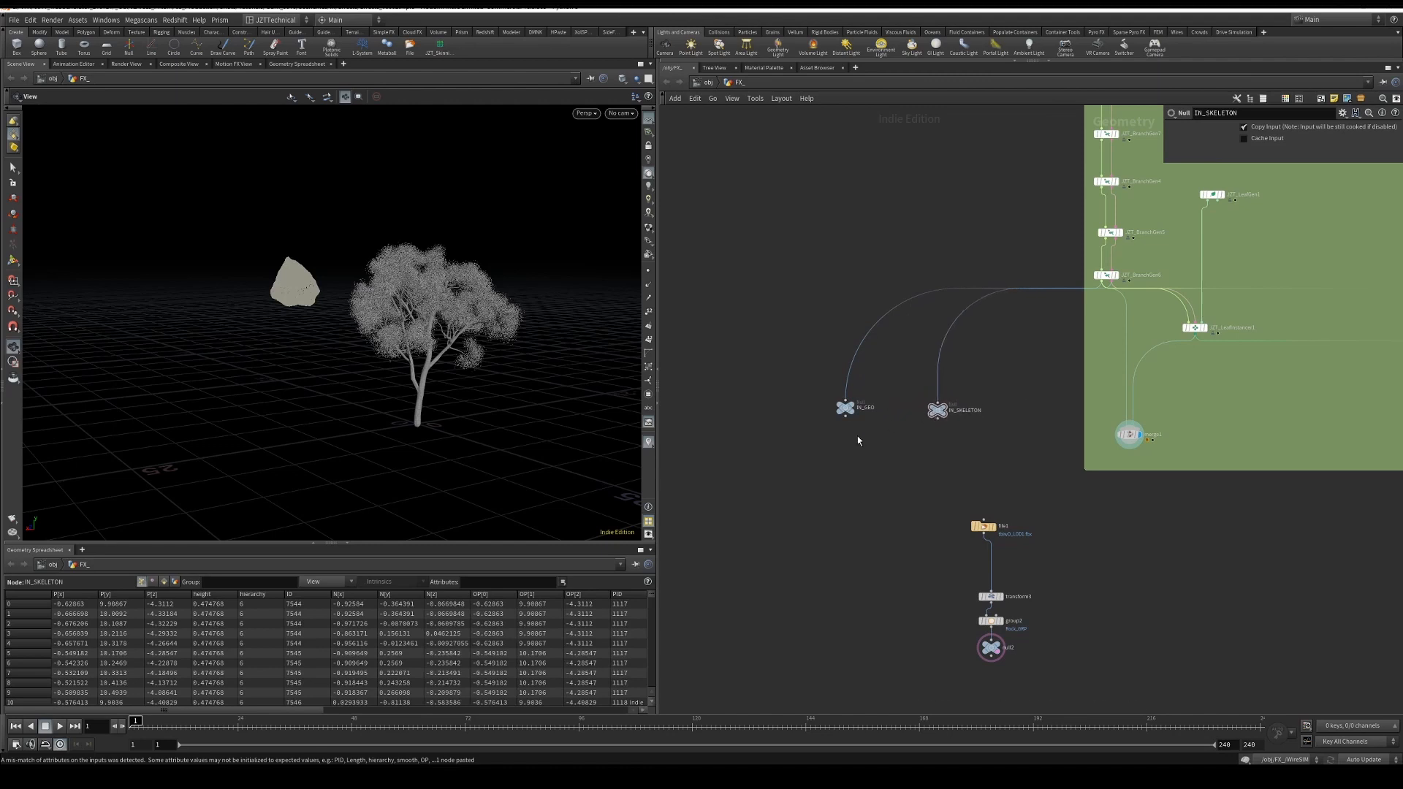
left_click_drag(776, 384, 984, 469)
left_click_drag(936, 414, 835, 473)
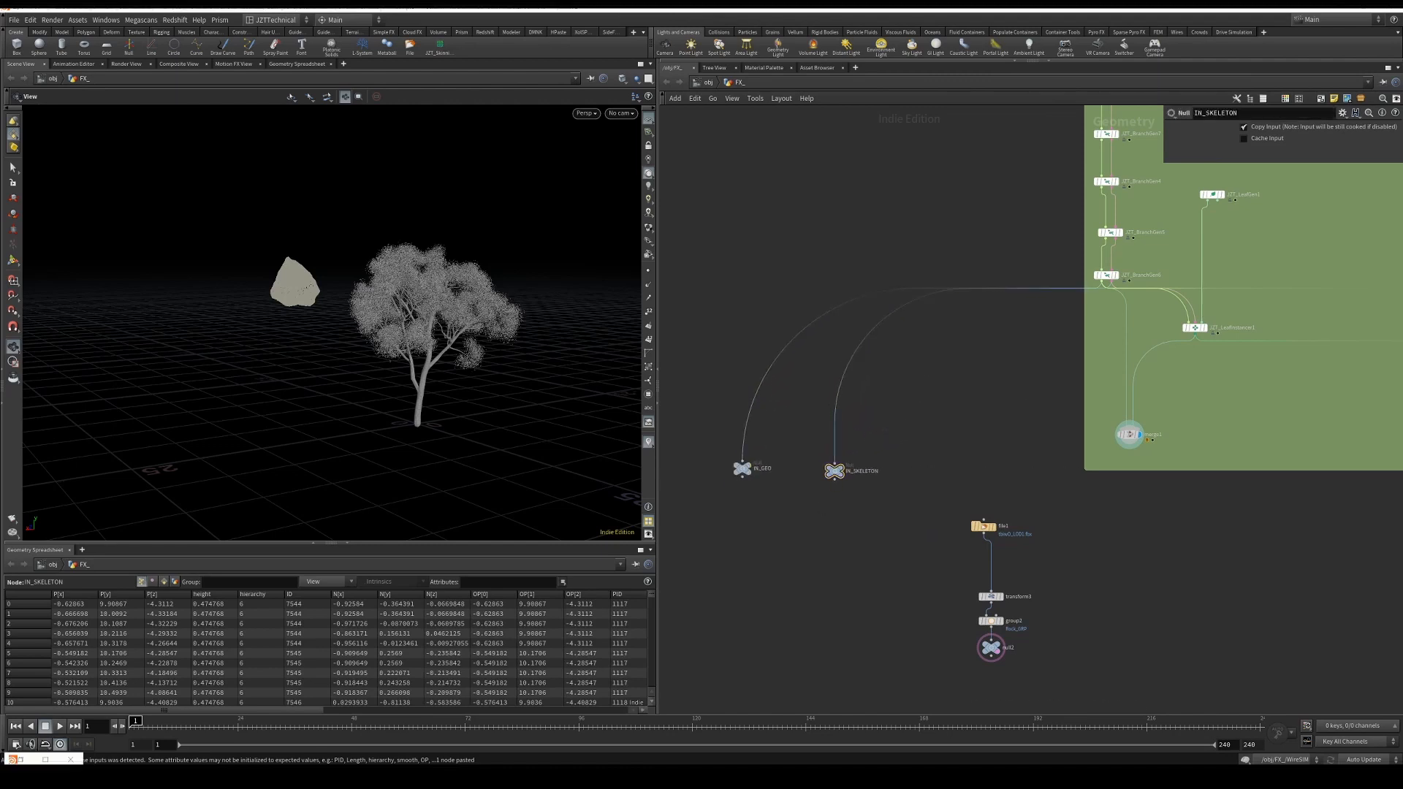
Step: Add a JZT TreeFracture node and place it below the two input nulls
key("Tab")
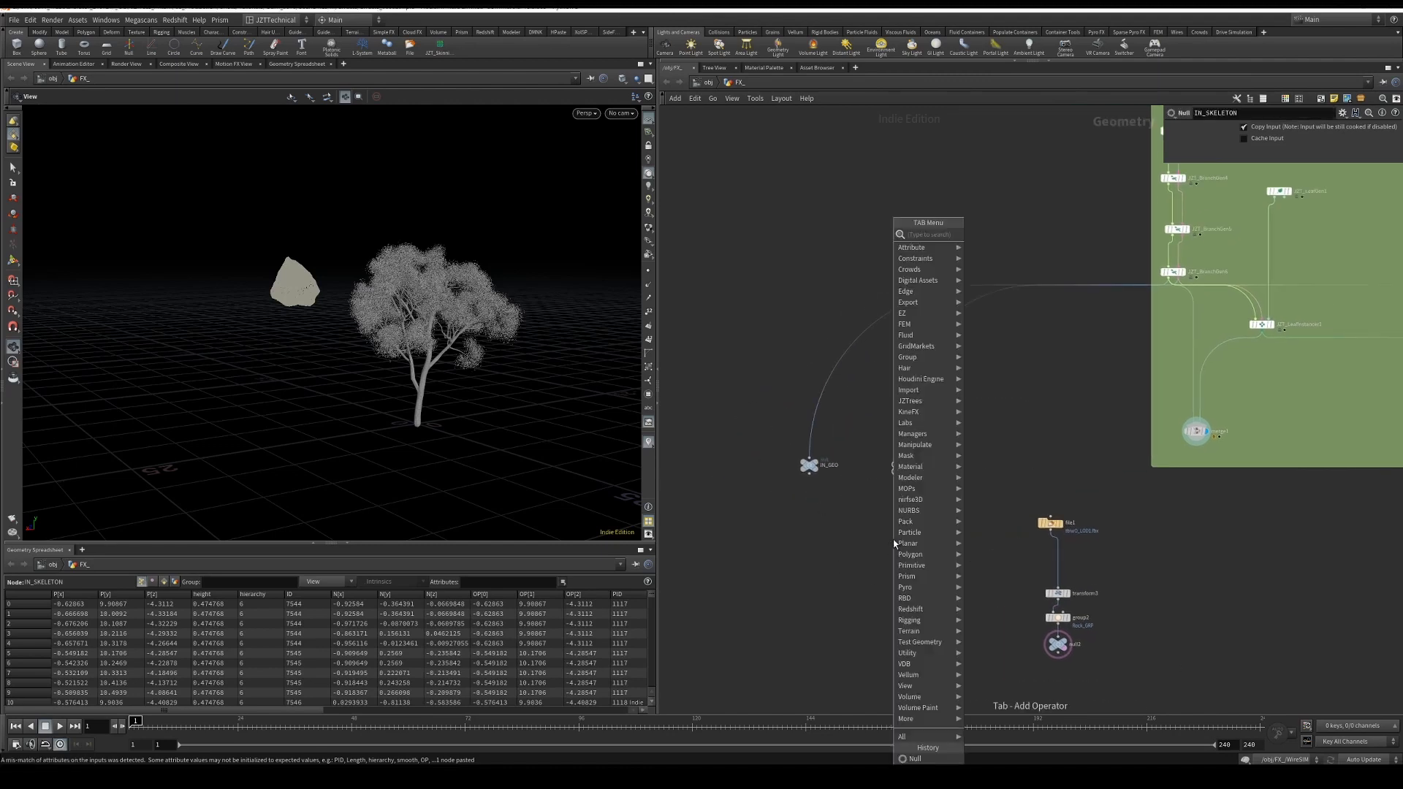
type("jztfi")
key("Return")
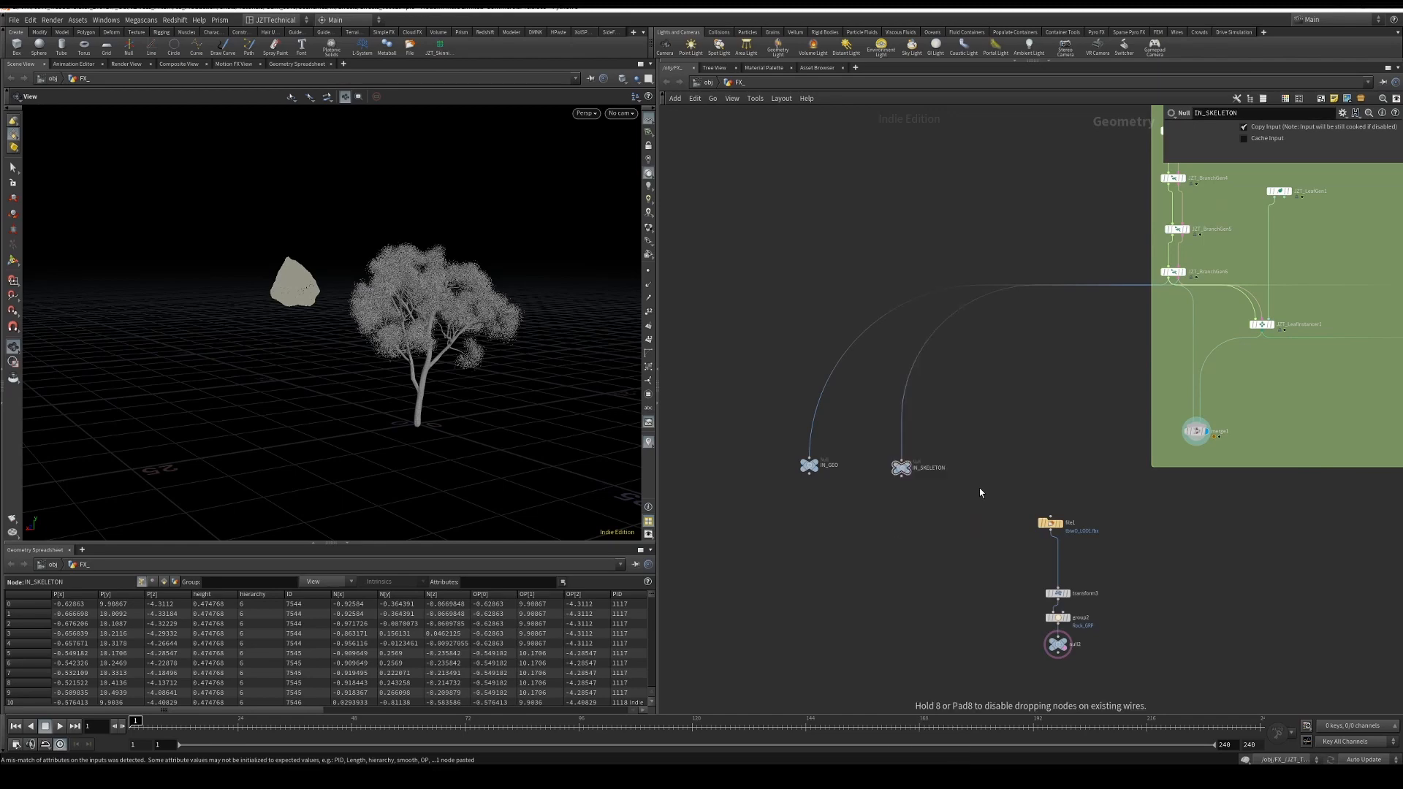
left_click(943, 542)
left_click_drag(898, 547, 889, 584)
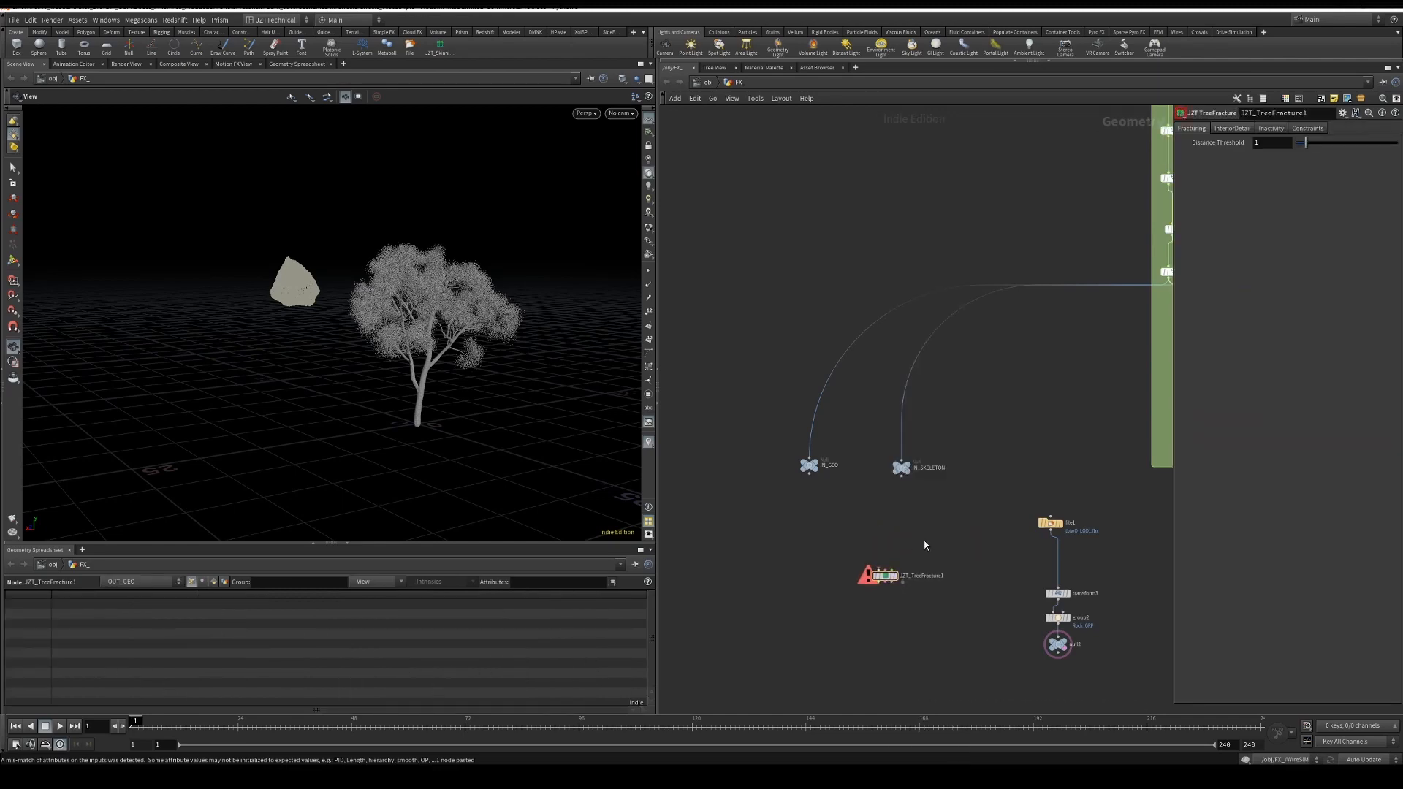
Step: Add a Mask from Geometry node fed by IN_GEO and move the TreeFracture node lower to make room
key("Tab")
type("mask from")
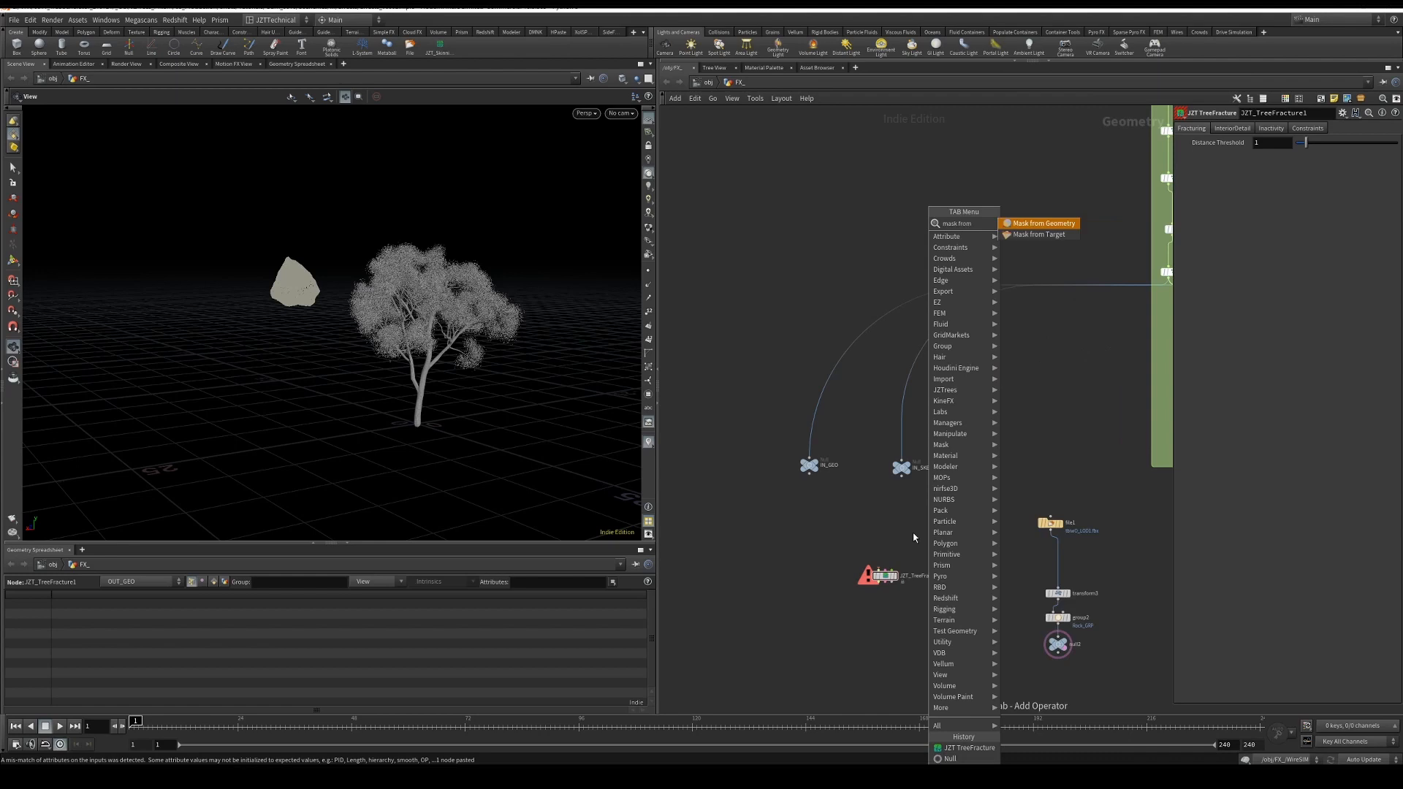
key("Return")
left_click(913, 533)
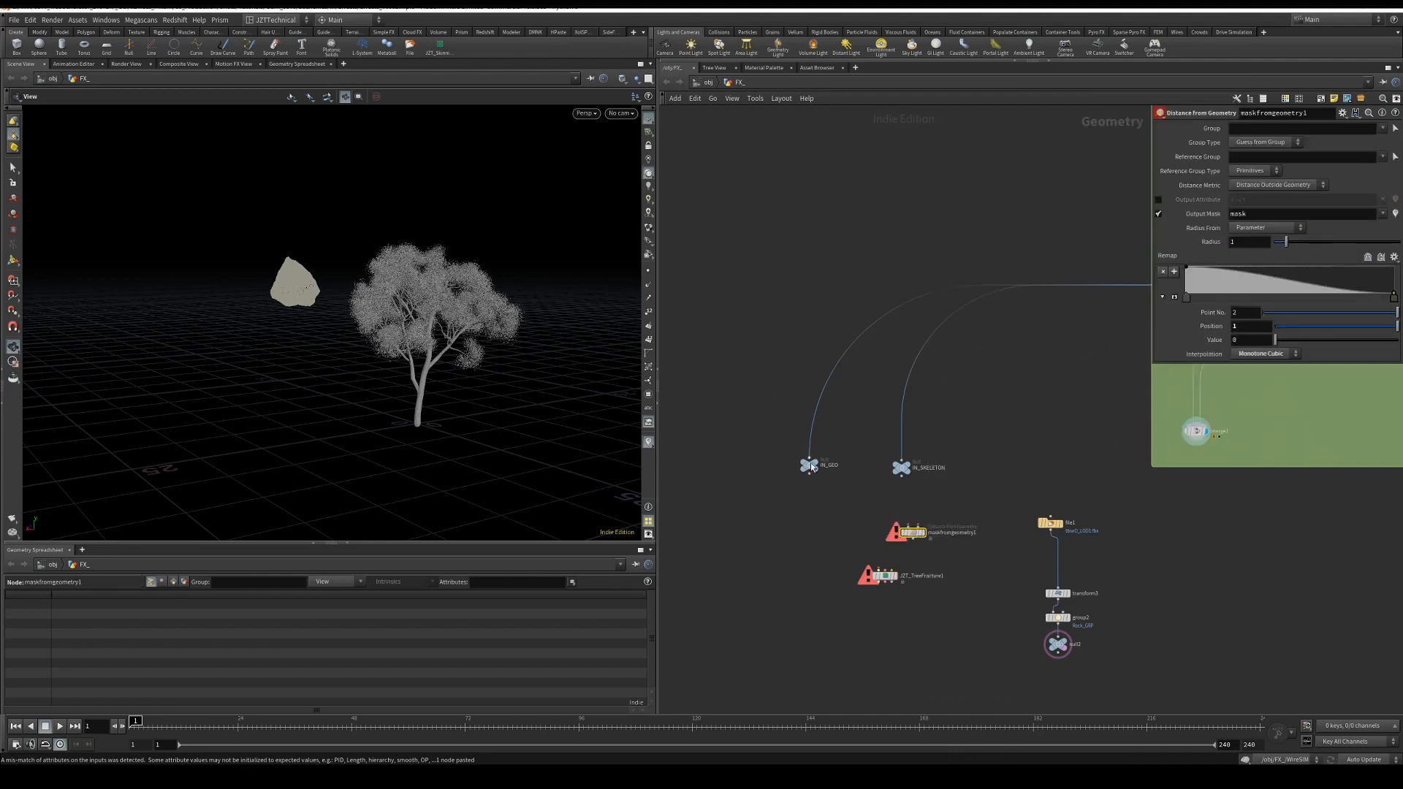
left_click_drag(807, 479, 908, 524)
left_click_drag(878, 585, 799, 636)
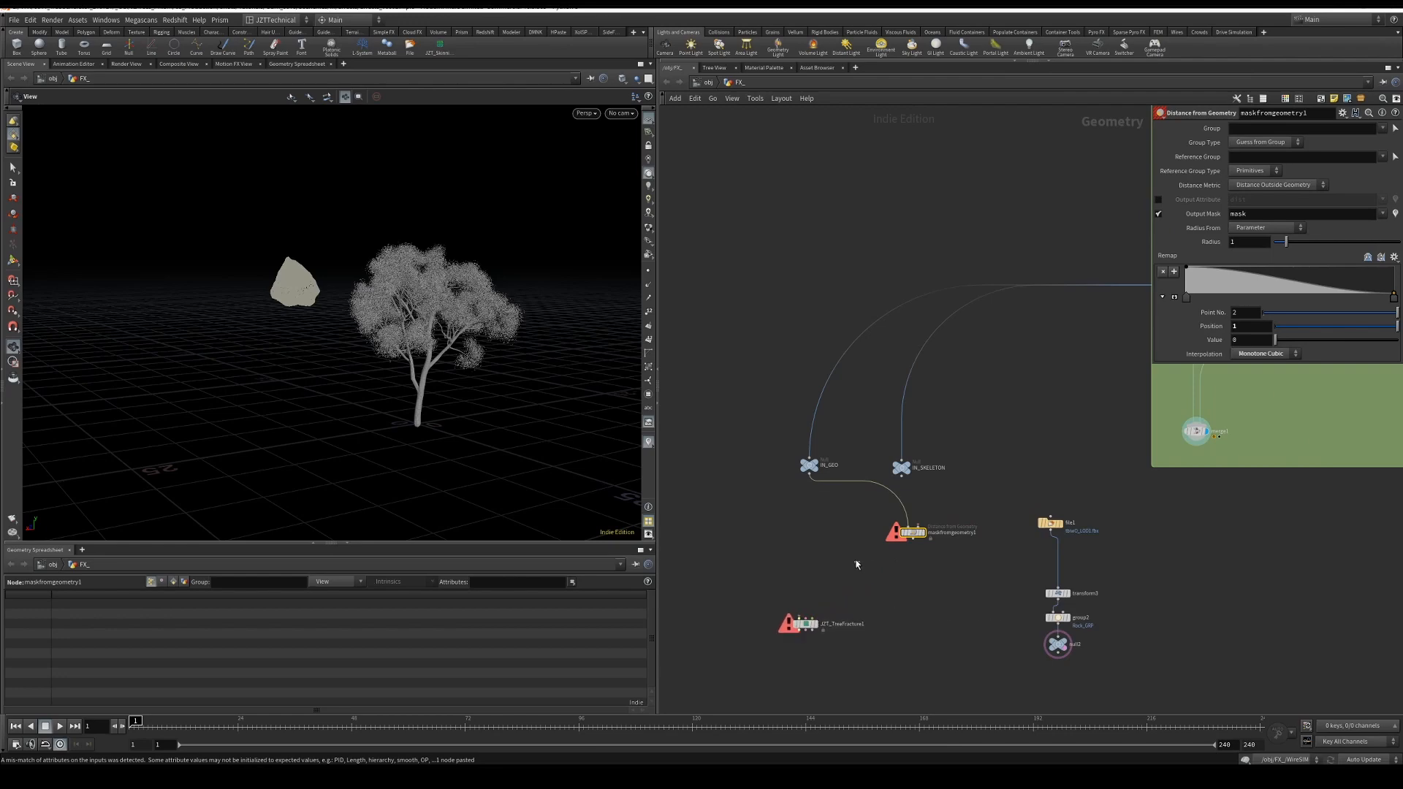
Step: Move the mask node down and add a Transform node above it
scroll(861, 567, "up", 5)
left_click_drag(956, 501, 965, 553)
key("Tab")
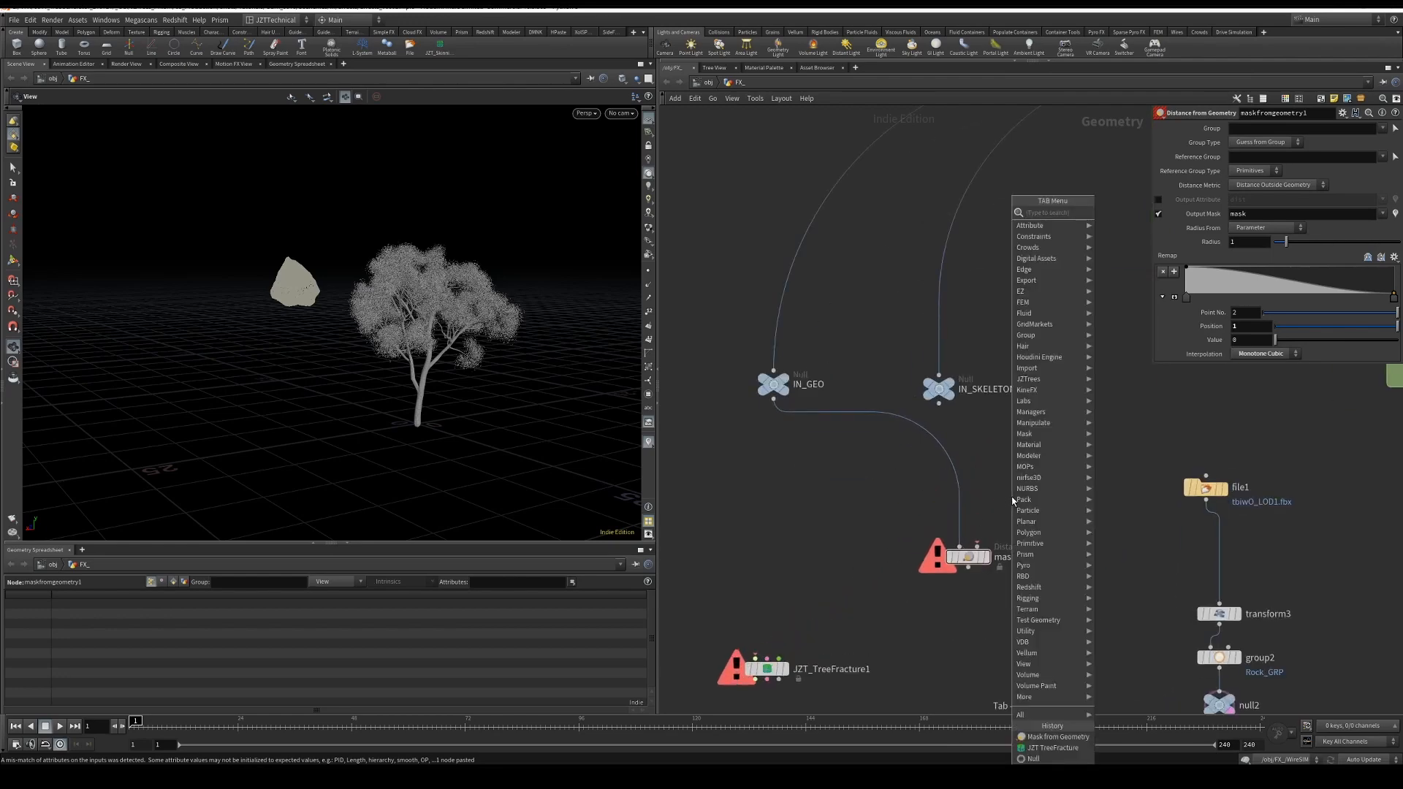
type("sph")
key("Return")
left_click(1012, 498)
Step: Add a Sphere node and wire it through the new Transform into the mask node's second input
key("Tab")
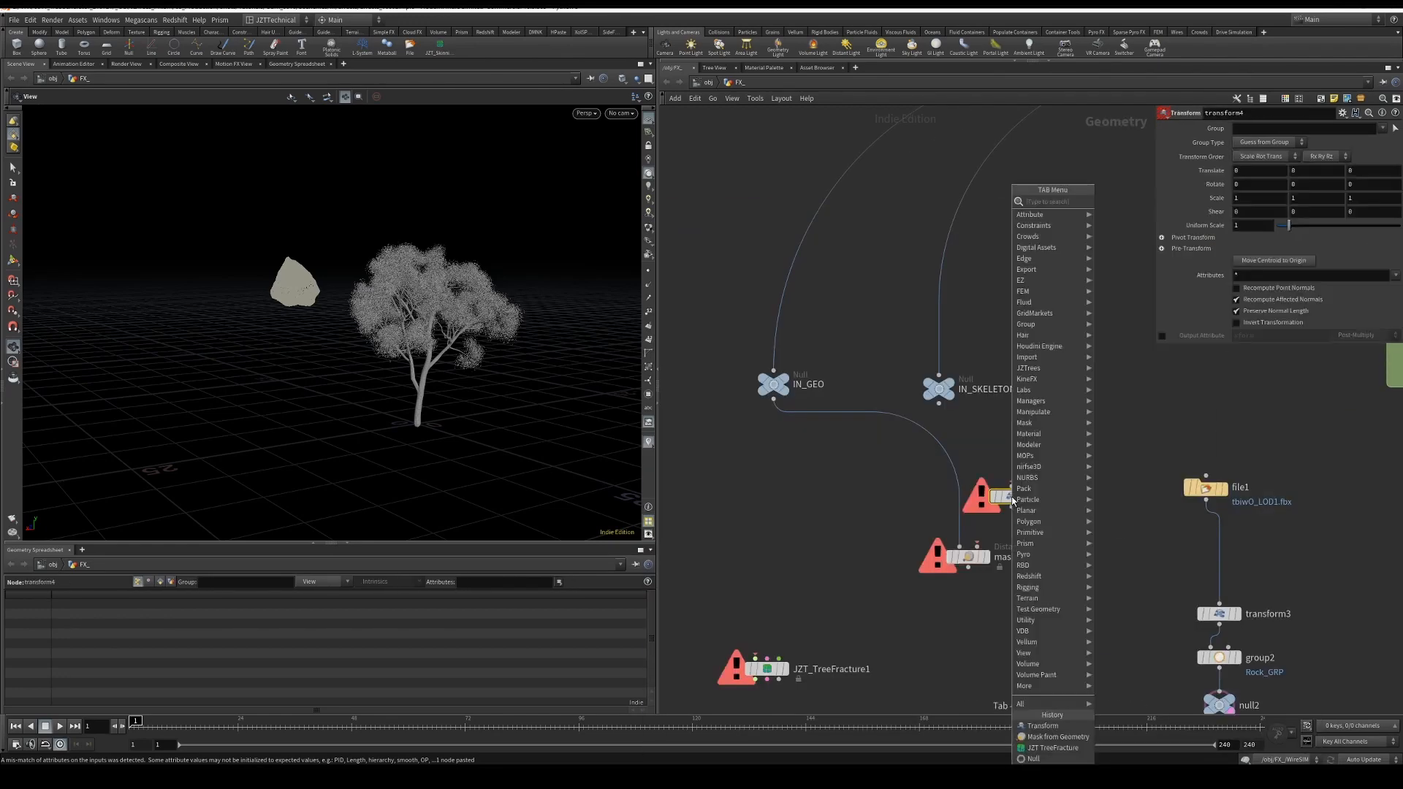
type("sph")
key("Return")
left_click(1100, 437)
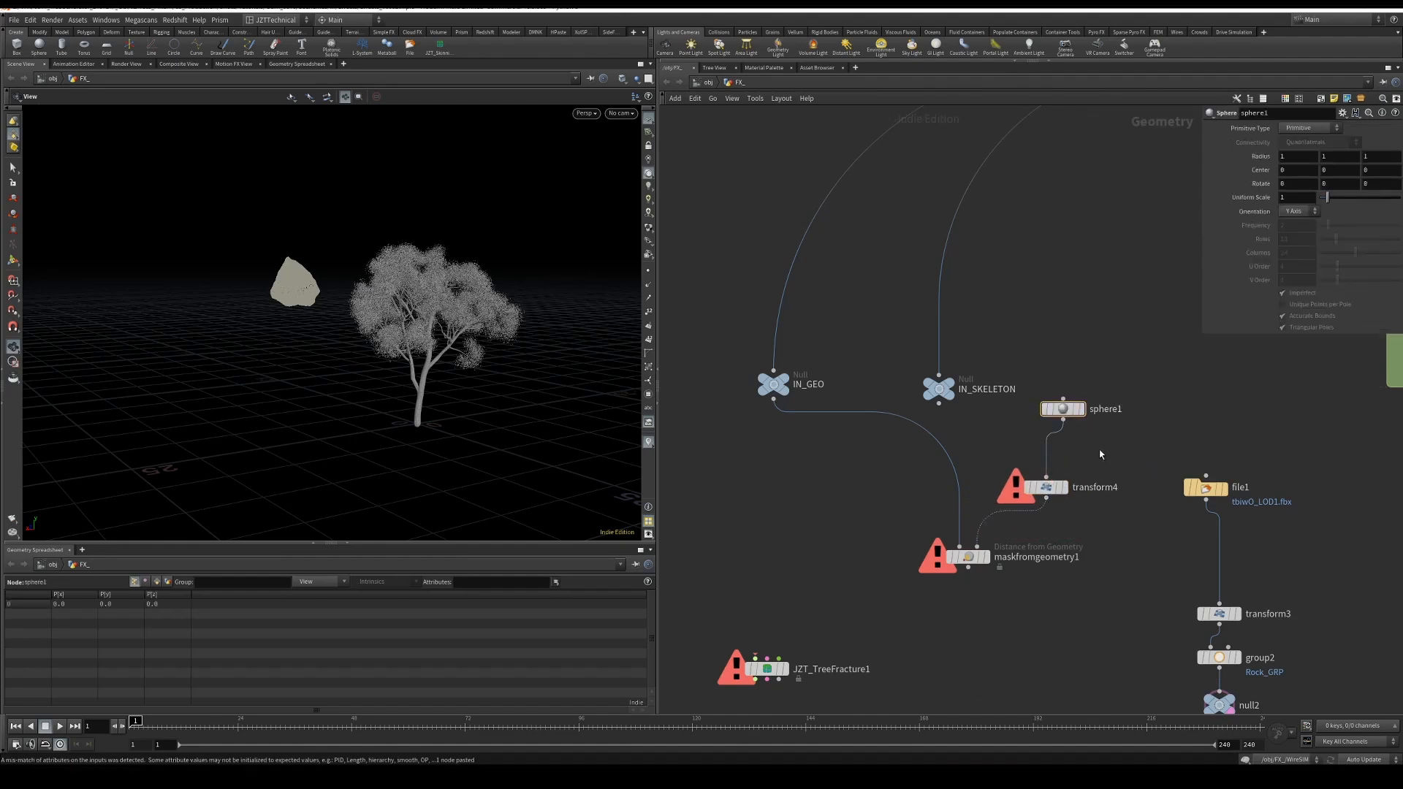
Step: Set the sphere's primitive type to Polygon with a frequency of 3
left_click(1310, 128)
left_click(1303, 142)
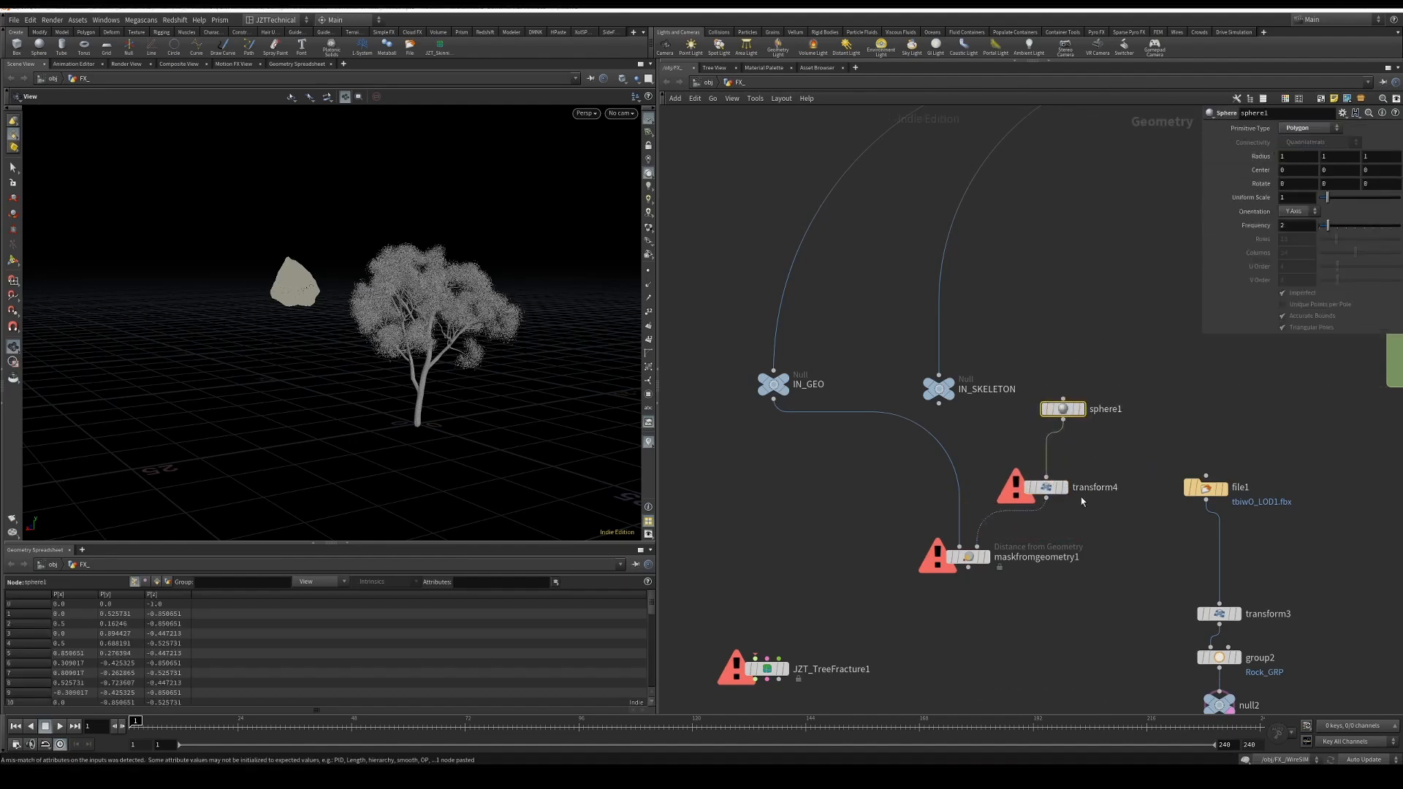
left_click_drag(1334, 231, 1337, 231)
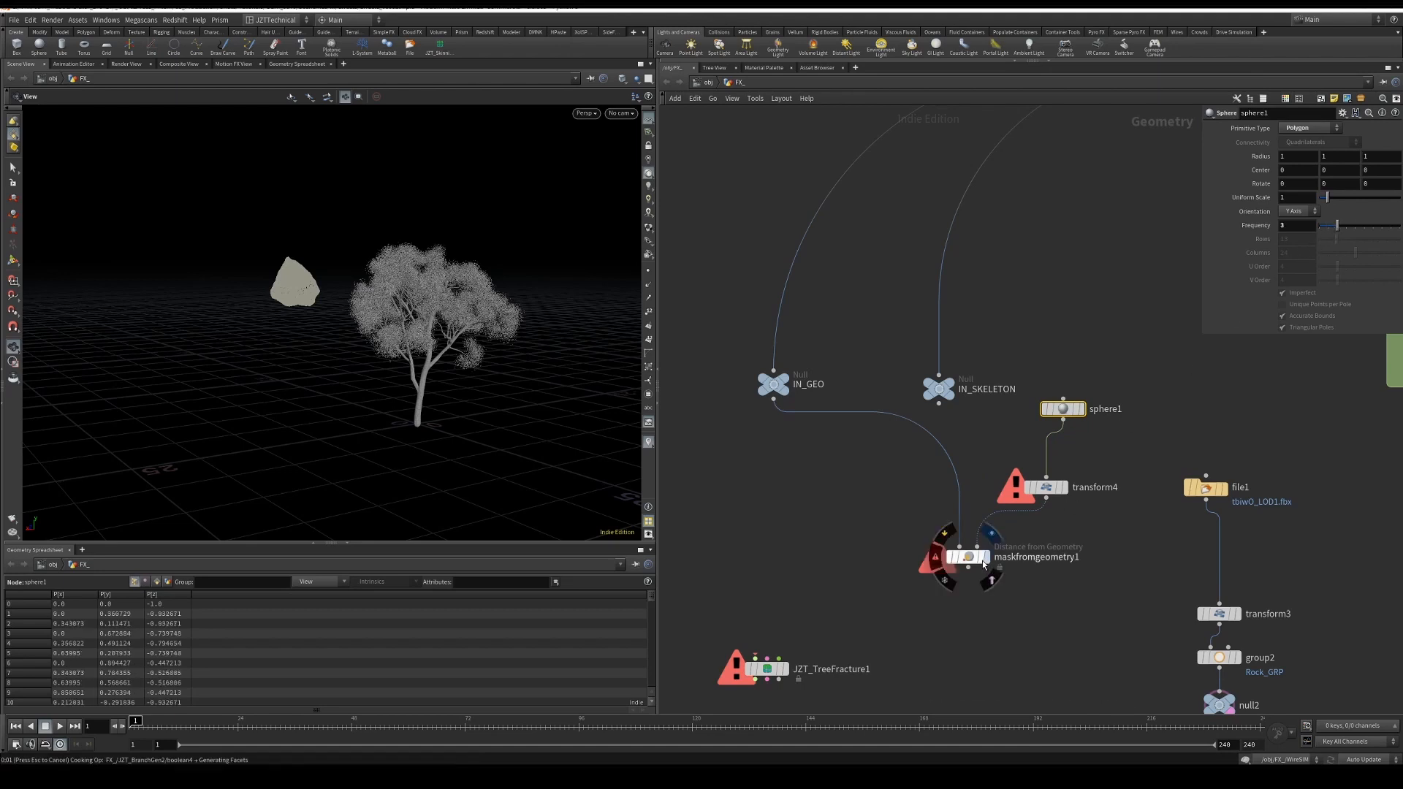
Step: Display the Mask from Geometry result and examine the masked area at the trunk's base
left_click(986, 560)
left_click(968, 556)
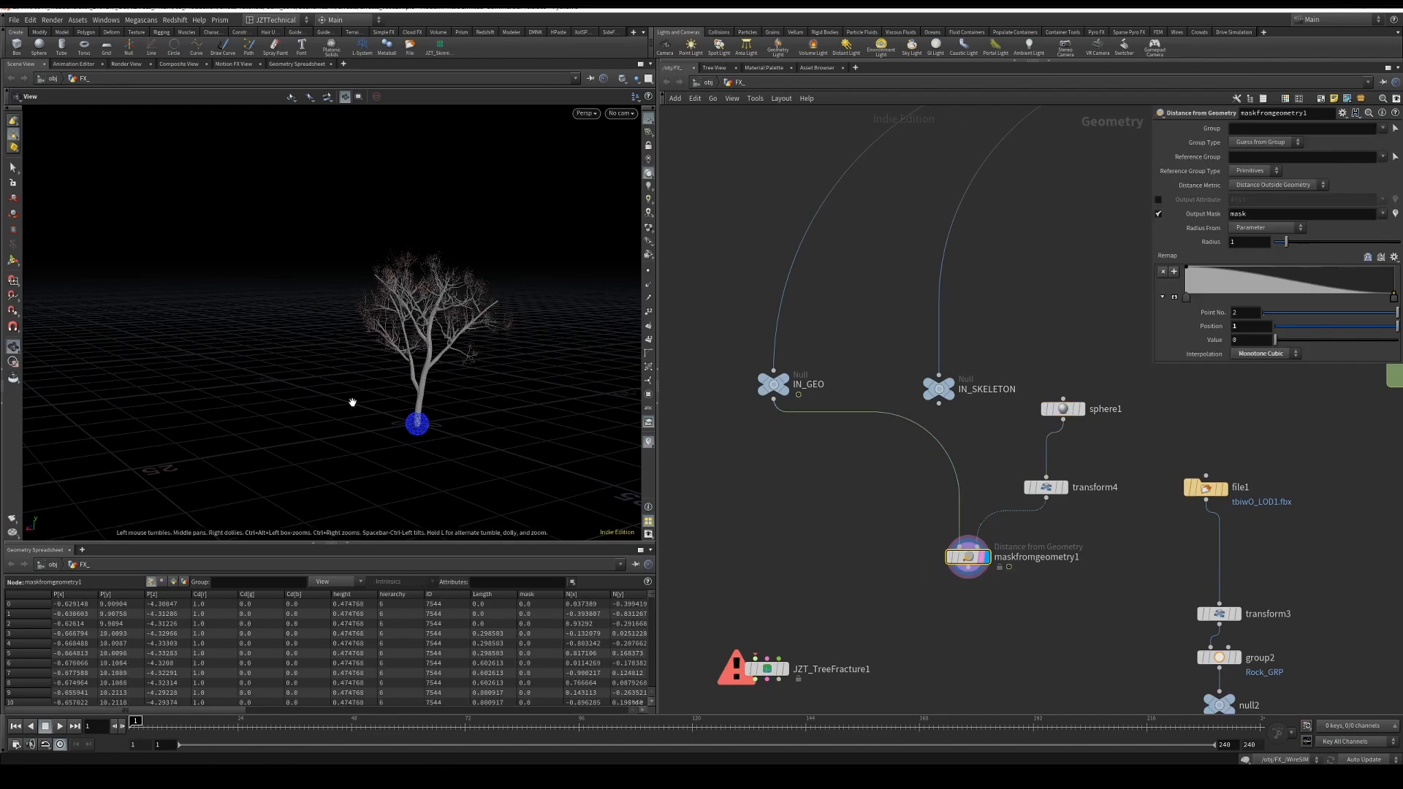
left_click(14, 260)
mouse_move(420, 409)
right_mouse_down("alt")
mouse_move(533, 326)
mouse_move(436, 407)
right_mouse_up("alt")
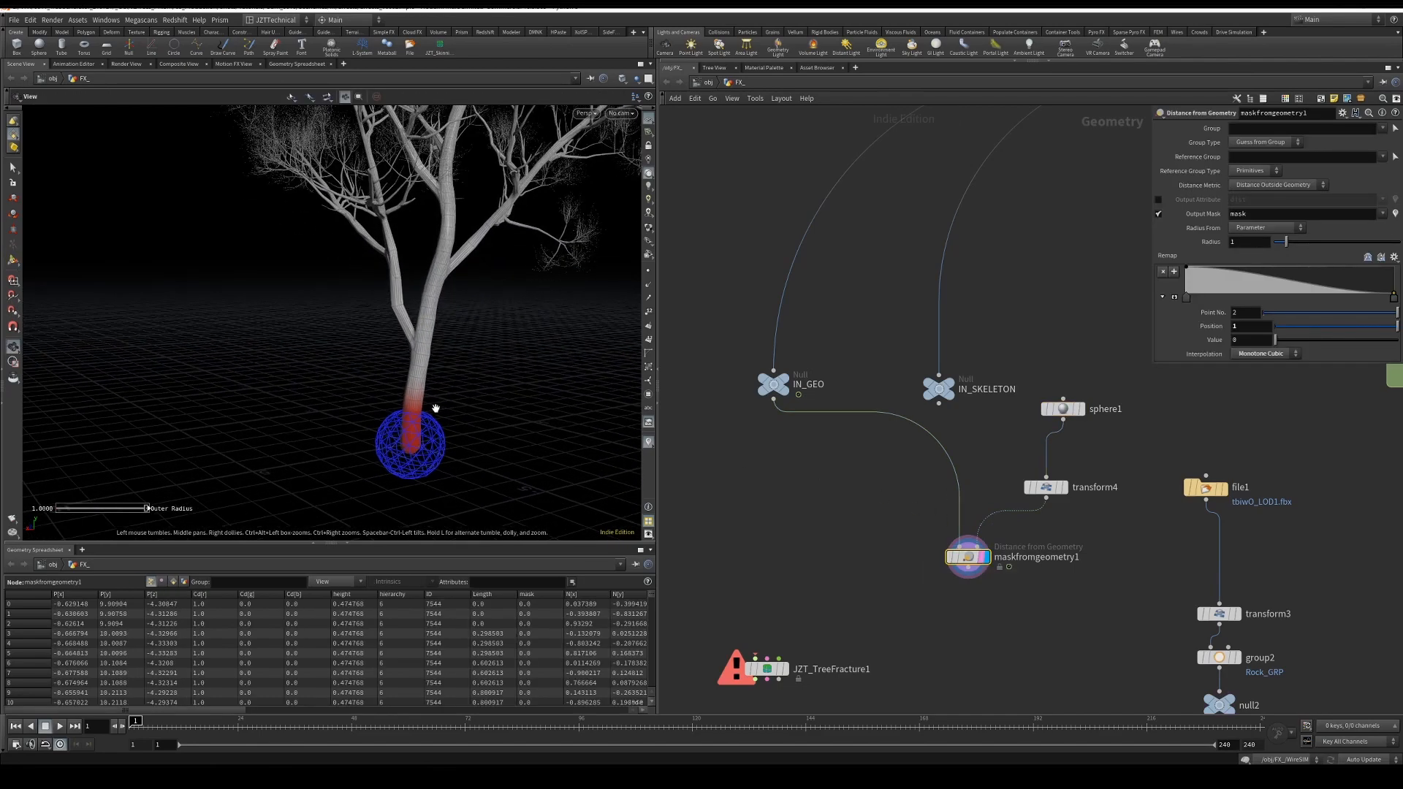
Step: Move the mask sphere with transform4 up the trunk to the lower branch fork, at a Y translation of about 3.08
left_click_drag(1081, 513, 1081, 514)
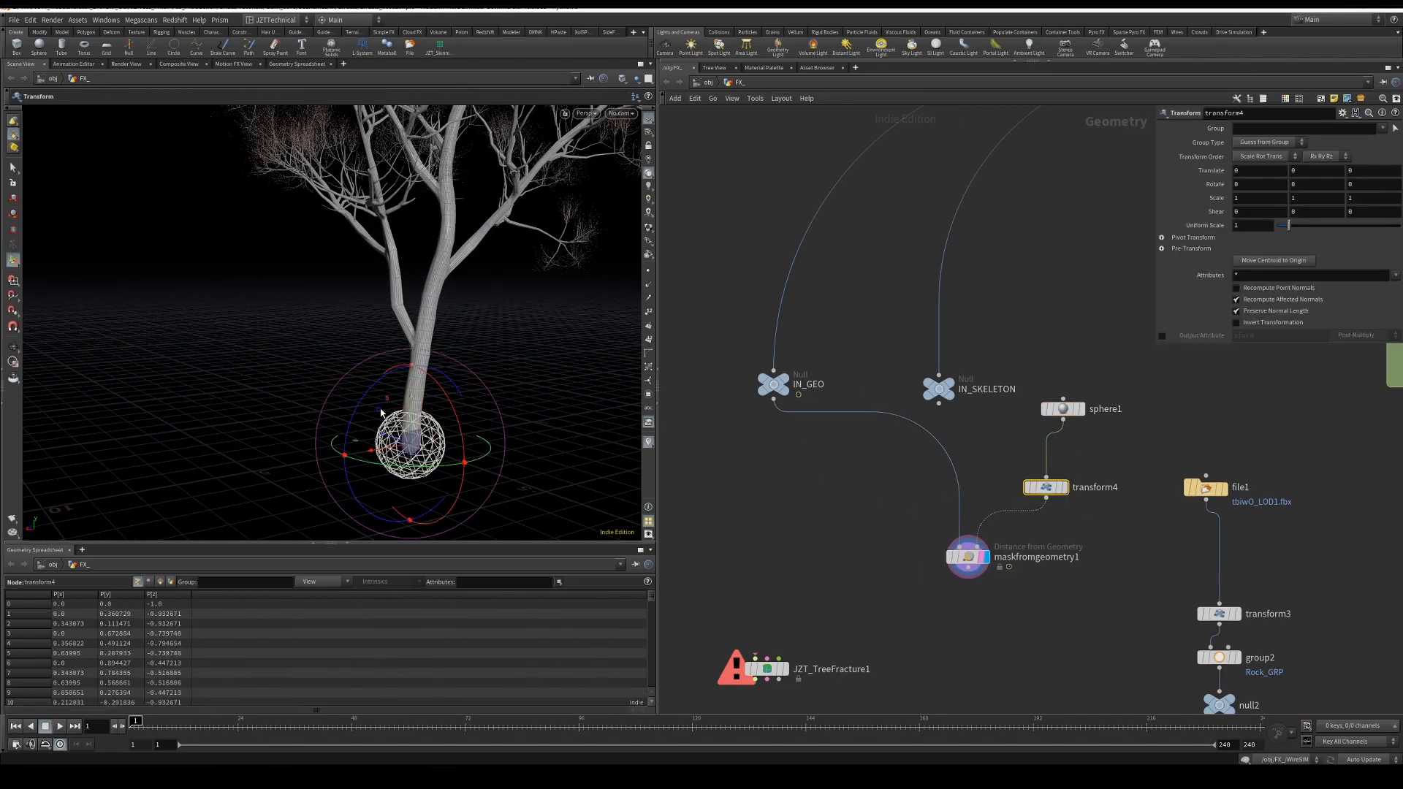
left_click_drag(396, 343, 407, 342)
left_click_drag(407, 341, 377, 320, "alt")
left_click_drag(488, 363, 477, 321)
left_click_drag(511, 324, 439, 369, "alt")
left_click_drag(356, 339, 360, 335)
Step: Add a Scatter node, connect it to the Mask from Geometry output and align it beneath that node
key("Tab")
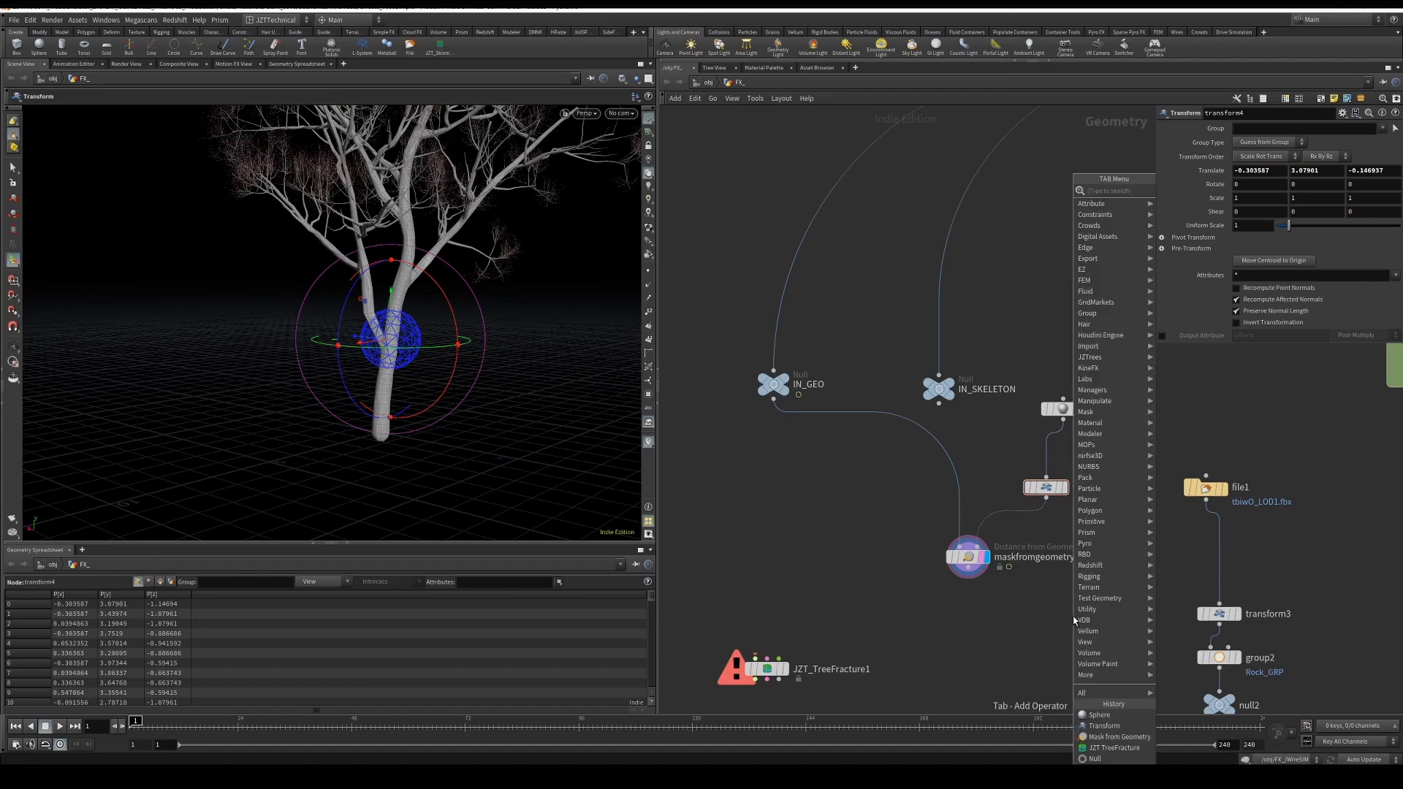
type("scatter")
key("Return")
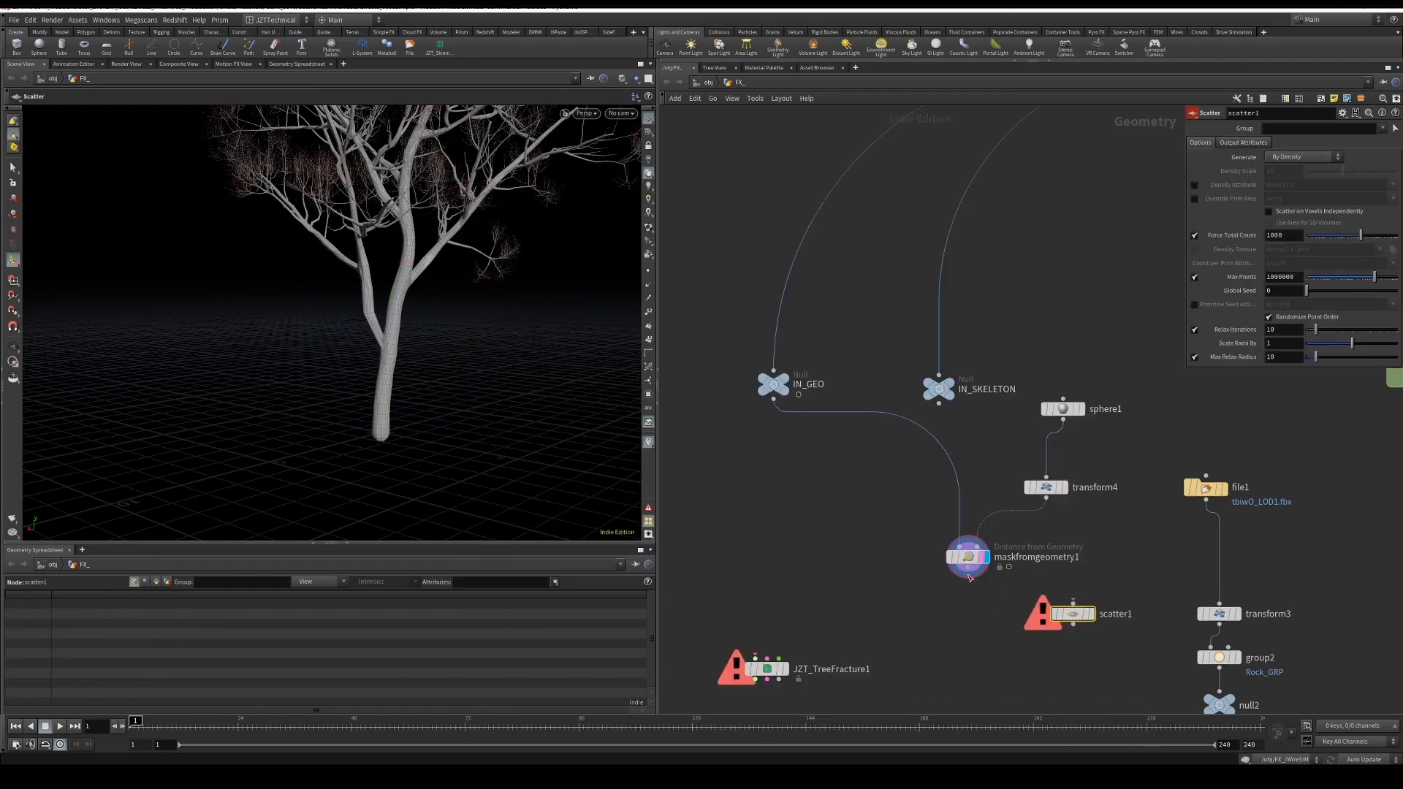
left_click(968, 574)
left_click(1072, 601)
left_click_drag(1072, 617, 967, 618)
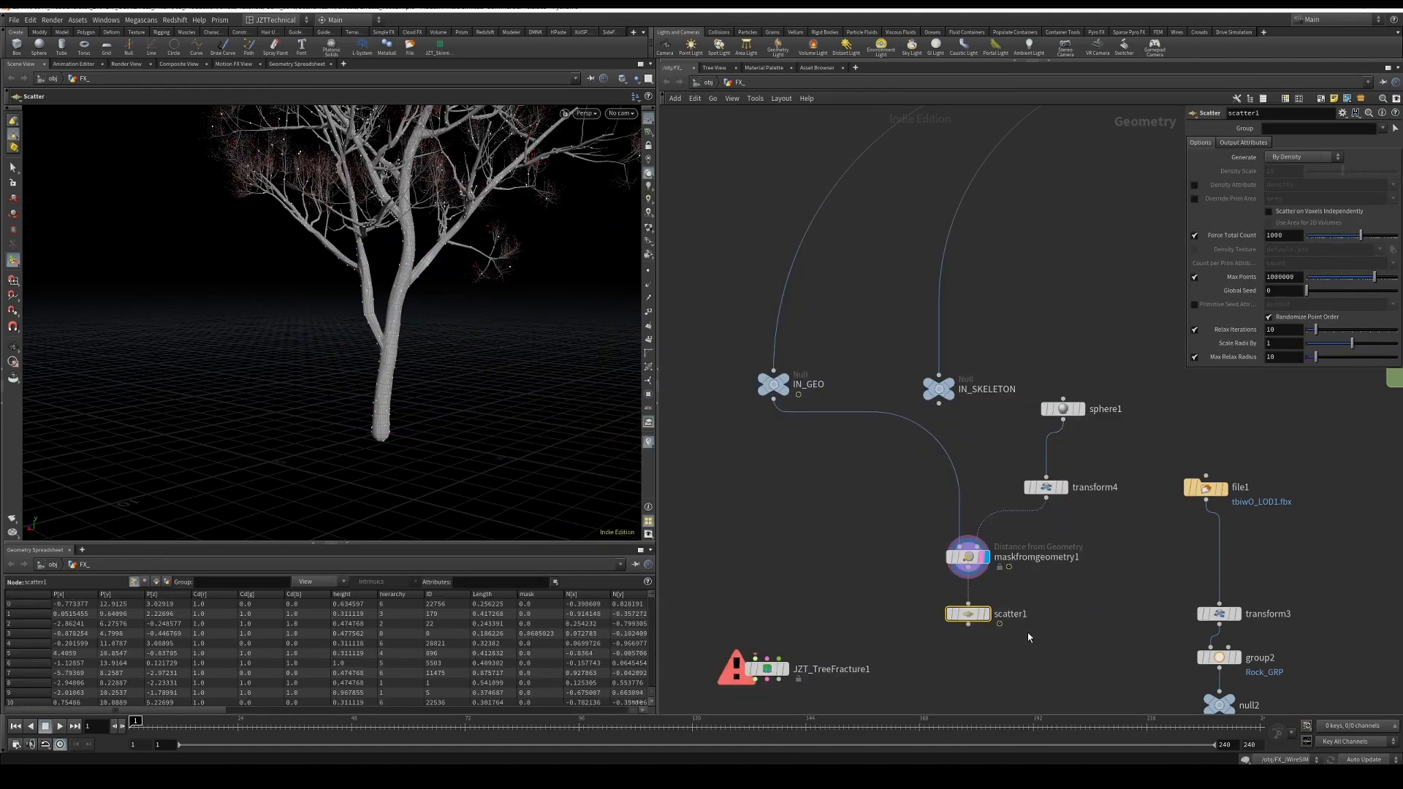
Step: Enable the Scatter node's density attribute as mask and set its force total count to 25
left_click(1194, 185)
key("Return")
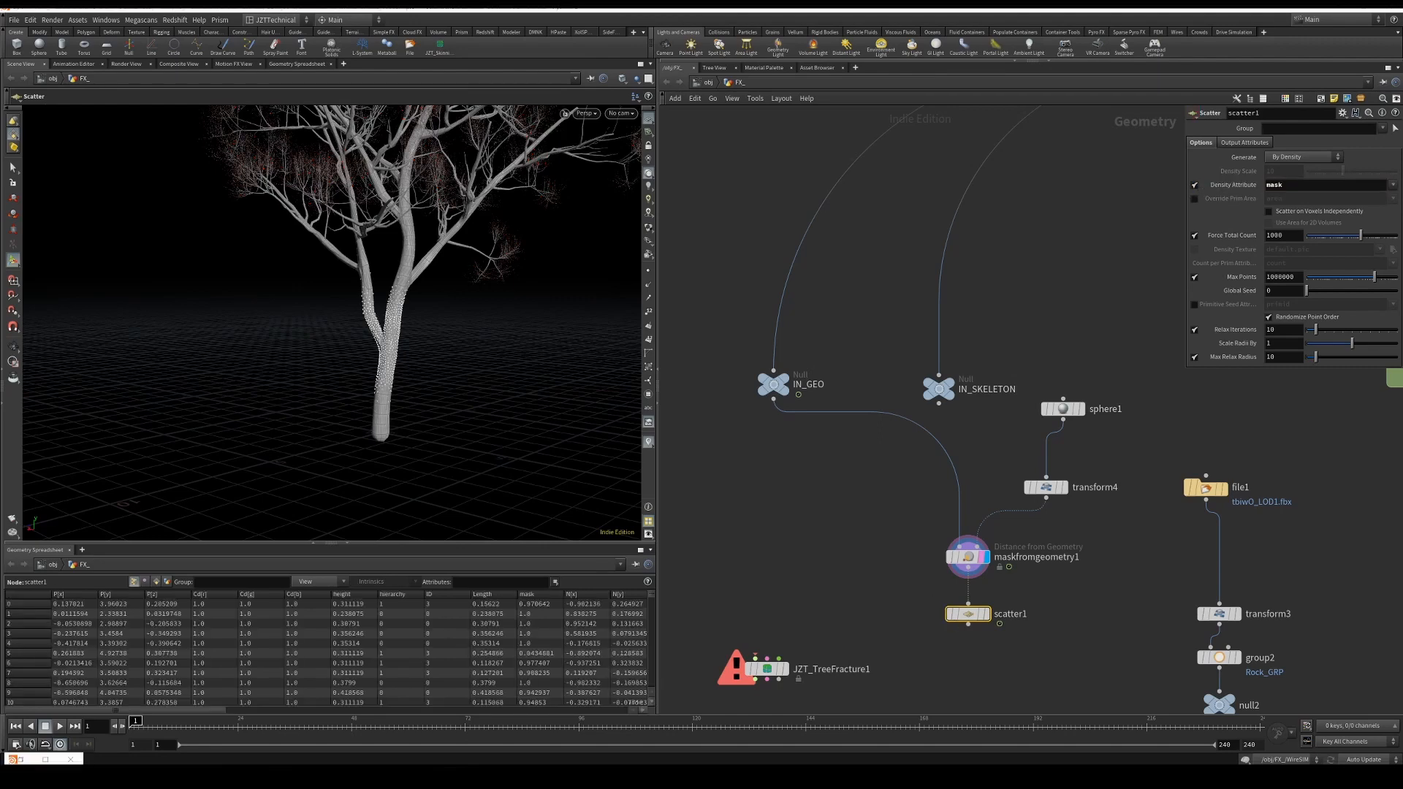
left_click_drag(1290, 235, 1191, 230)
type("25")
key("Return")
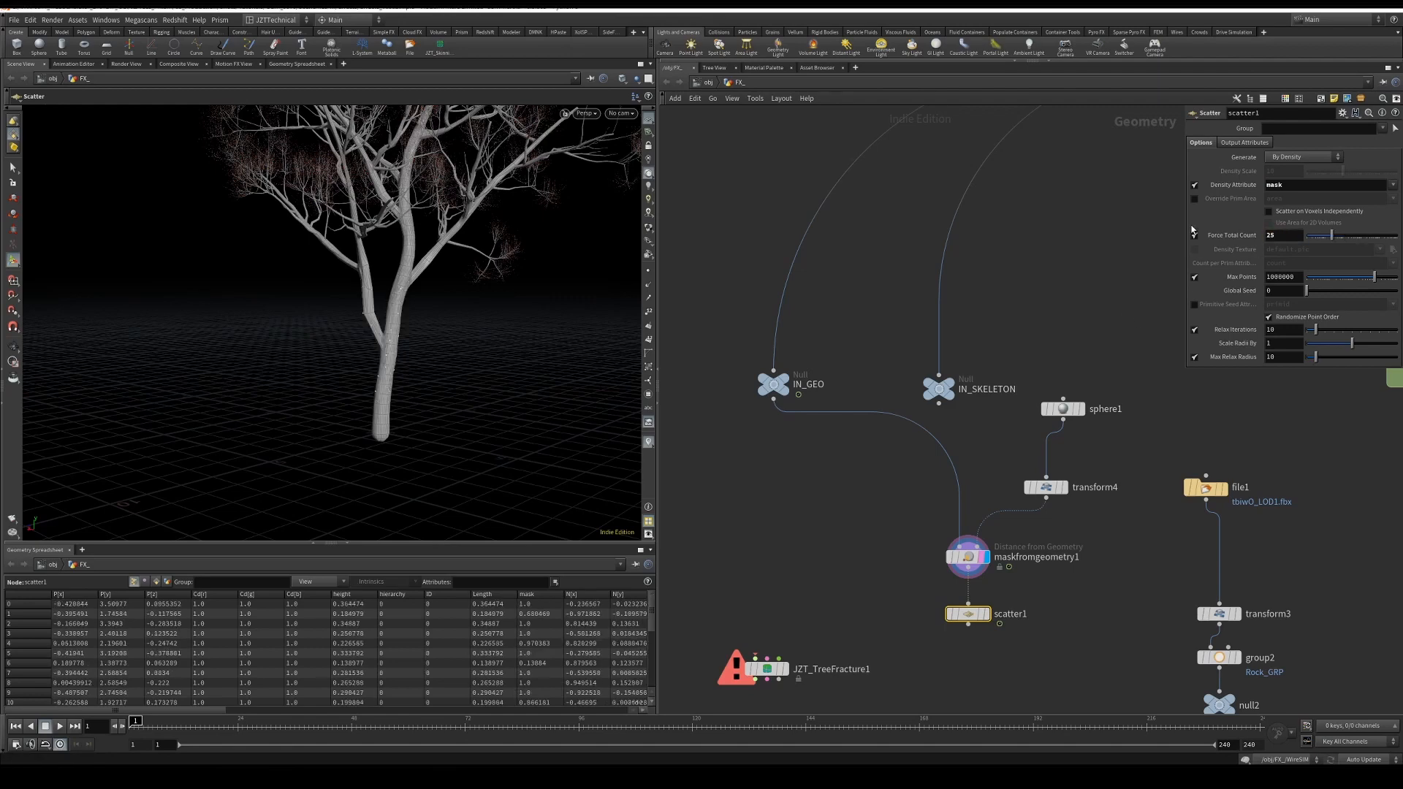
Step: Display the scatter1 result to examine how the points are distributed along the trunk
scroll(991, 640, "up", 1)
scroll(990, 639, "up", 1)
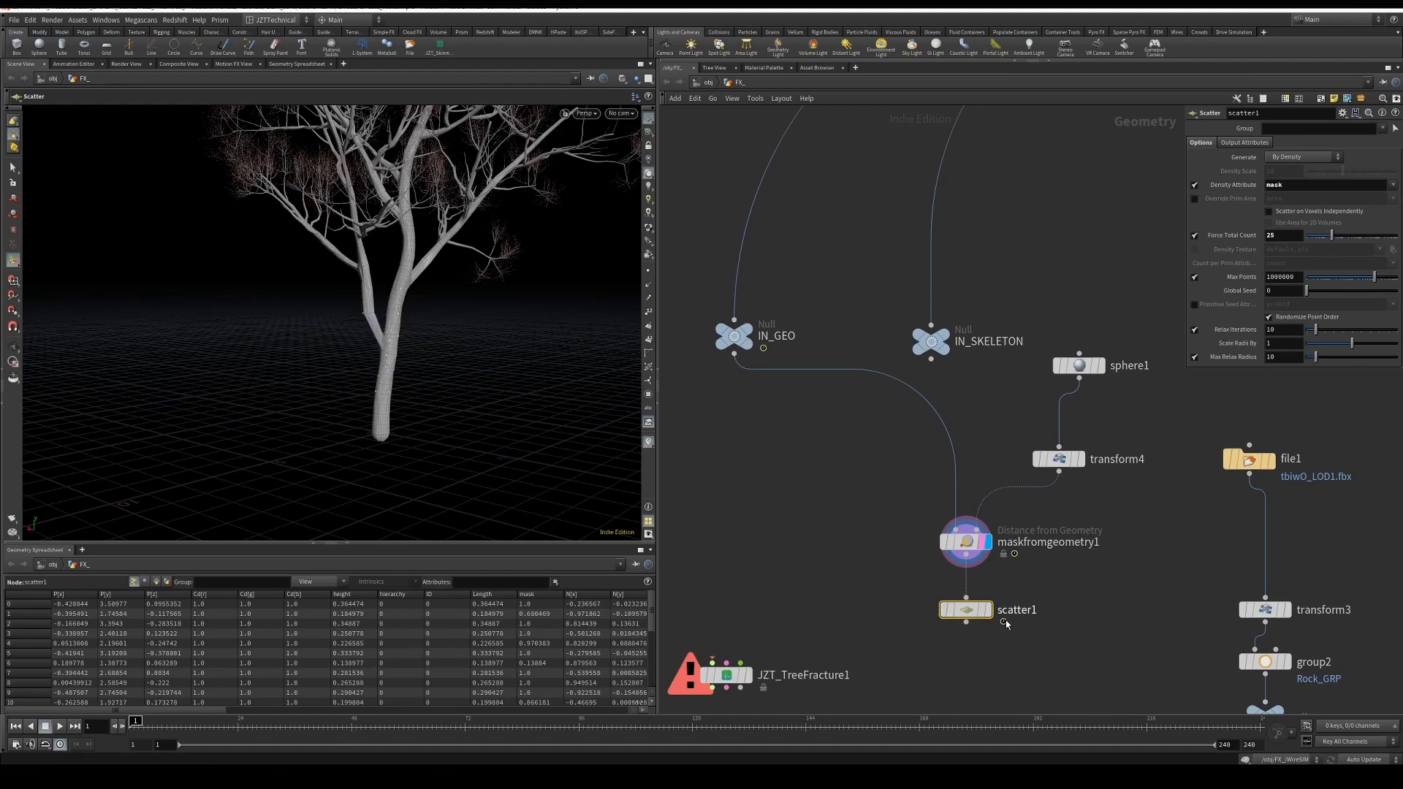
left_click(987, 613)
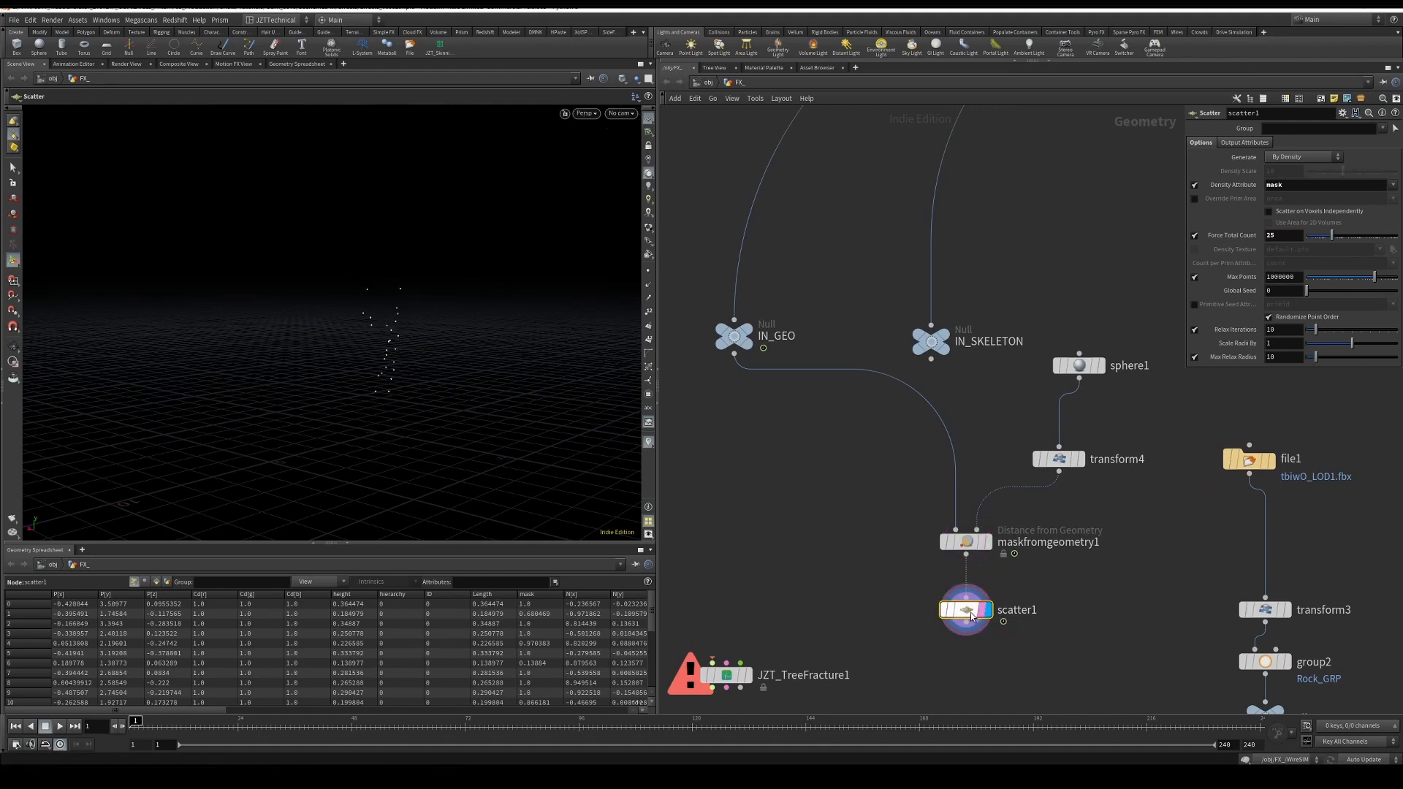
Step: Set the uniform scale of transform4 to 0.6 to shrink the mask sphere
left_click(971, 546)
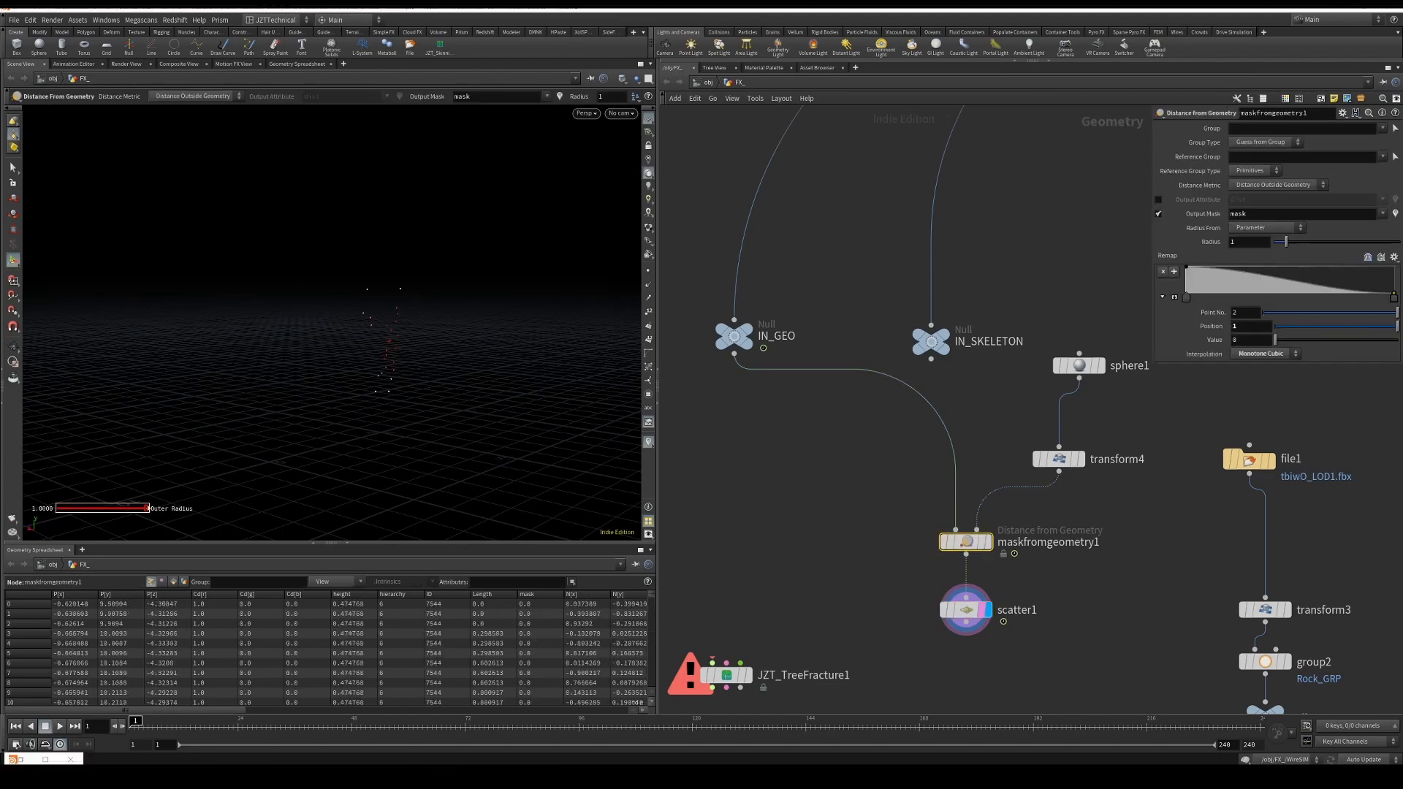
left_click_drag(1058, 446, 1045, 472)
key("ctrl+z")
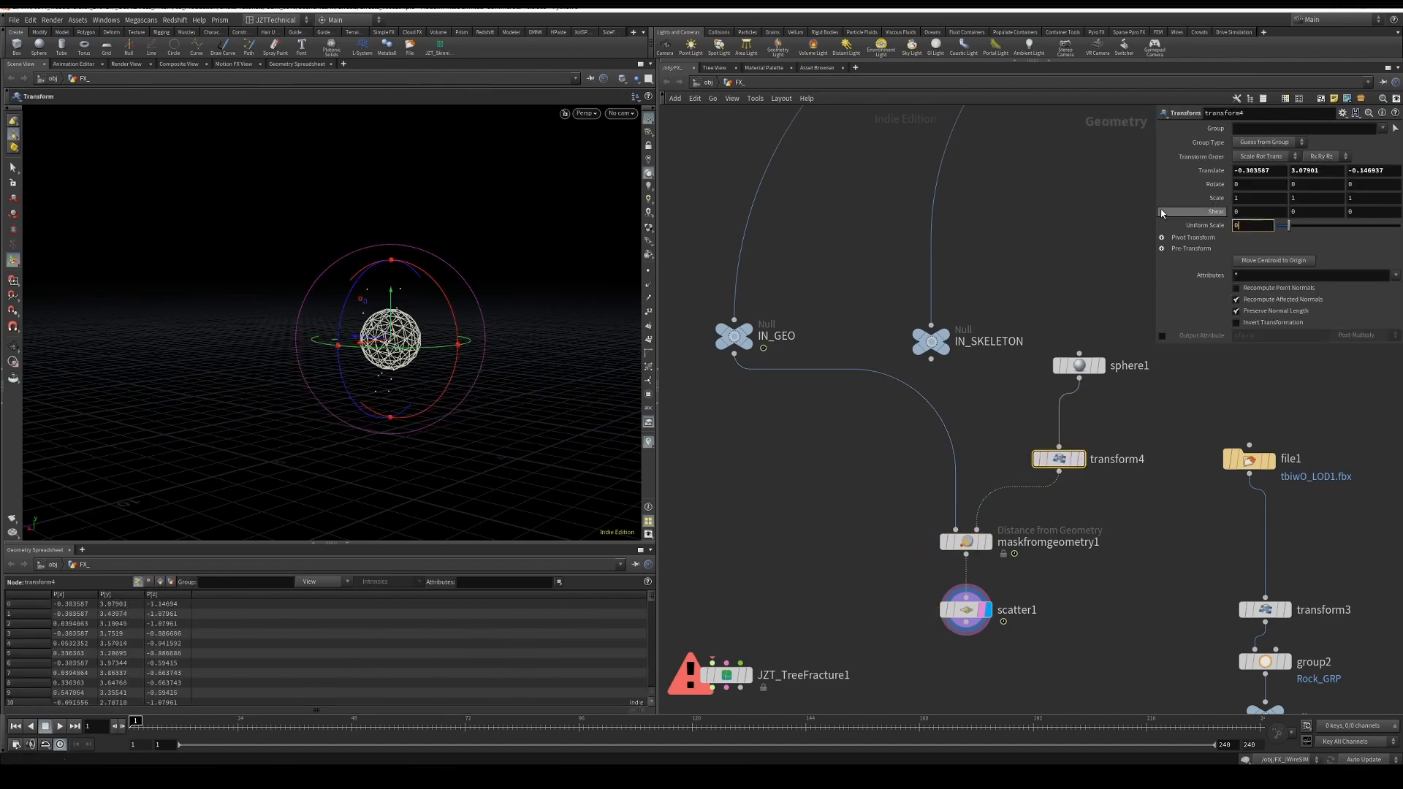
left_click(778, 557)
mouse_move(788, 548)
middle_mouse_down()
mouse_move(786, 563)
mouse_move(786, 536)
middle_mouse_up()
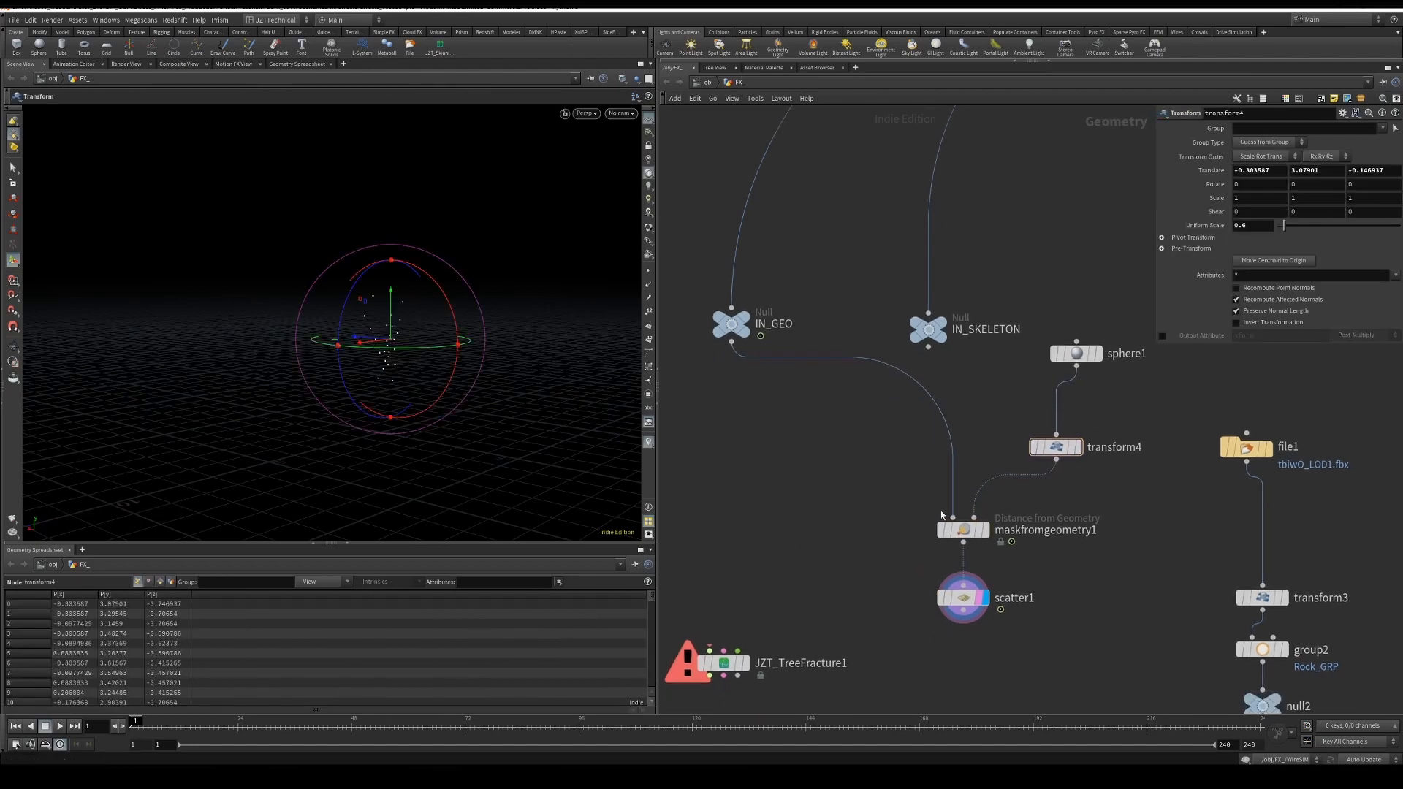
Step: Try a radius of 0.5 on the maskfromgeometry1 node and undo it
left_click(963, 530)
left_click_drag(1243, 242, 1174, 235)
type("0.5")
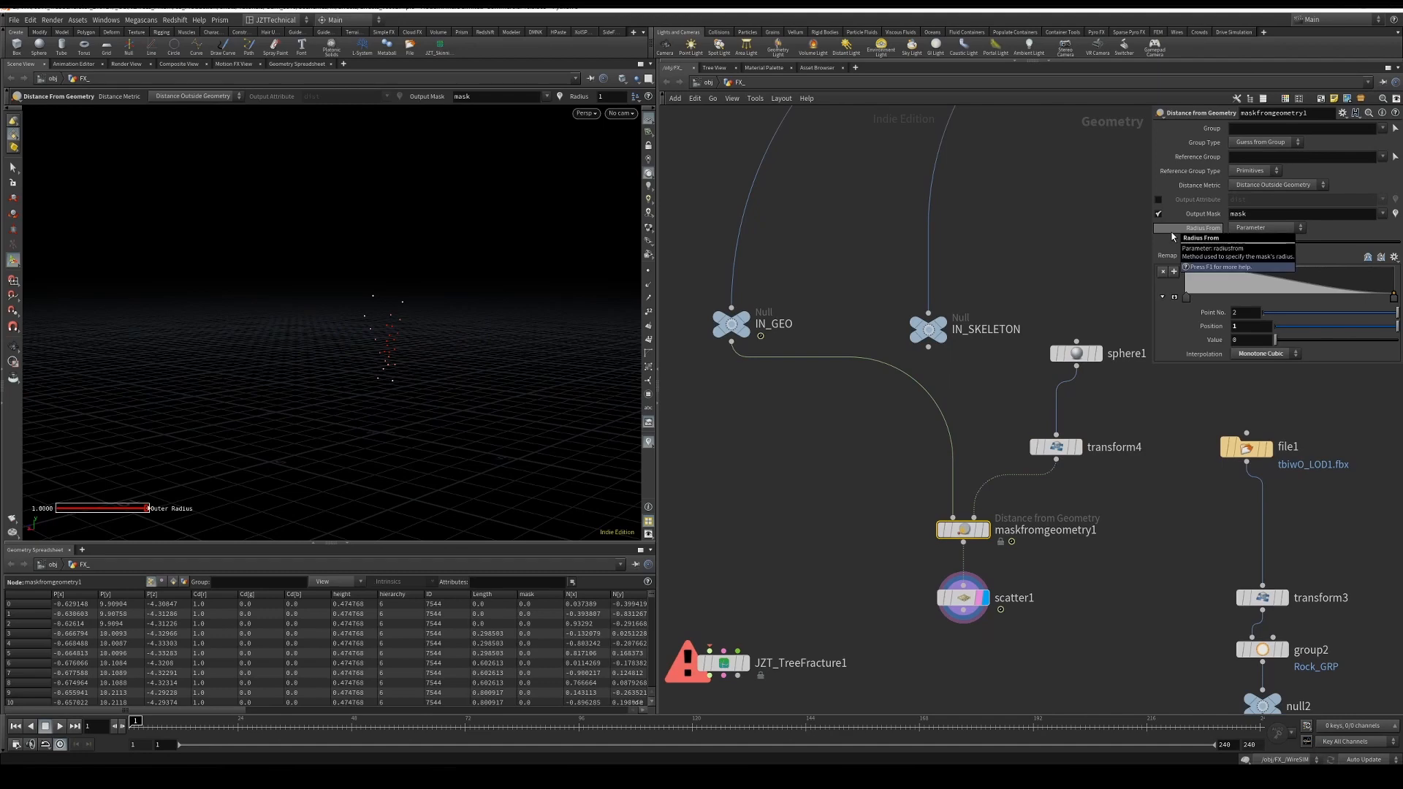
key("Return")
key("ctrl+z")
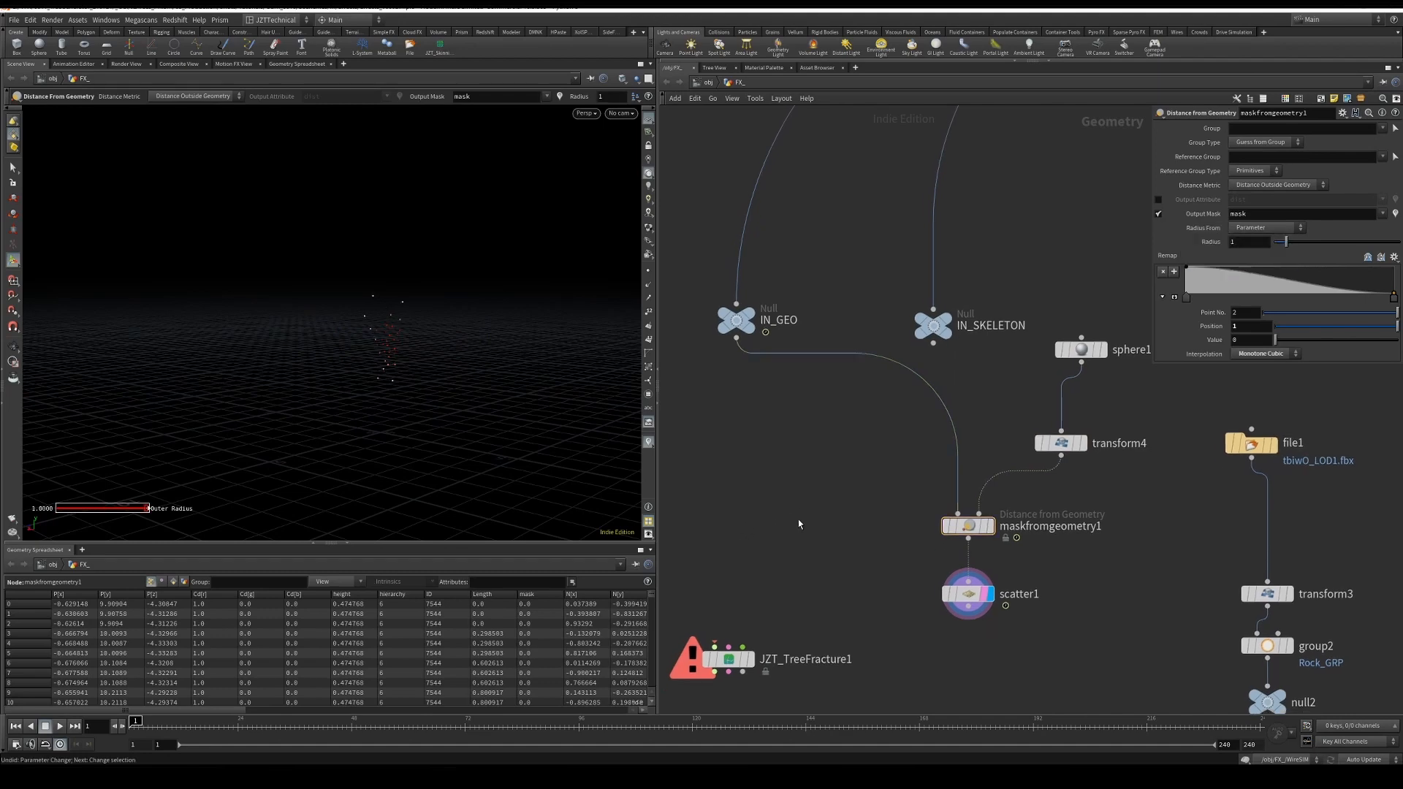
Step: Add a JZT_CutterGen node beneath scatter1, connect scatter1 to its first input and display its result
scroll(841, 559, "up", 2)
left_click_drag(847, 568, 1001, 642)
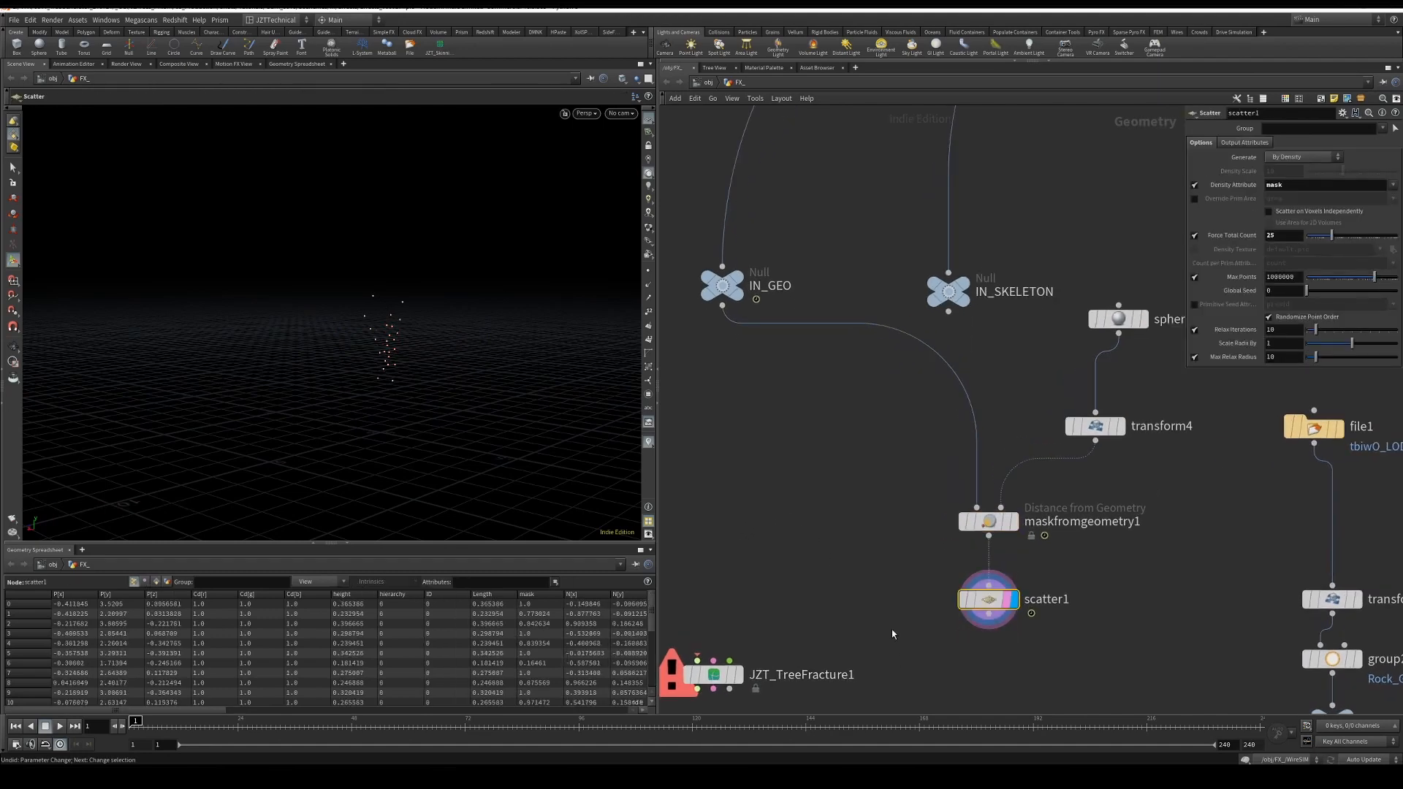
middle_click_drag(892, 635, 931, 586)
key("Tab")
type("jztcu")
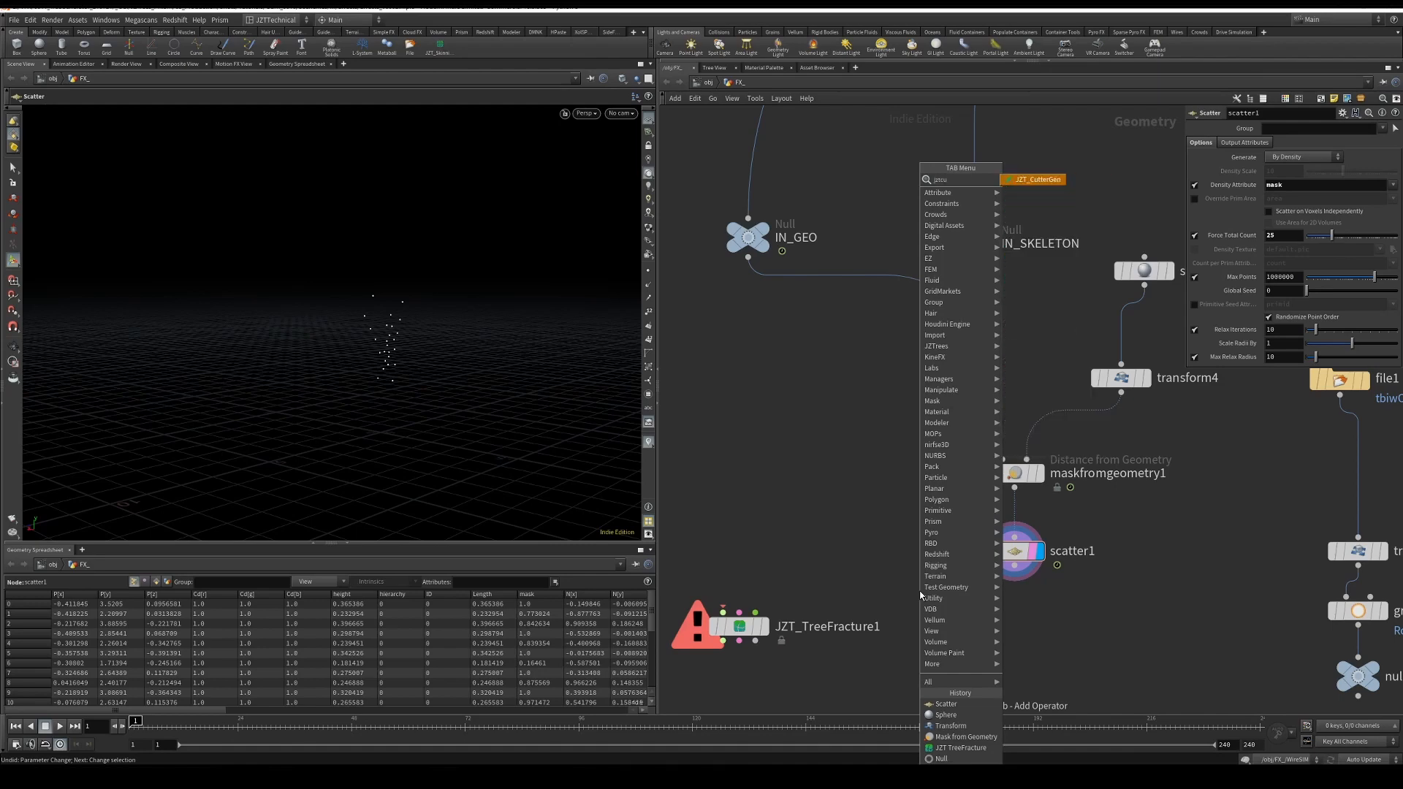
key("Return")
left_click(1015, 638)
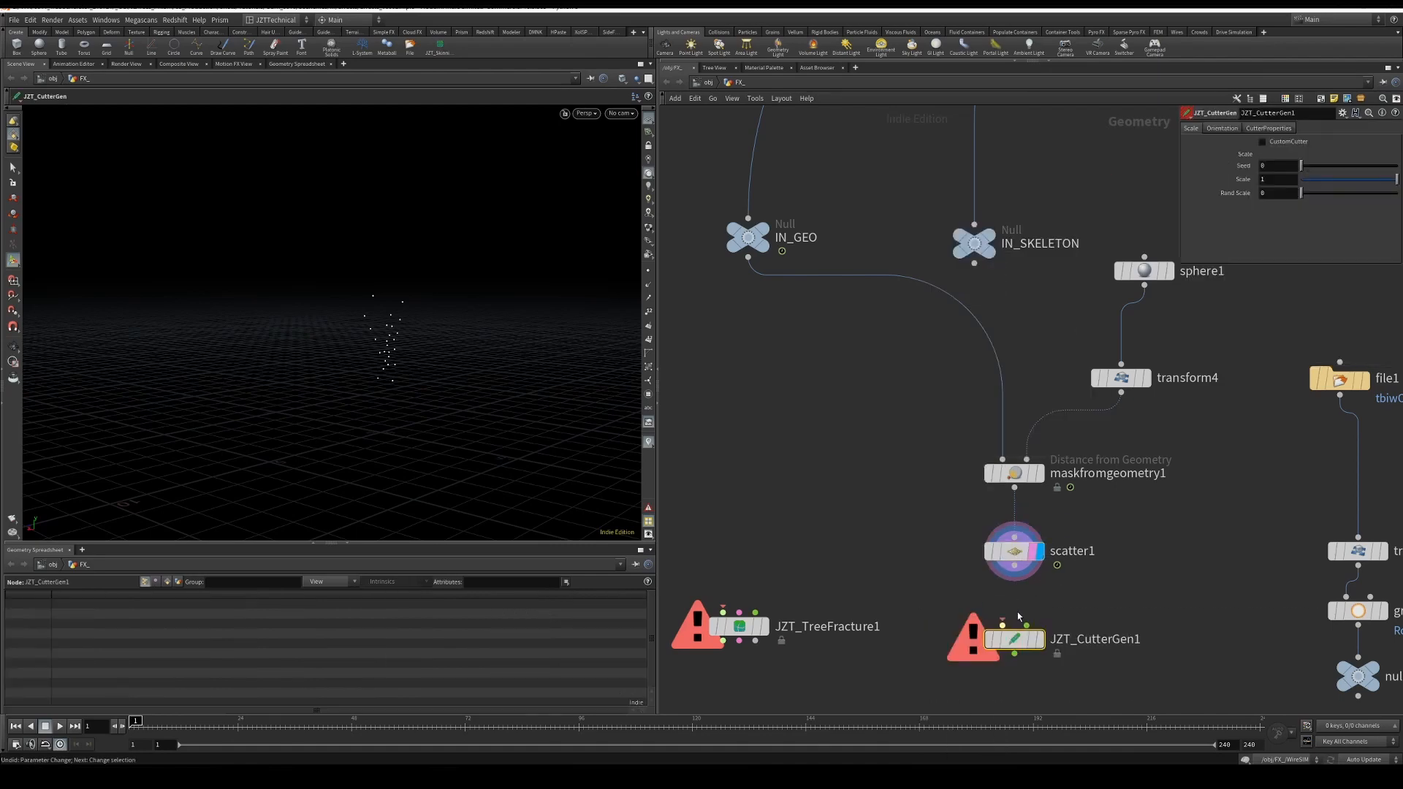
left_click_drag(1001, 625, 1014, 566)
left_click(1039, 641)
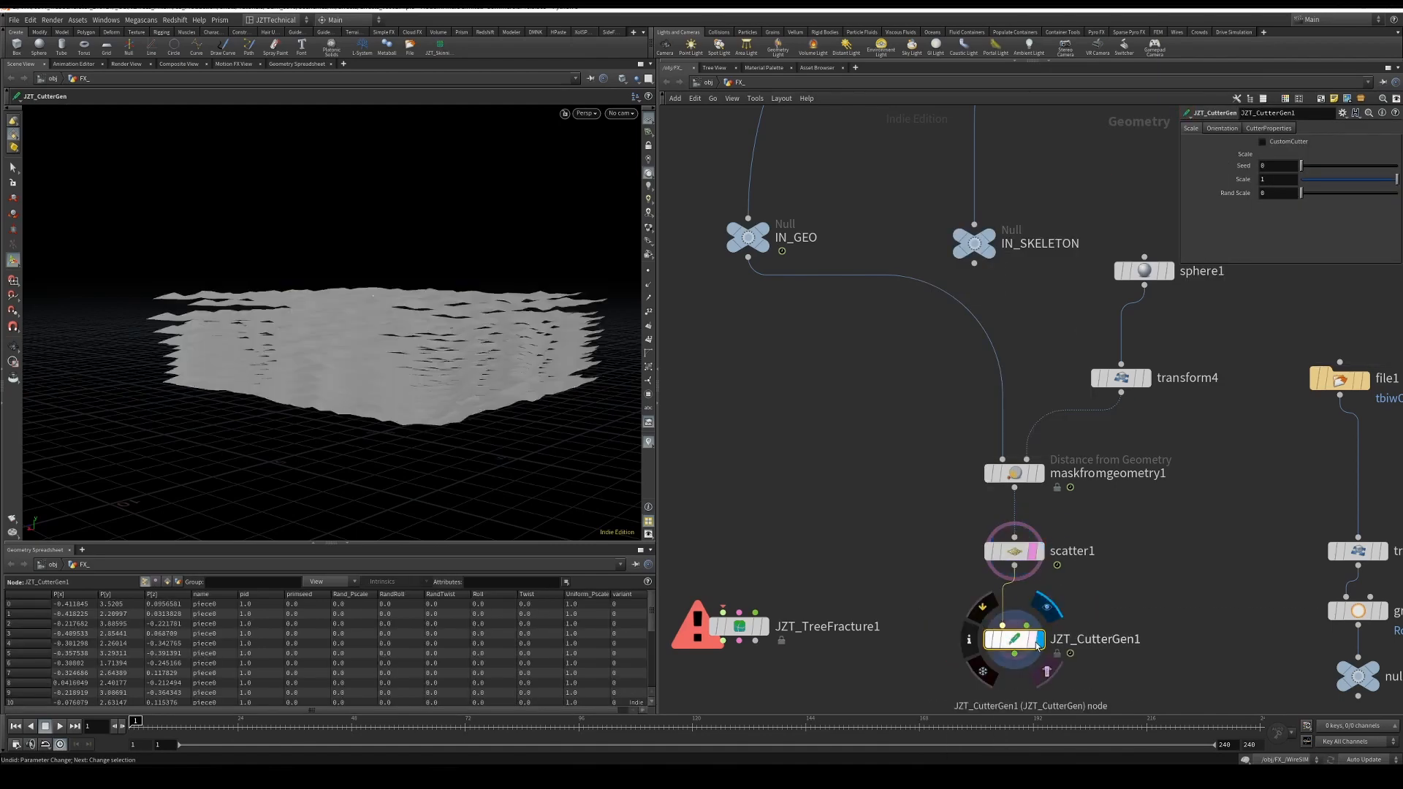
left_click(1032, 645)
Step: Set the cutter scale of JZT_CutterGen1 to 0.3
scroll(321, 276, "down", 4)
left_click_drag(313, 276, 360, 282, "alt")
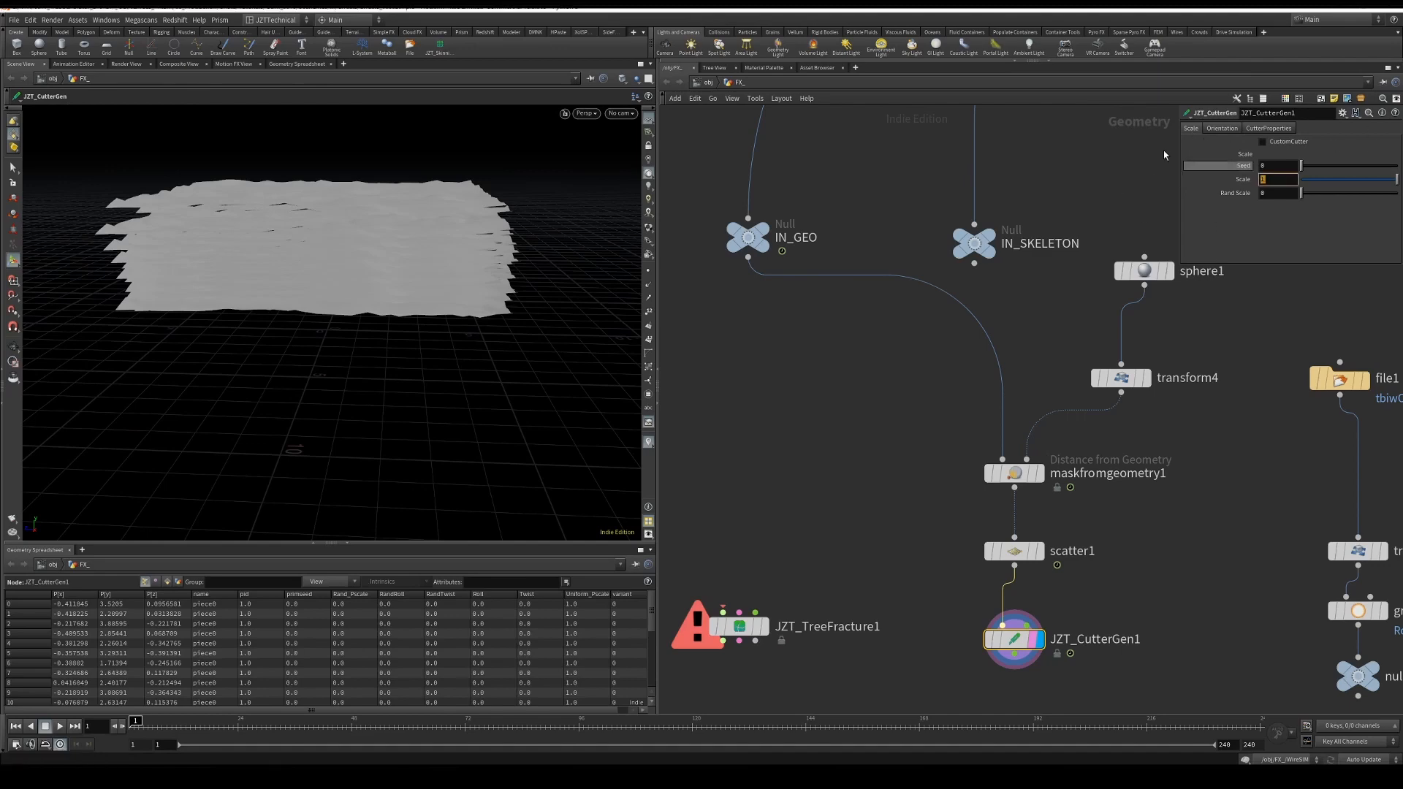
type("0.3")
key("Return")
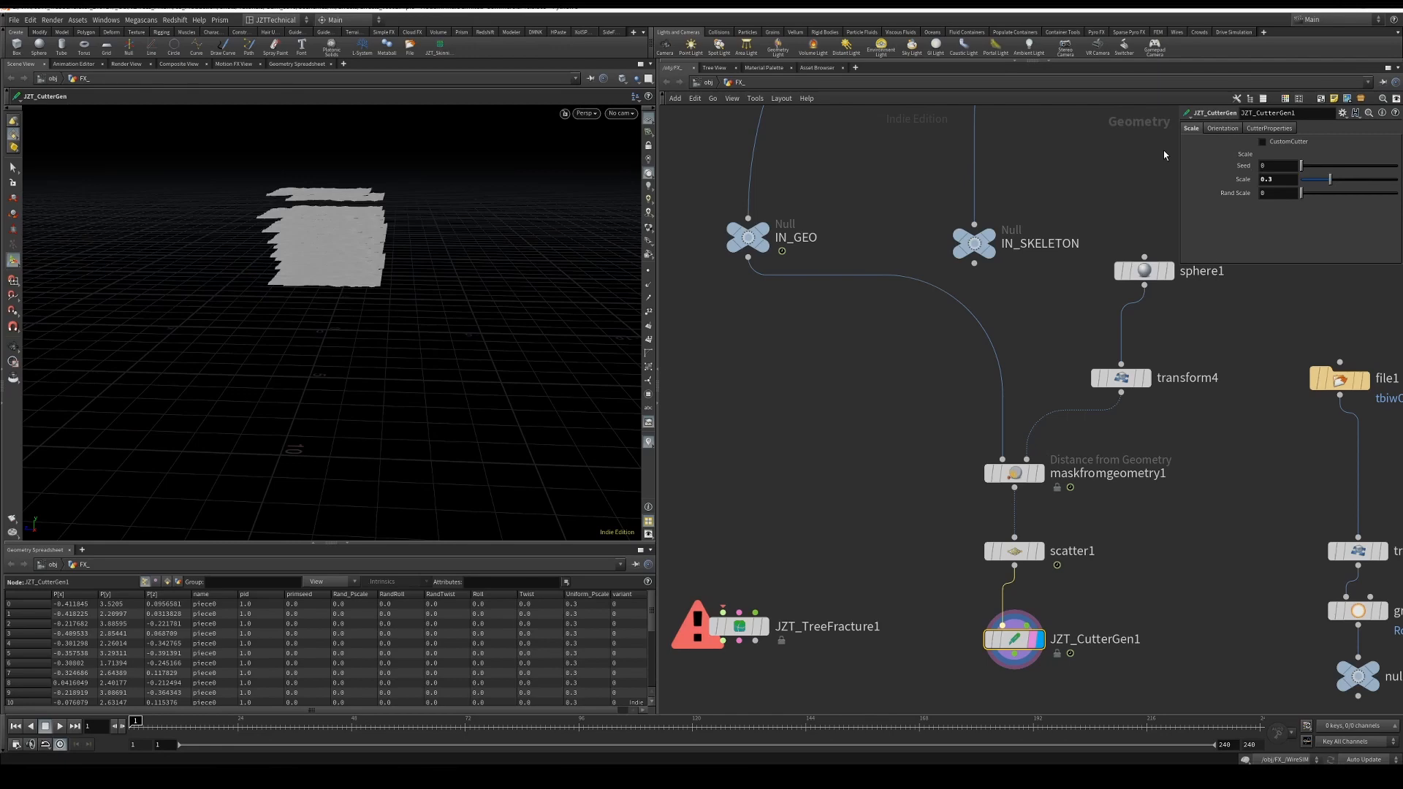
Step: Set the JZT_CutterGen1 orientation to Rand Roll 230, Twist 70 and Rand Twist 25
left_click(1223, 128)
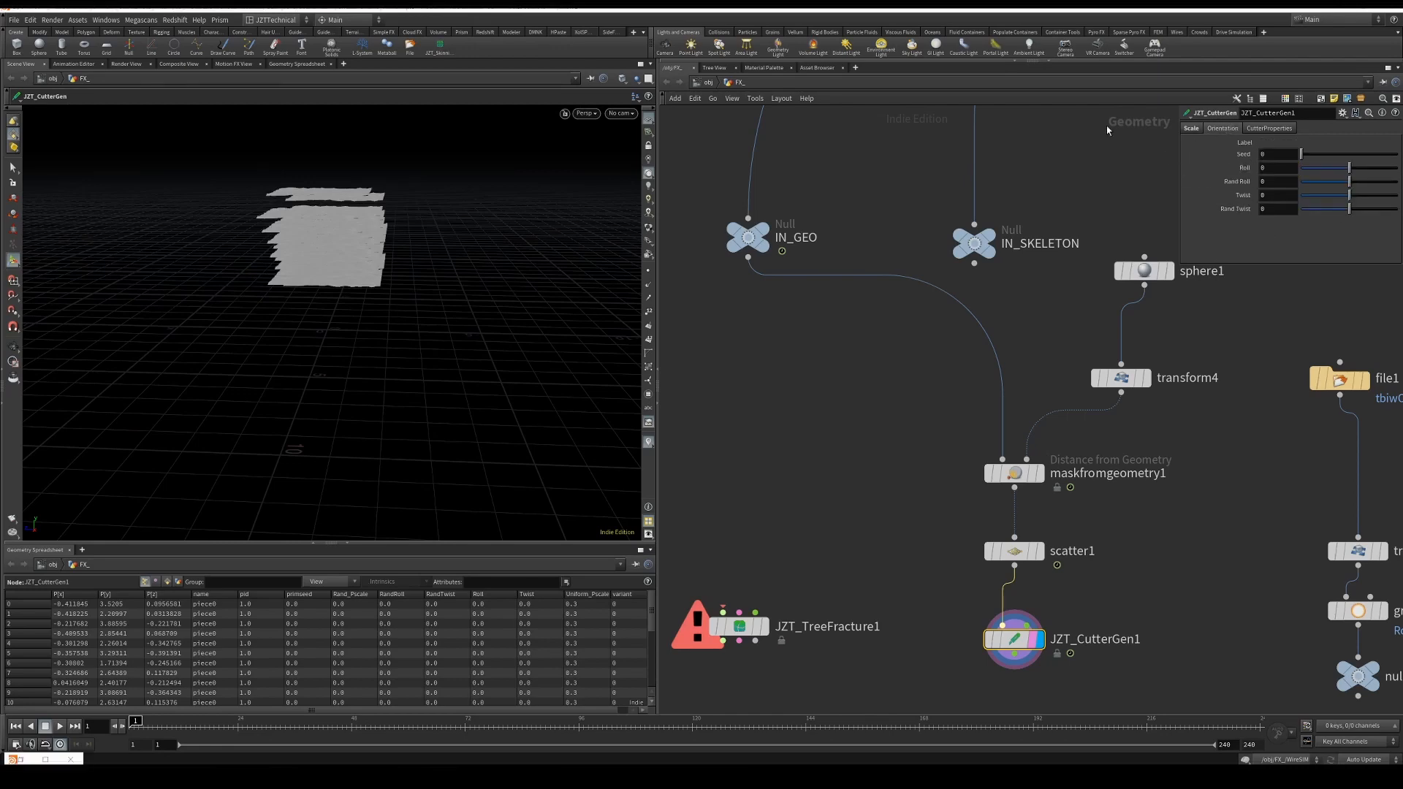
left_click_drag(1271, 182, 1188, 146)
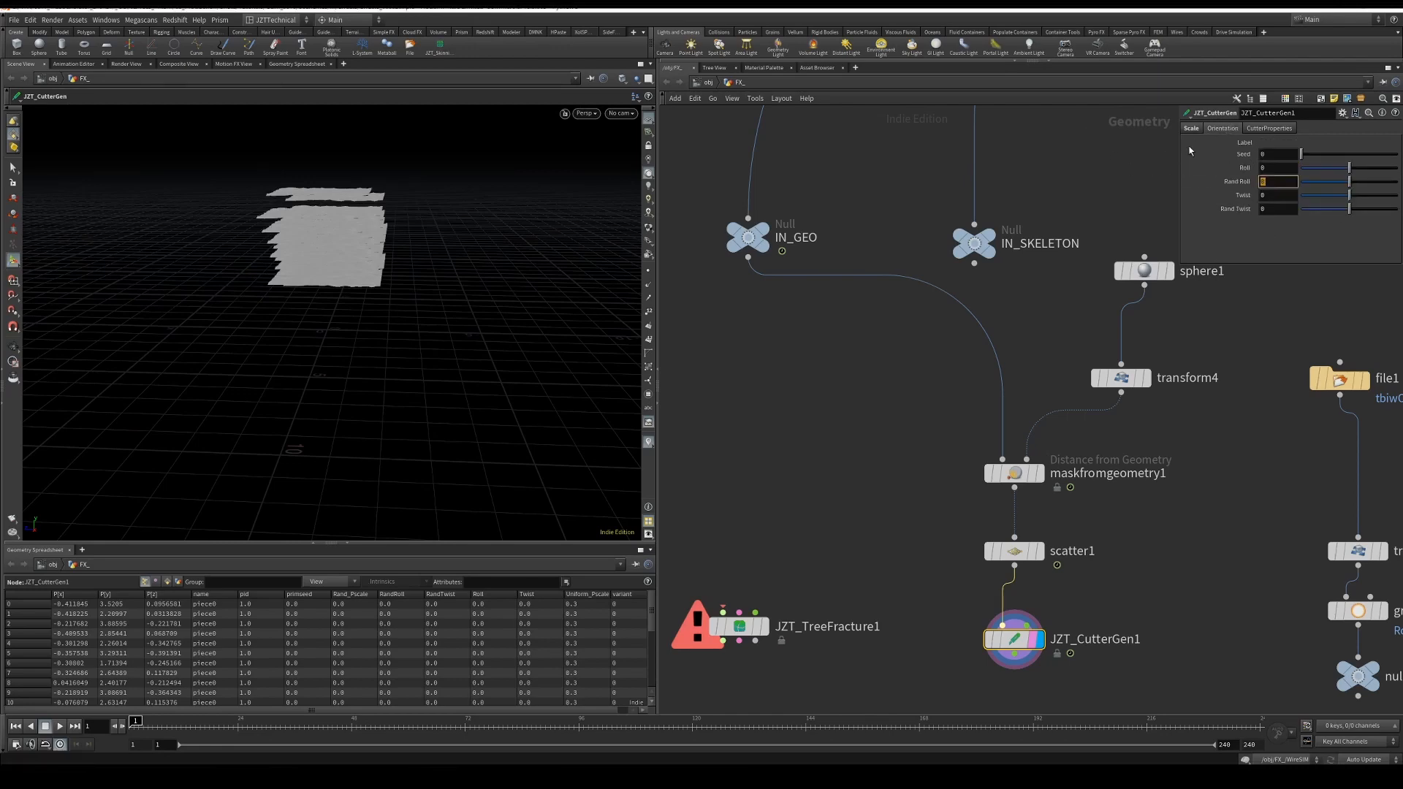
type("230")
key("Tab")
type("70")
key("Tab")
type("2")
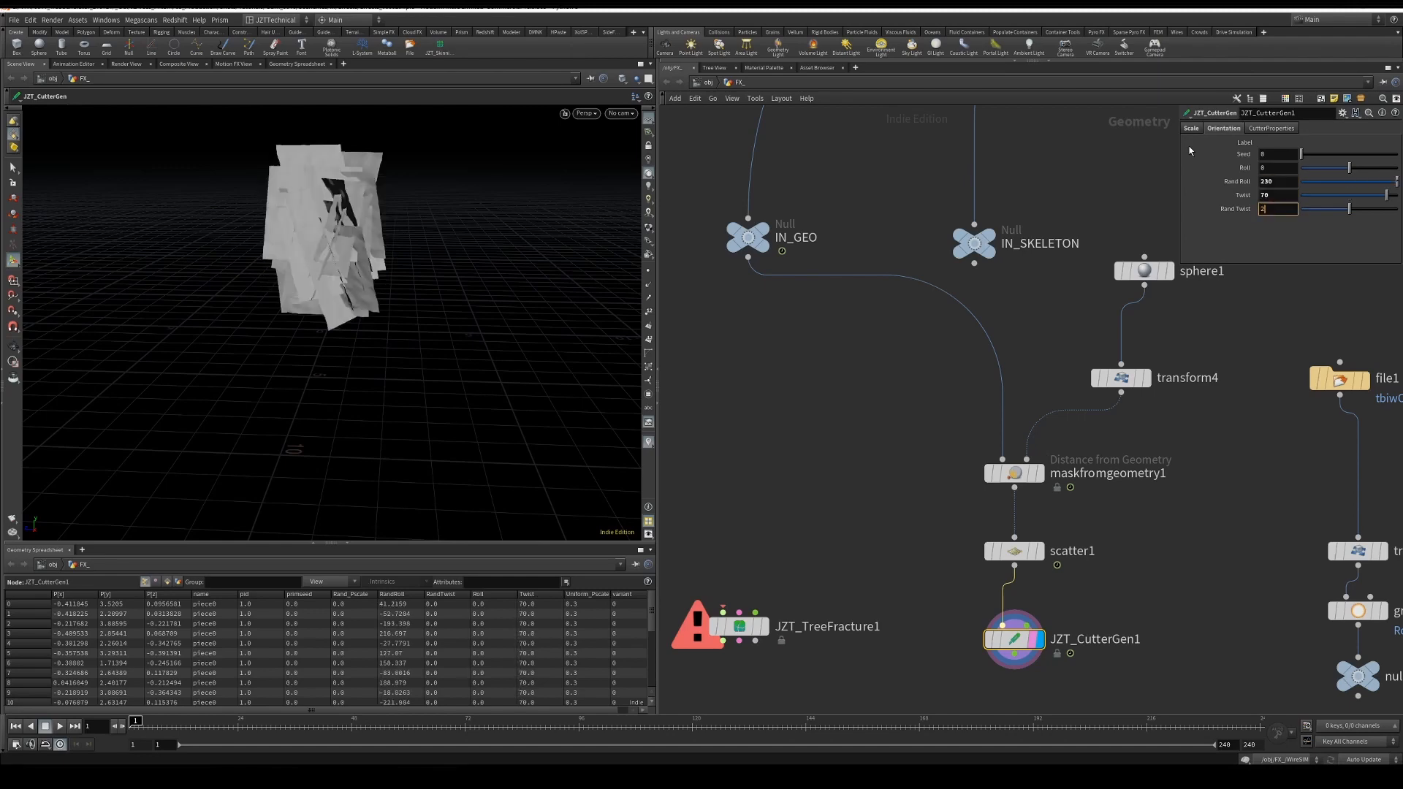
type("5")
key("Return")
Step: Add a Group node above JZT_TreeFracture1 and set its group name to root_GRP
middle_click_drag(914, 595, 920, 549)
left_click_drag(753, 585, 829, 667)
scroll(840, 544, "down", 1)
key("Tab")
type("group")
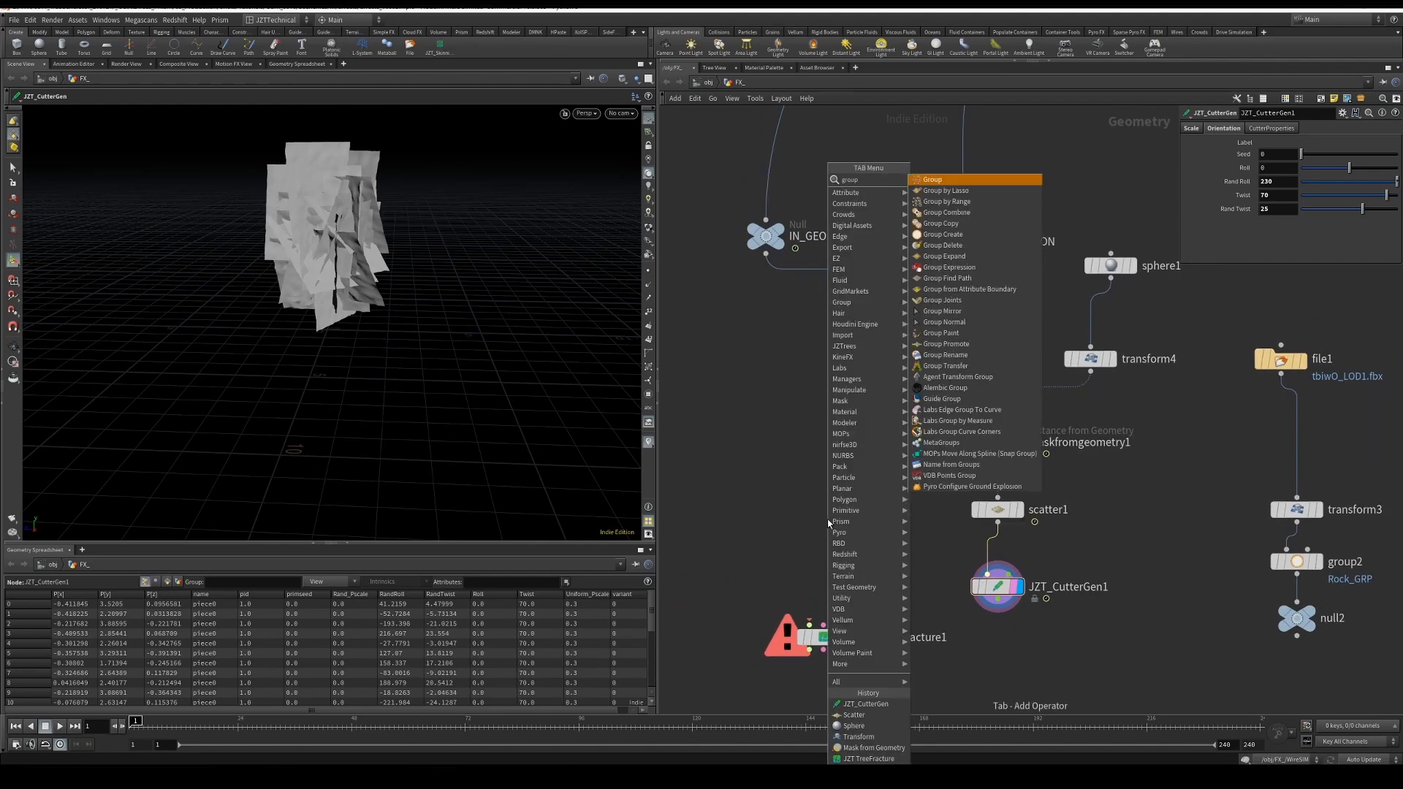
key("Return")
left_click(825, 520)
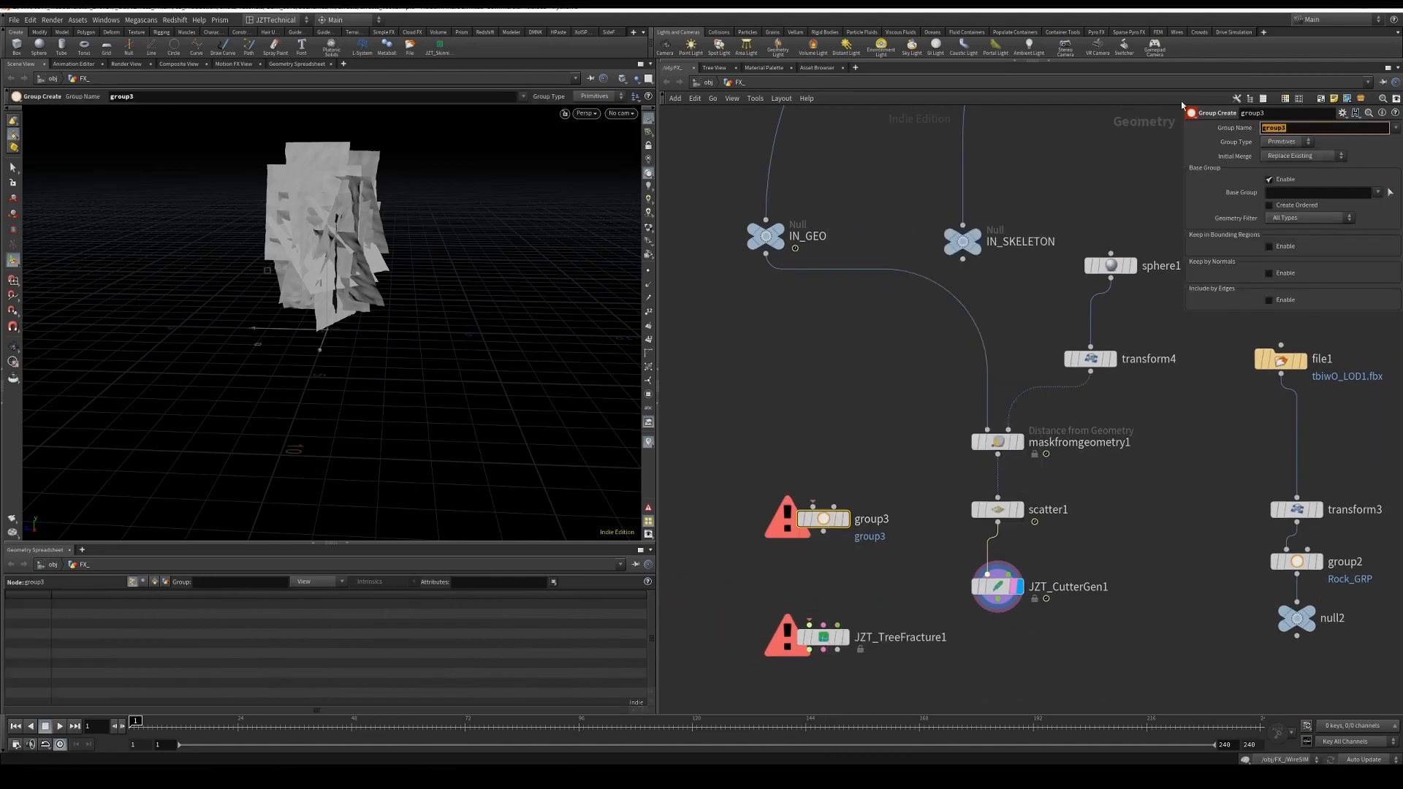
type("root_GRP")
key("Return")
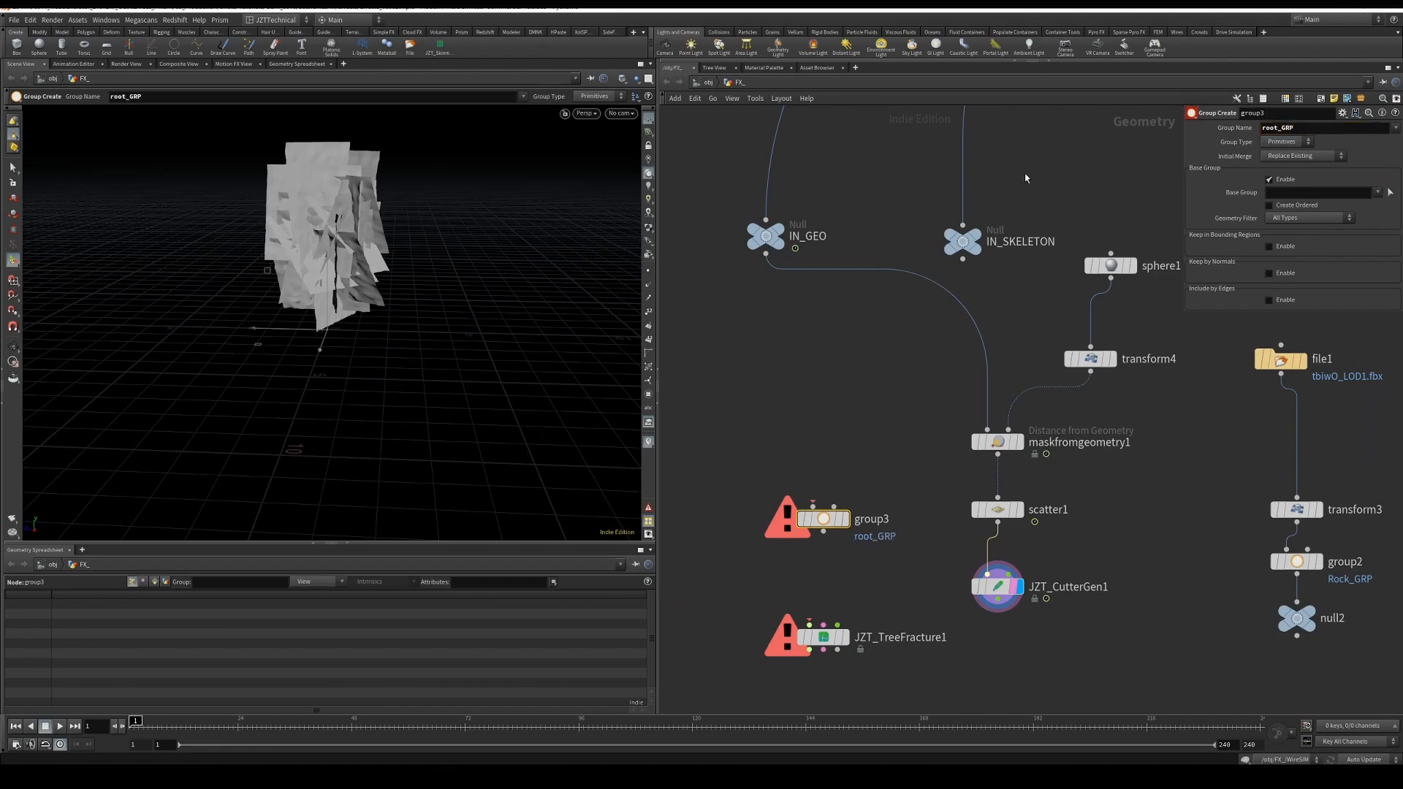
Step: Make root_GRP a point group with the base group disabled and keep-in-bounding-regions enabled, using a bounding box size of 1.2
left_click(1284, 141)
left_click(1287, 151)
left_click(1284, 179)
left_click(1286, 207)
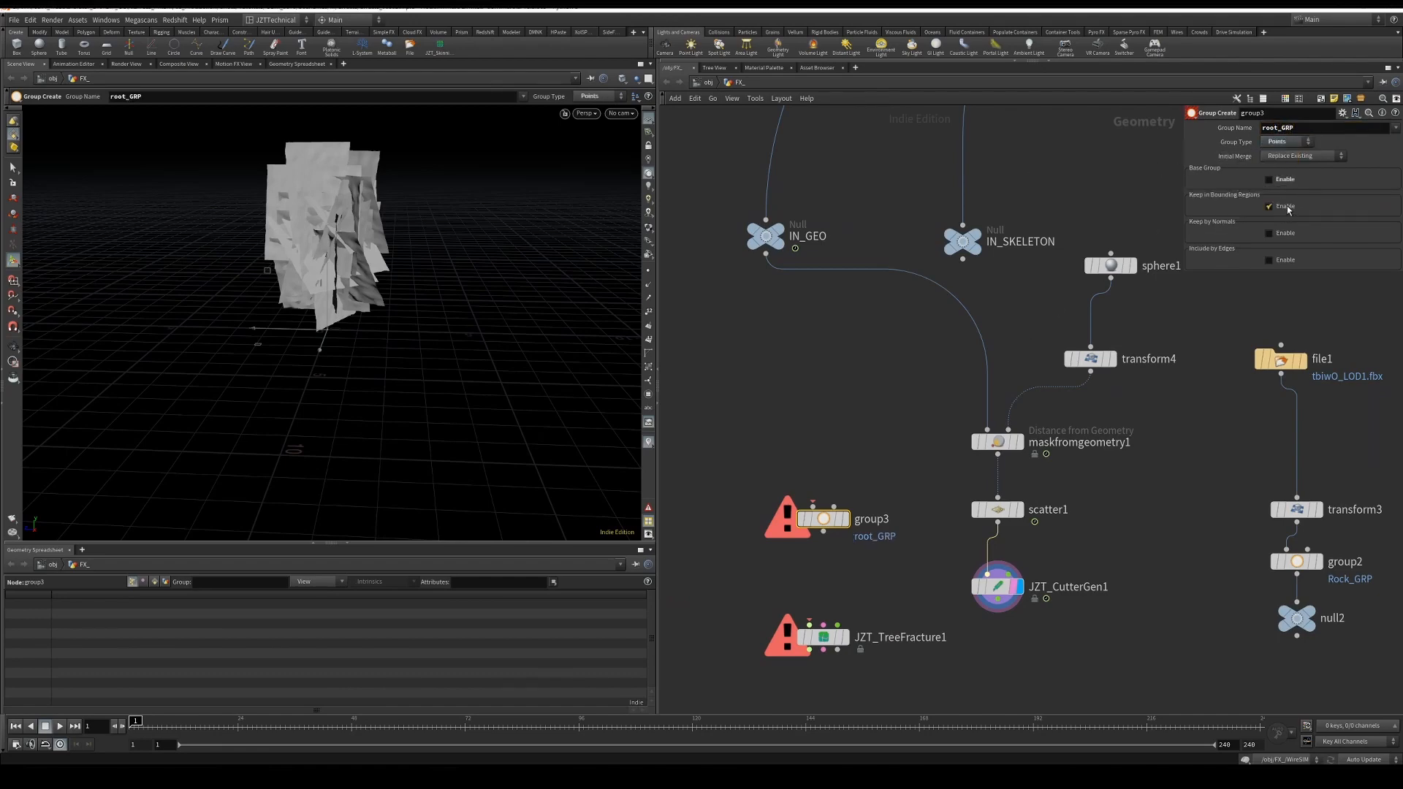
middle_click_drag(1239, 232, 1257, 231)
Step: Connect IN_SKELETON to group3 and display it to check the bounding box around the root of the tree skeleton
left_click_drag(824, 519, 962, 259)
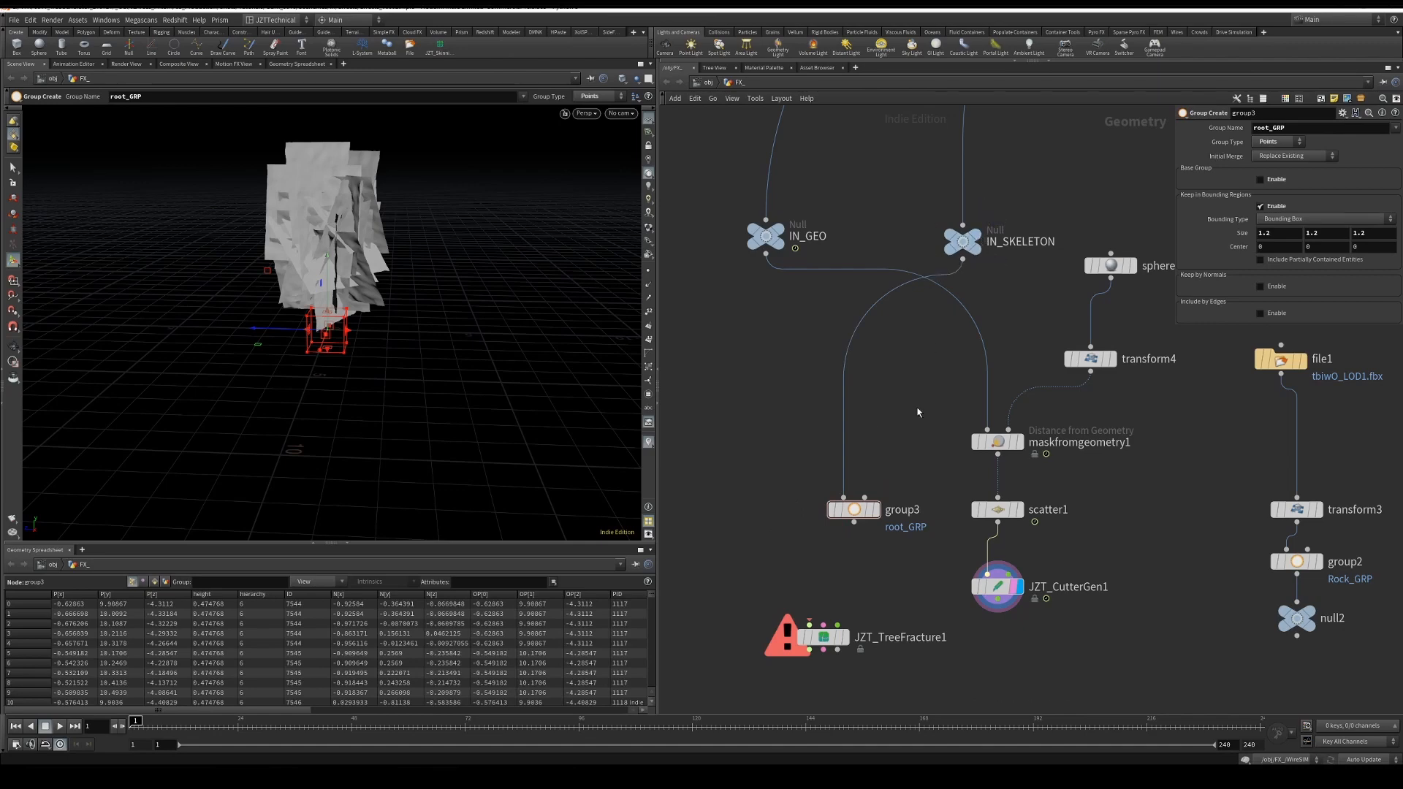
left_click(875, 509)
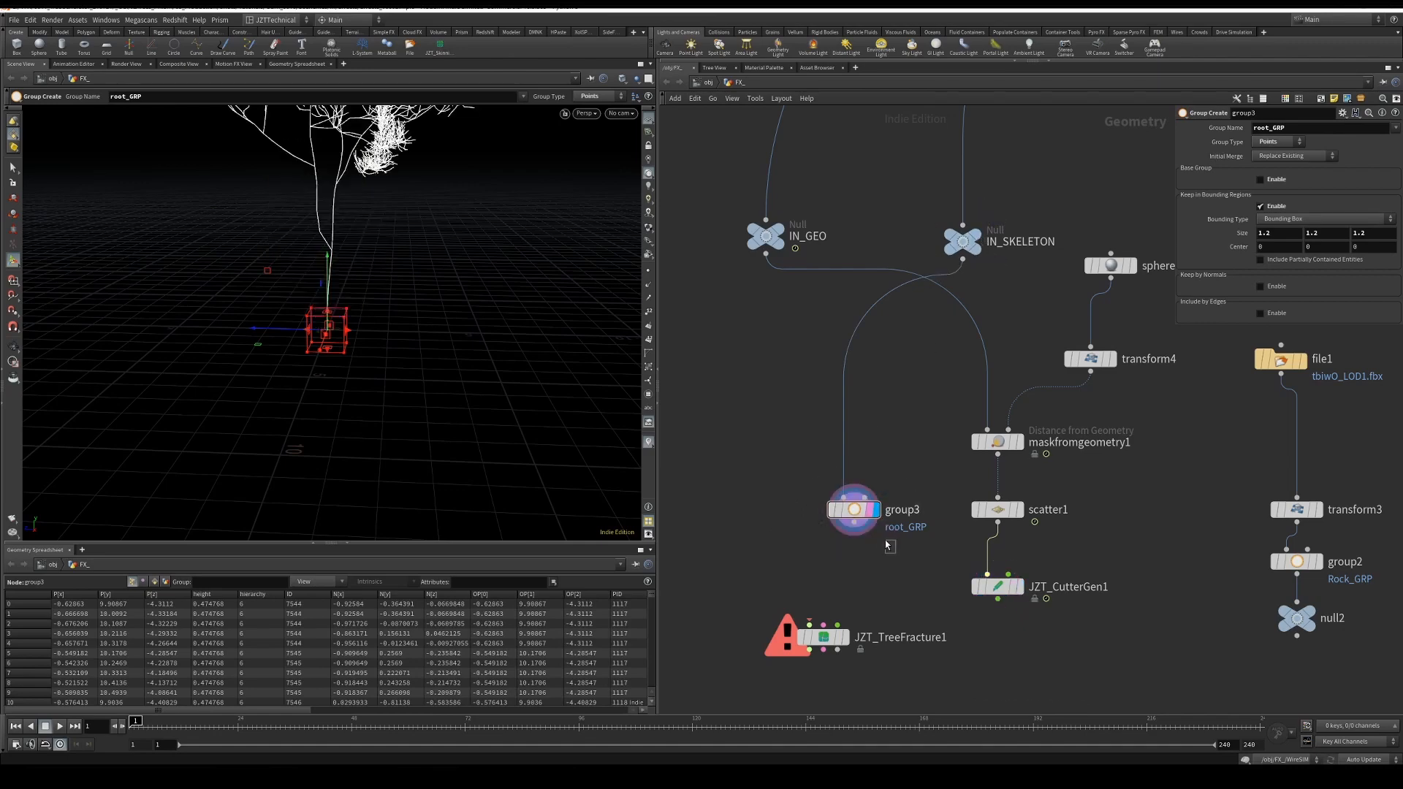
key("space+f")
left_click_drag(275, 328, 304, 360, "alt")
scroll(344, 304, "down", 5)
left_click_drag(344, 304, 400, 347, "alt")
scroll(422, 332, "down", 5)
scroll(382, 346, "down", 8)
Step: Connect IN_GEO, group3 and JZT_CutterGen1 to the first, second and third inputs of JZT_TreeFracture1
middle_click_drag(832, 599, 833, 605)
scroll(834, 606, "down", 2)
mouse_move(820, 636)
left_mouse_down()
mouse_move(802, 649)
mouse_move(751, 542)
left_mouse_up()
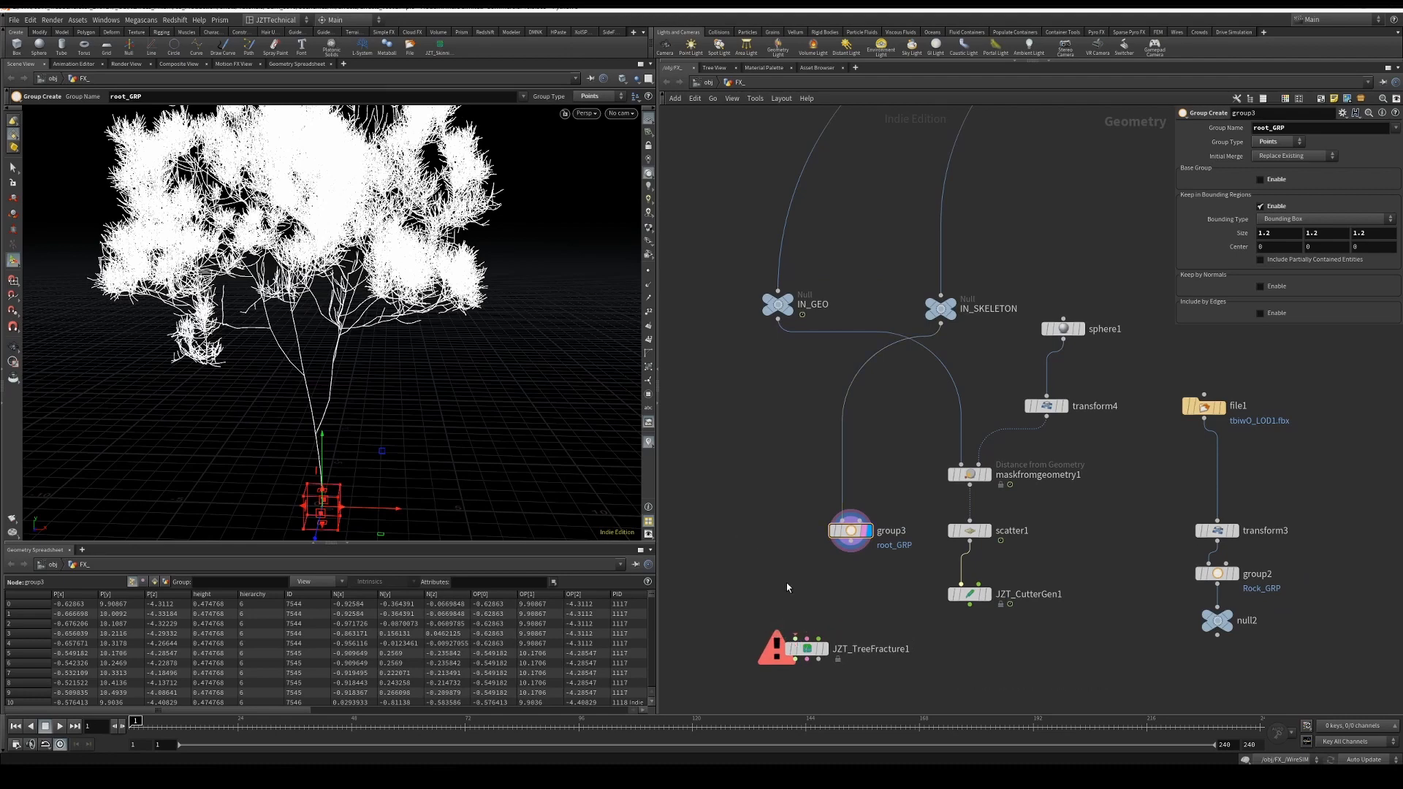
left_click_drag(795, 639, 778, 325)
left_click_drag(807, 639, 851, 562)
left_click_drag(814, 641, 965, 606)
middle_click_drag(979, 655, 1040, 620)
Step: Display the JZT_TreeFracture1 result and examine the fractured trunk around the branch fork
mouse_move(881, 615)
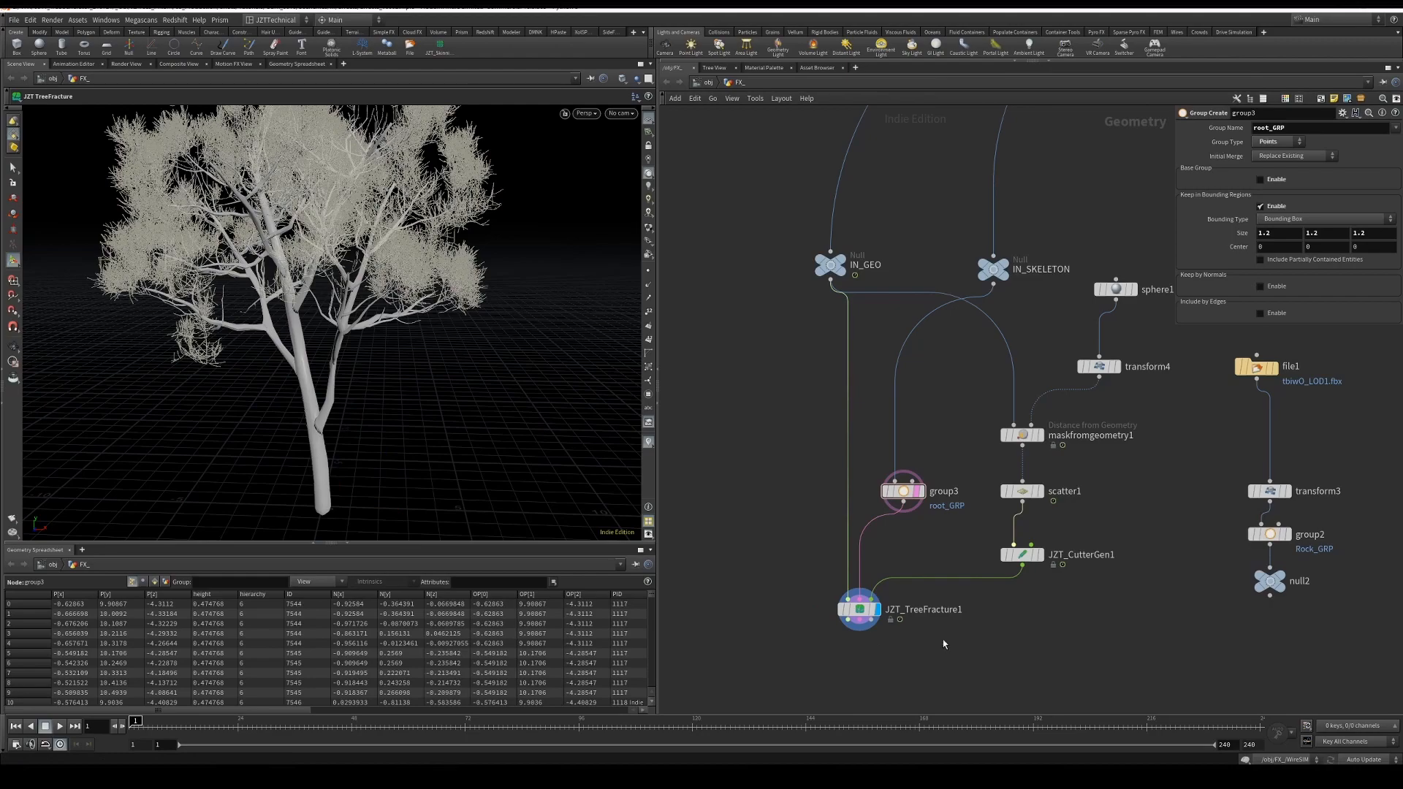
middle_click_drag(943, 639, 940, 632)
left_click(880, 625)
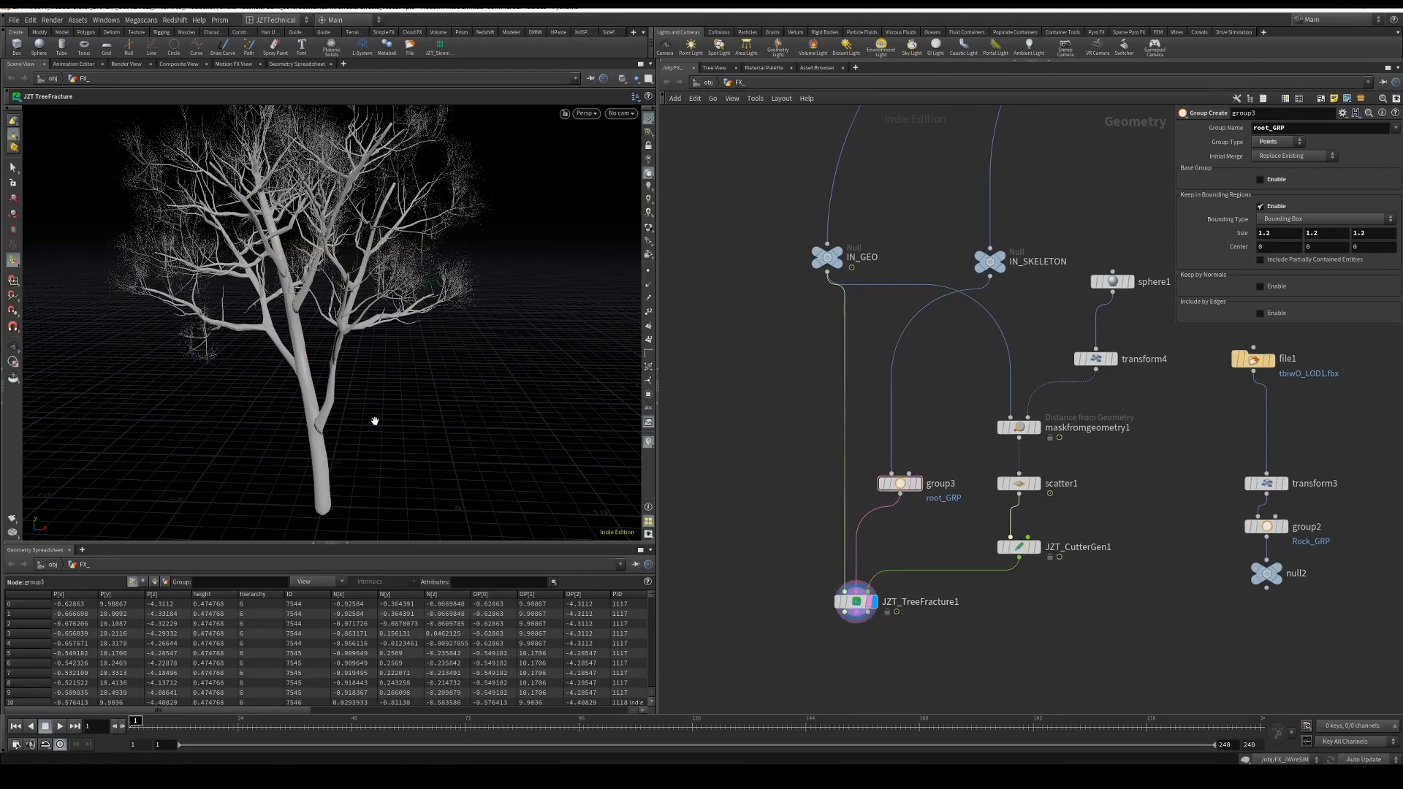
right_click_drag(372, 419, 347, 376, "alt")
left_click_drag(348, 376, 406, 325, "alt")
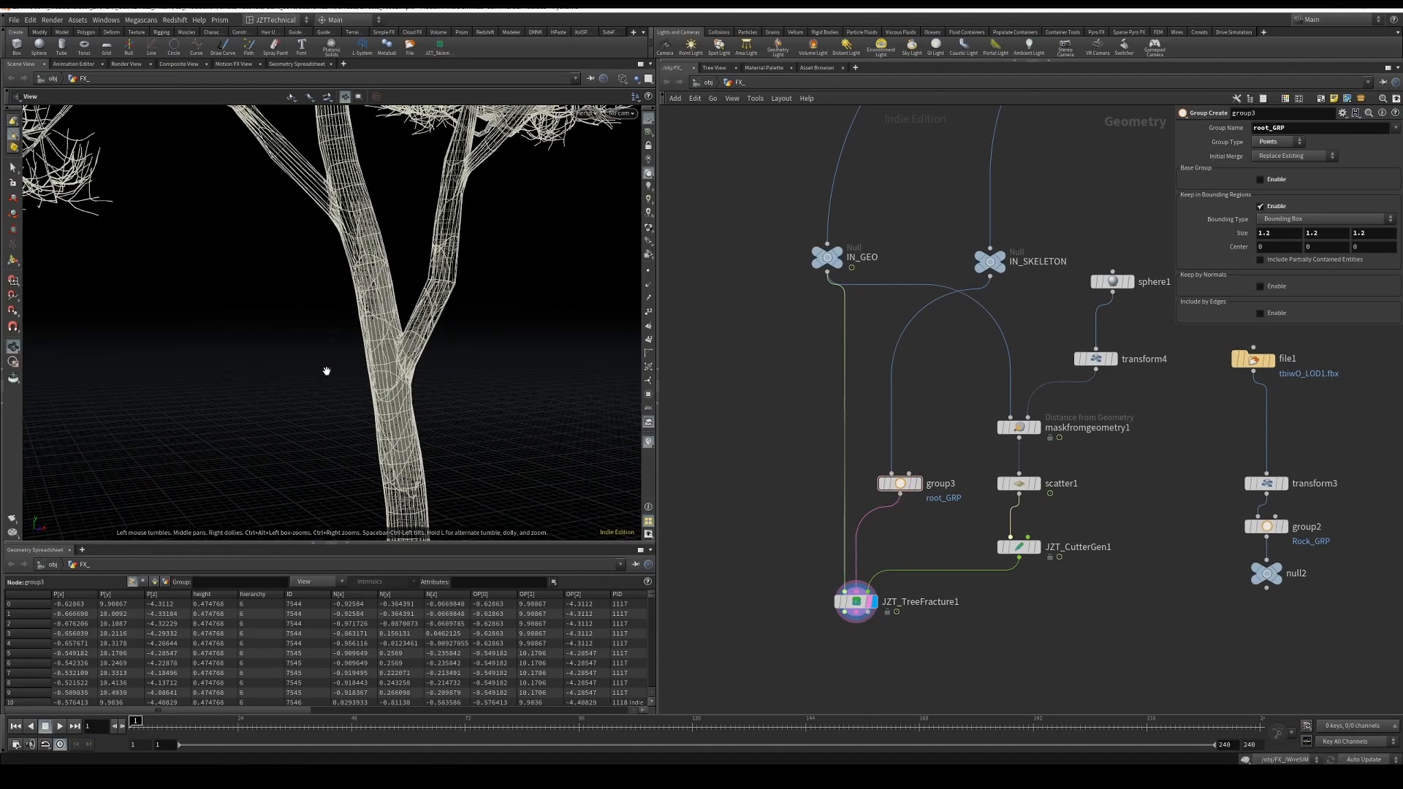
mouse_move(326, 371)
left_mouse_down("alt")
mouse_move(473, 370)
mouse_move(335, 350)
left_mouse_up("alt")
middle_click_drag(361, 366, 336, 402, "alt")
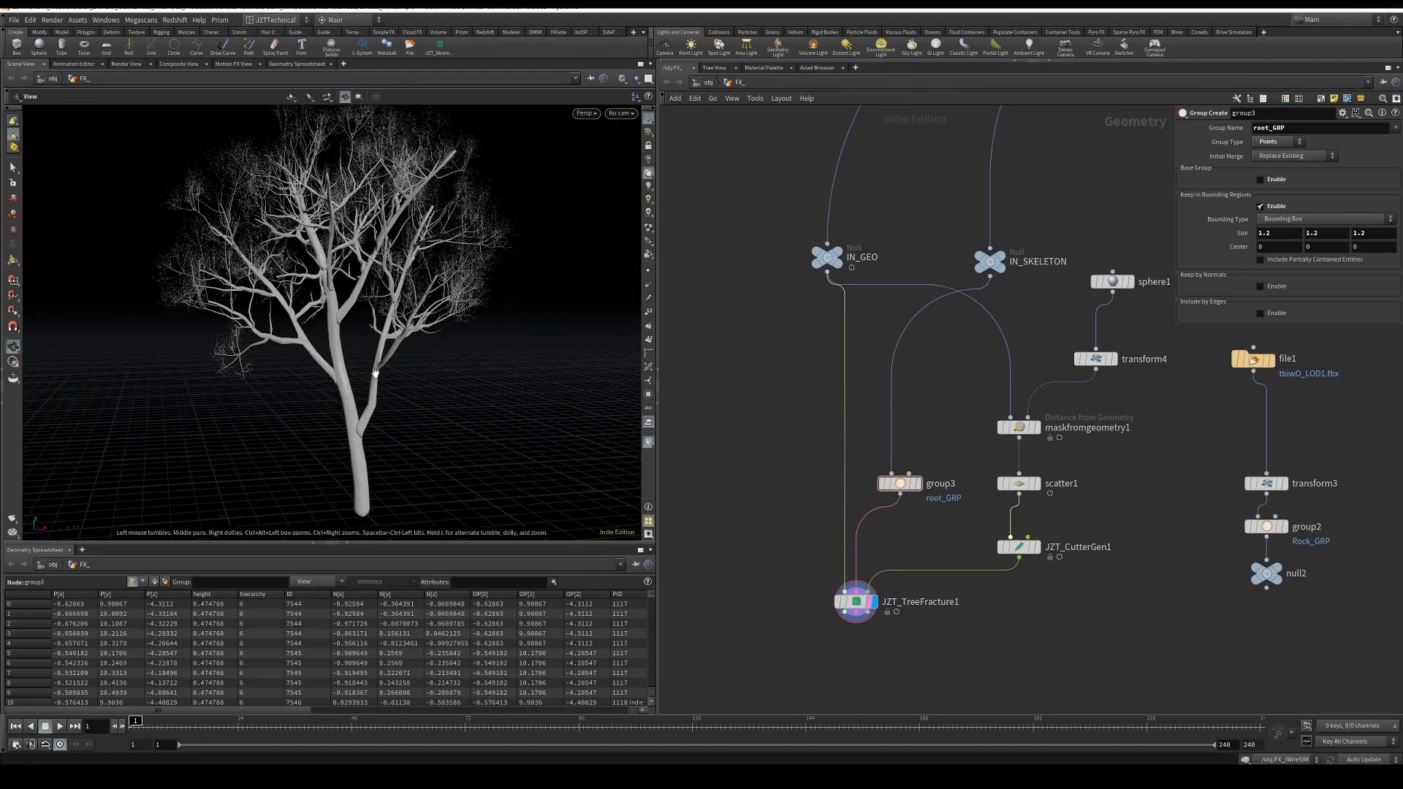
scroll(336, 401, "down", 3)
Step: Clear the Collision Ignore value of JZT_TreeFracture1 and set its inactivity INC Height to 1.5
left_click(856, 602)
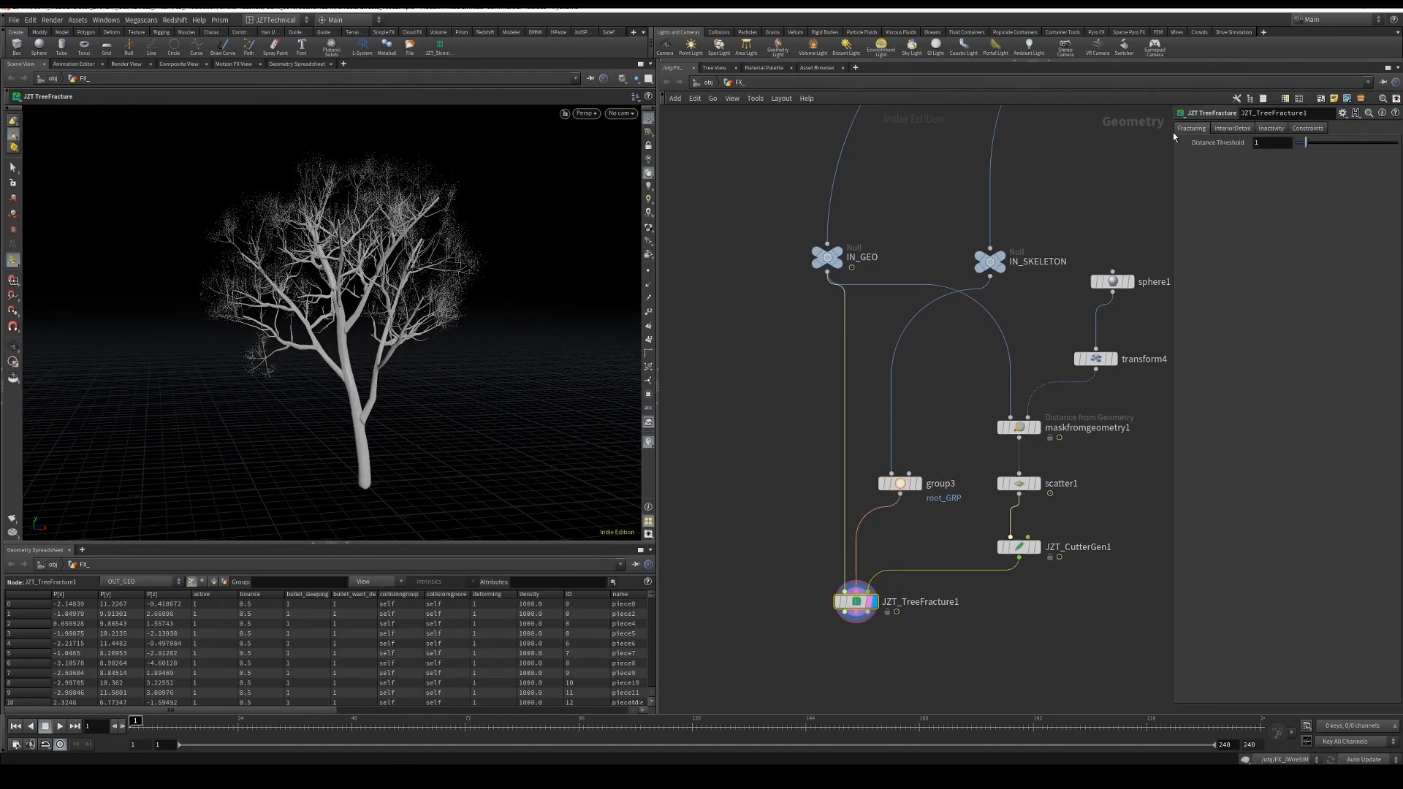
left_click(1229, 128)
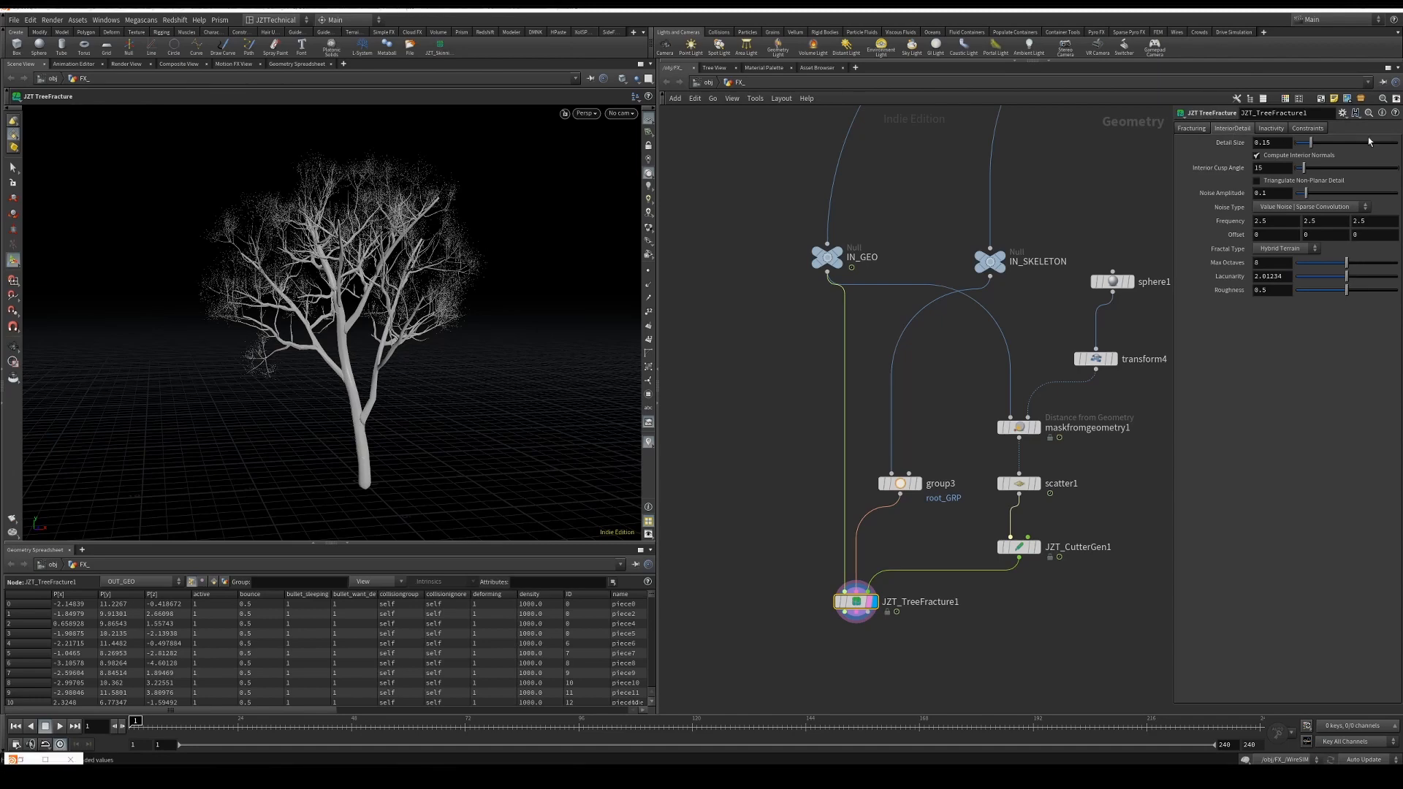
left_click(1270, 129)
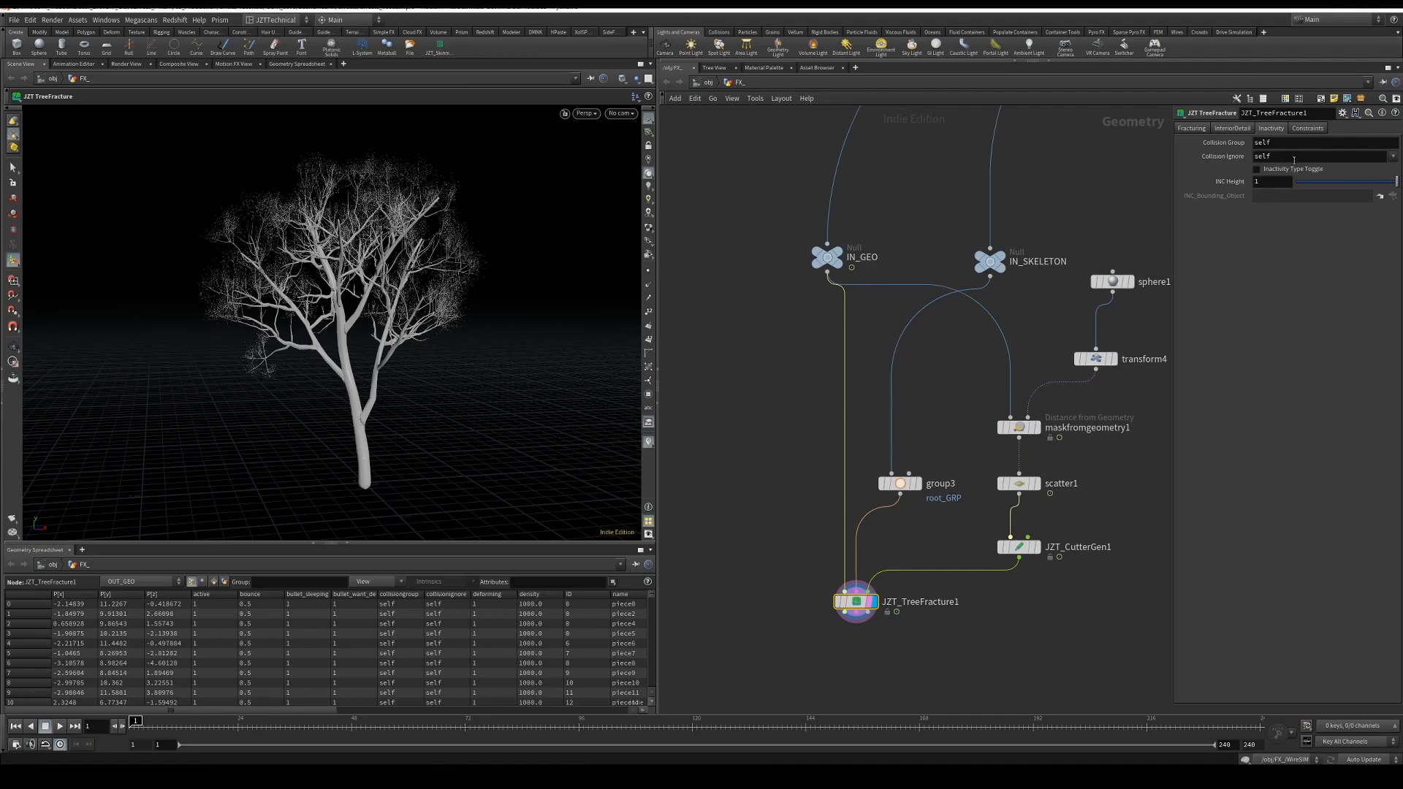
double_click(1277, 158)
key("BackSpace")
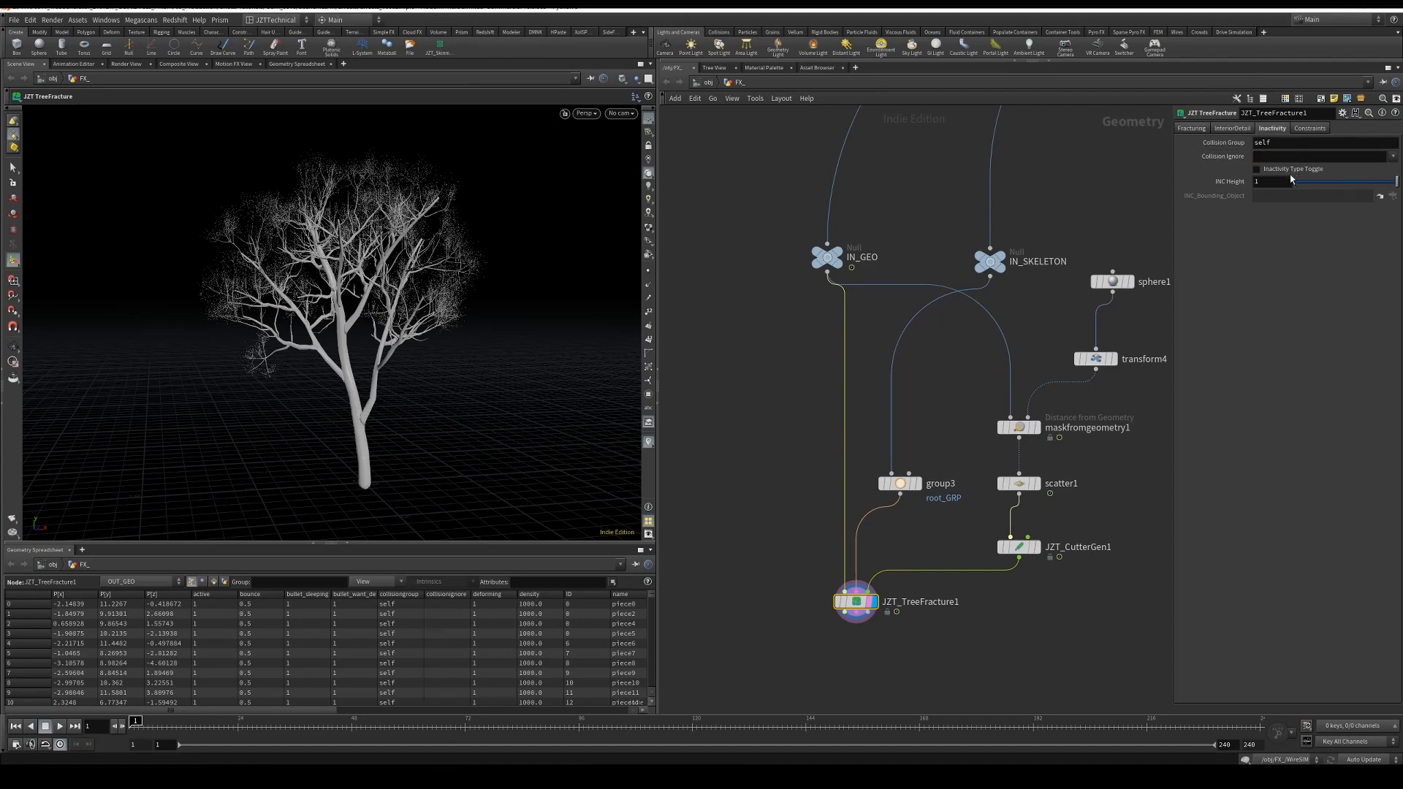
double_click(1270, 182)
type("1.5")
key("Return")
middle_click_drag(929, 646, 919, 620)
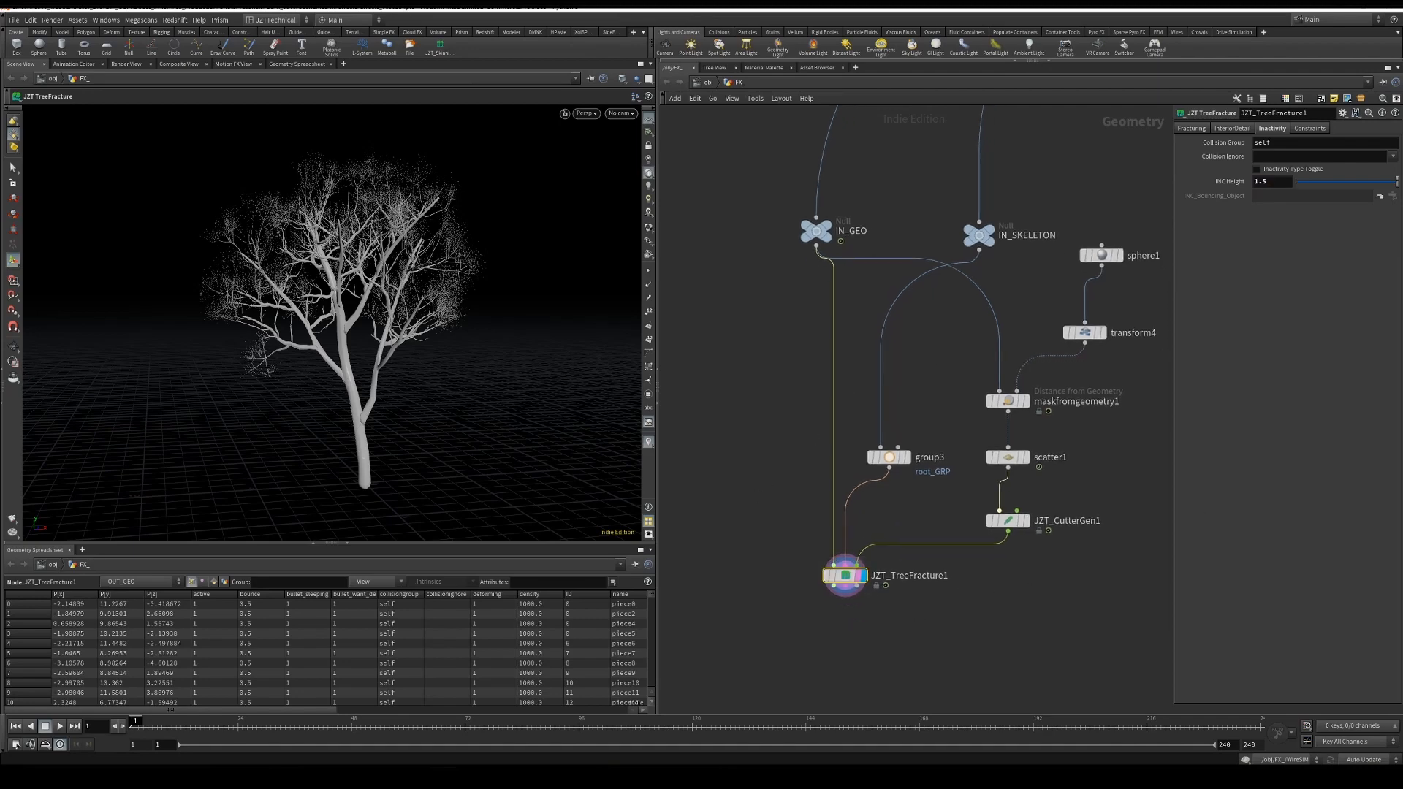
Step: Set the constraint Fracture Strength of JZT_TreeFracture1 to 1000 and its Search Radius to 0.1
left_click(1315, 129)
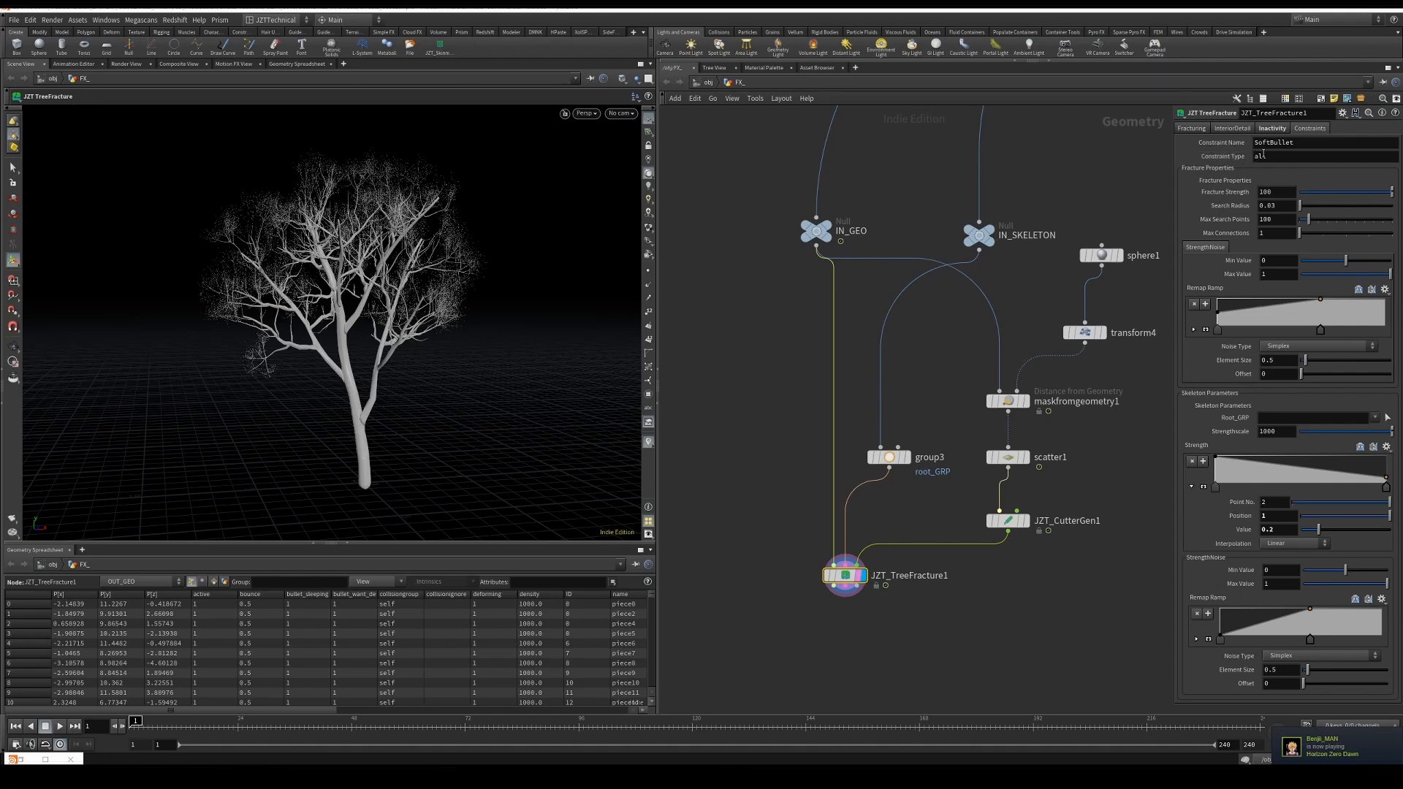
left_click(1268, 192)
type("0")
key("Return")
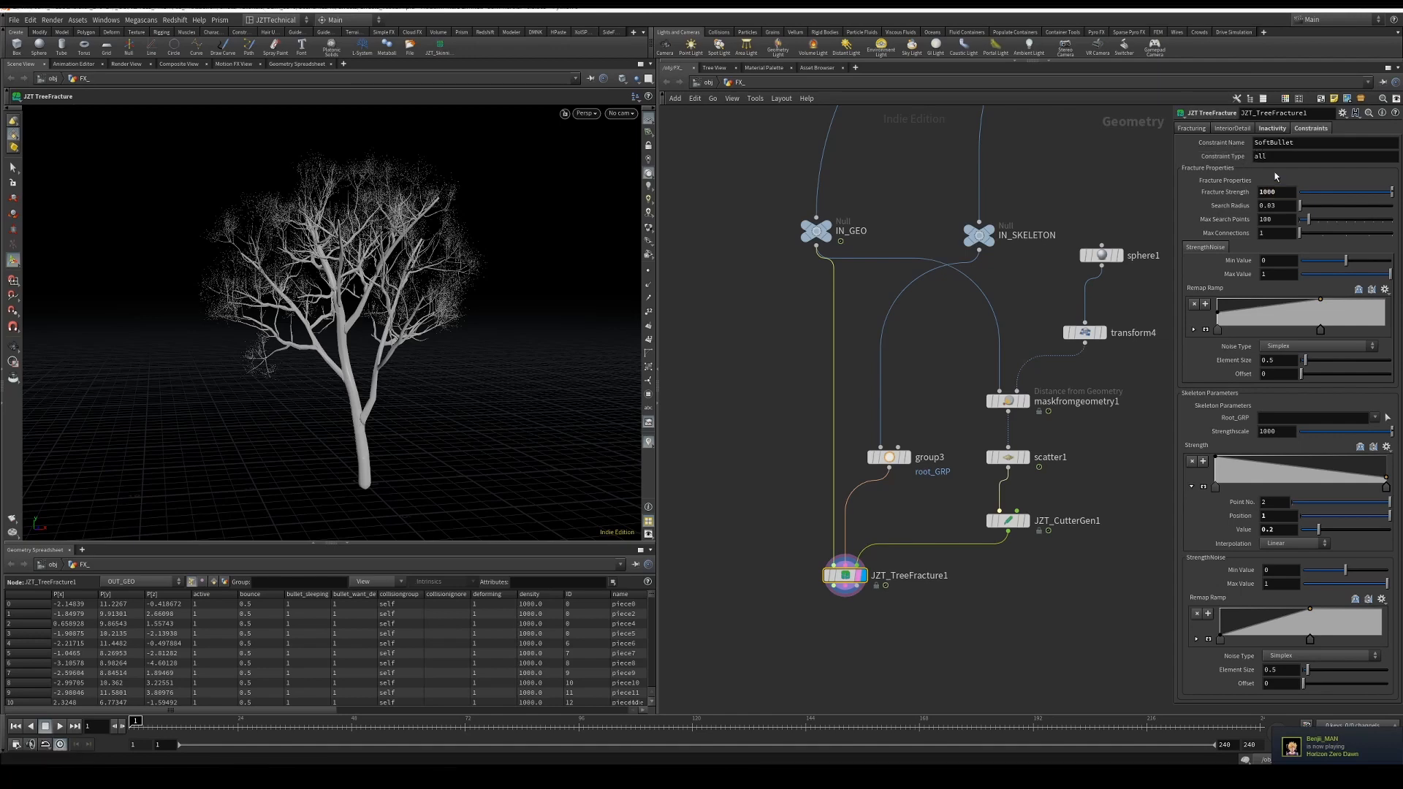
double_click(1275, 205)
type("0.1")
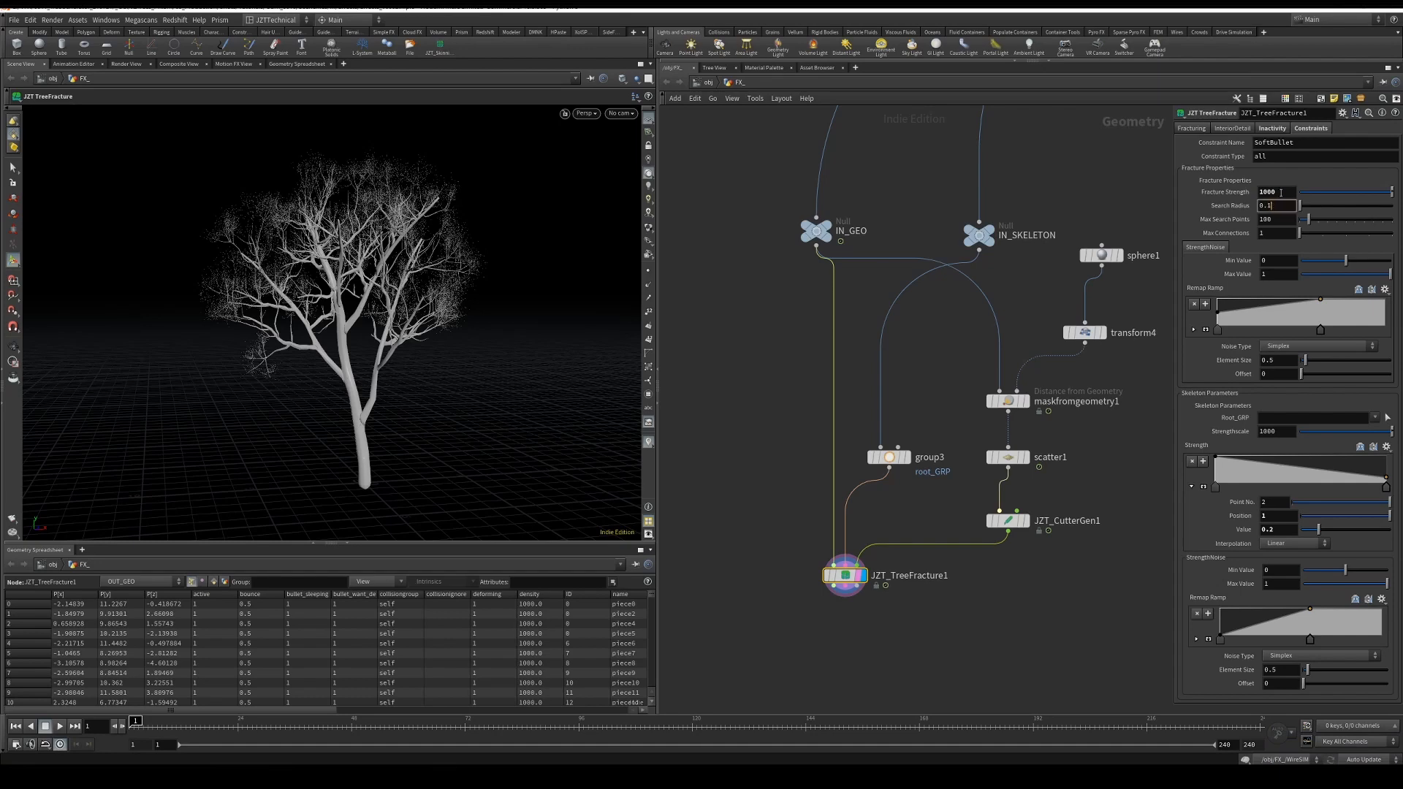
key("Return")
Step: Lower the start of the fracture strength noise ramp, shift its peak toward the end and set the noise Element Size to 0.2
left_click_drag(1216, 312, 1216, 322)
left_click_drag(1319, 329, 1368, 331)
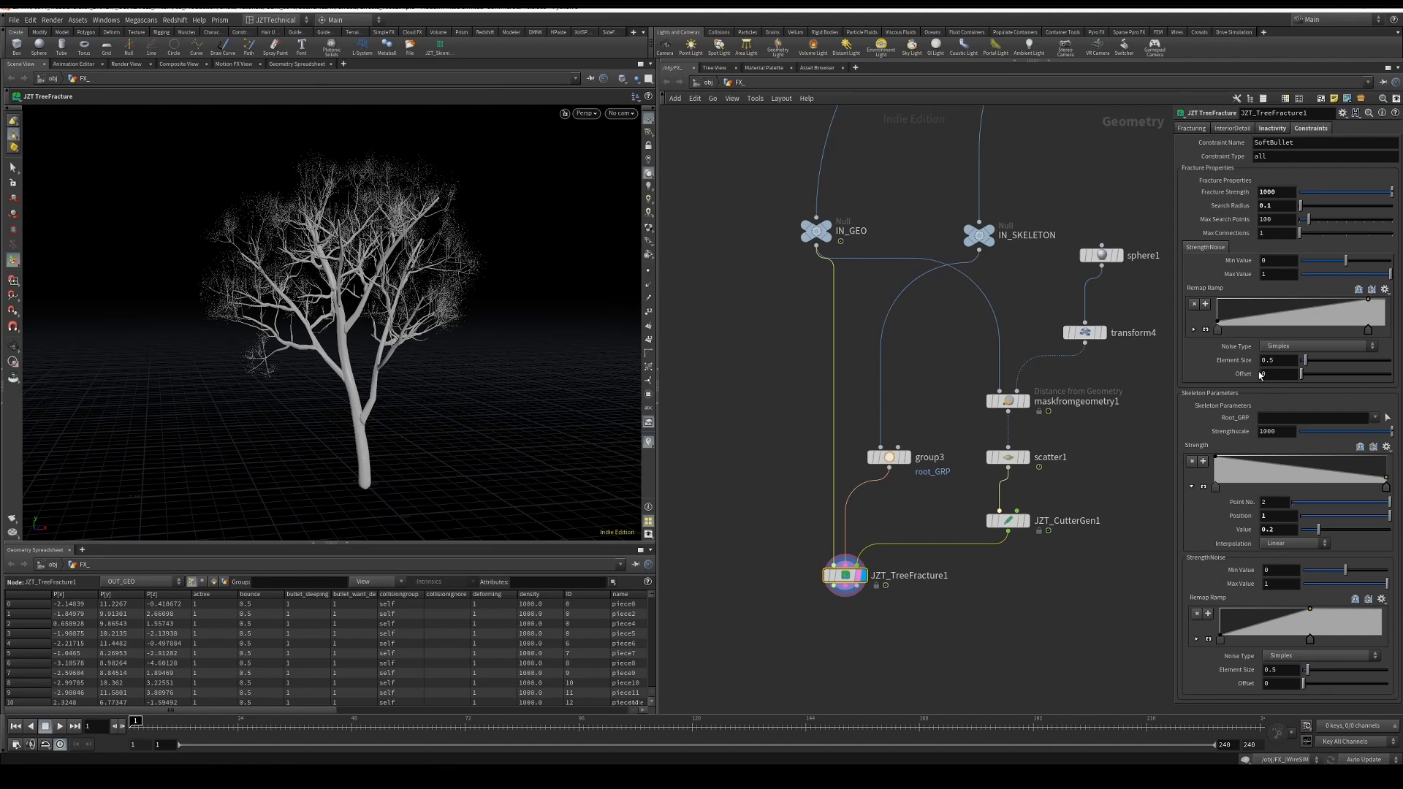
left_click_drag(1278, 361, 1176, 336)
type("0.2")
key("Return")
Step: Set the Root_GRP of JZT_TreeFracture1's skeleton parameters to root_GRP, matching the group name in group3
left_click(1315, 419)
left_click(1374, 418)
left_click(888, 457)
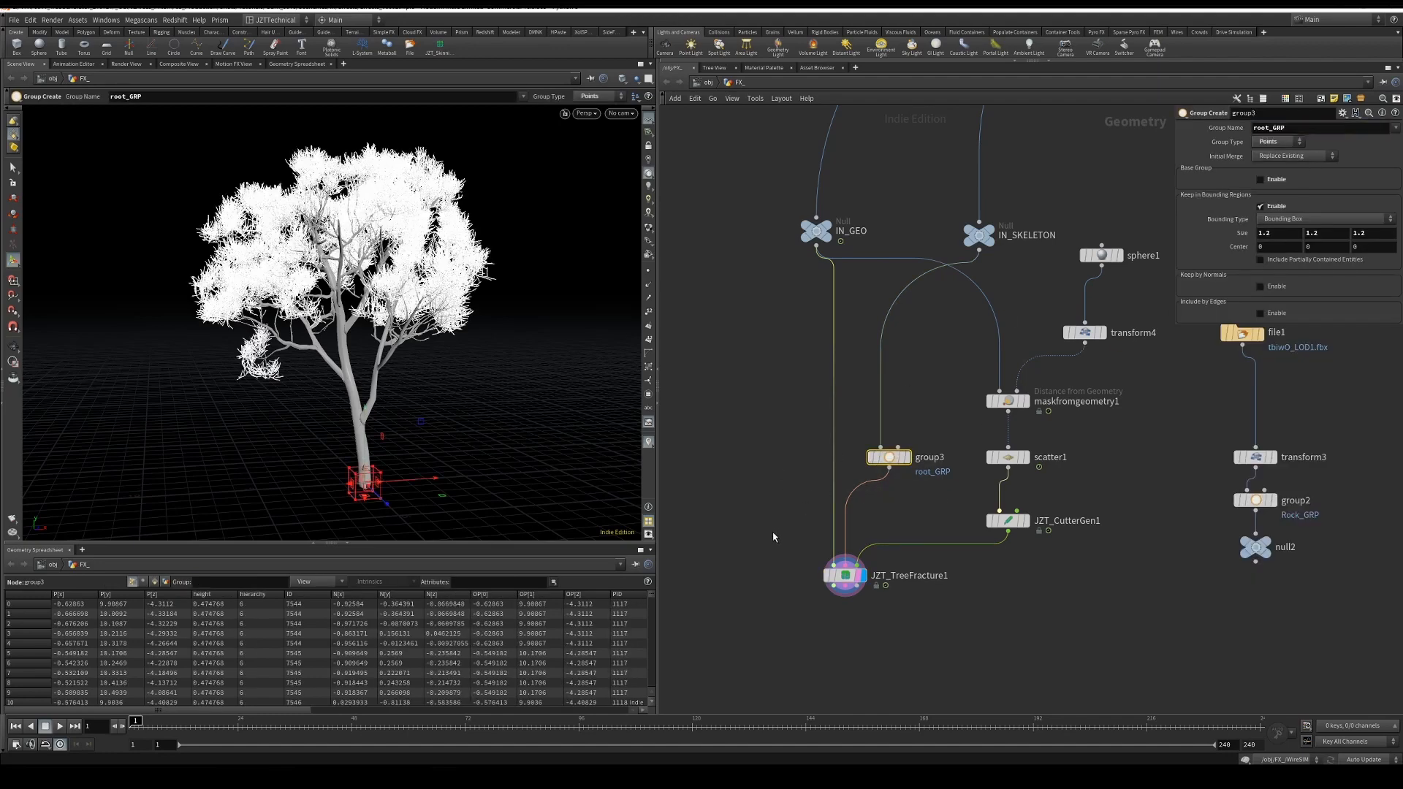
left_click(845, 574)
left_click(1301, 417)
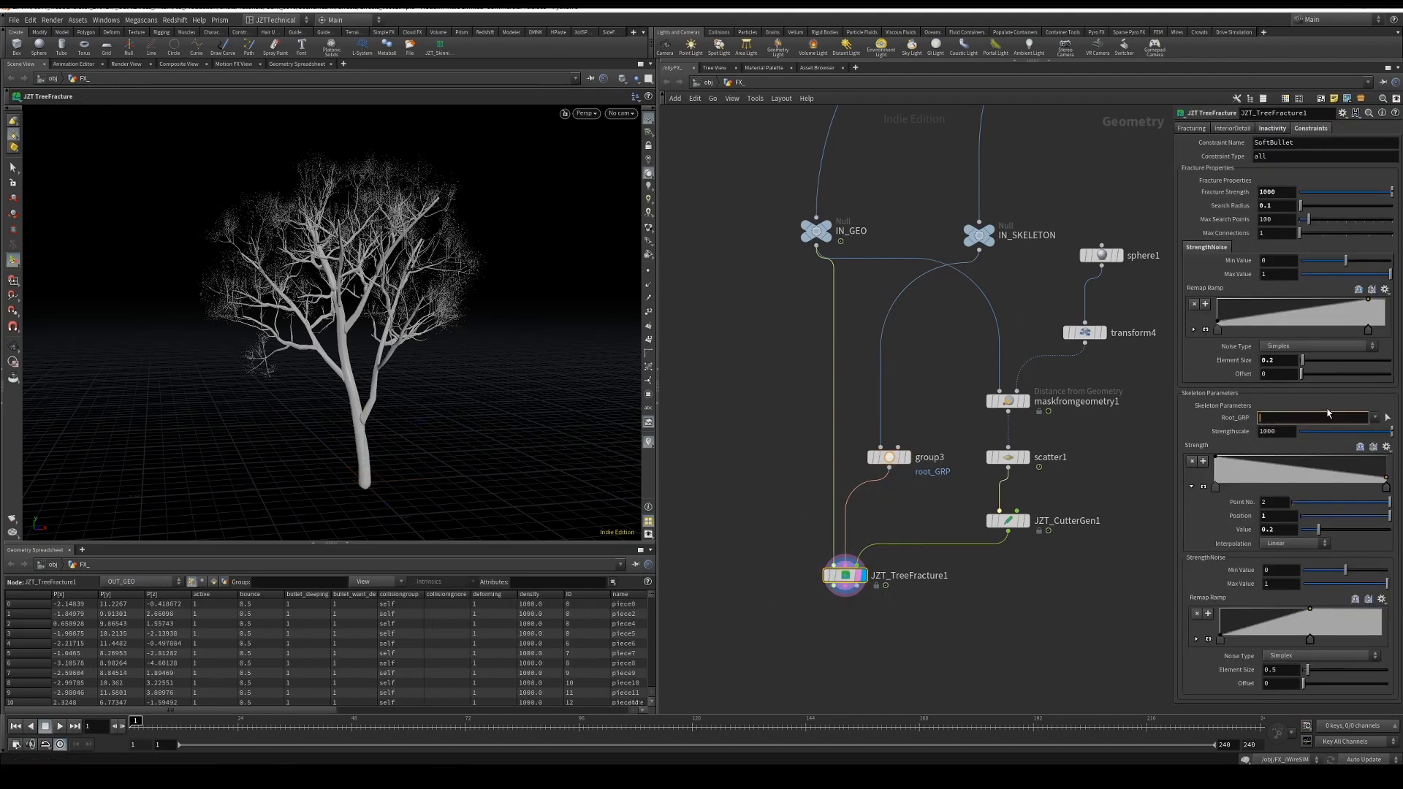
type("root_GRP")
key("Return")
middle_click_drag(792, 619, 777, 617)
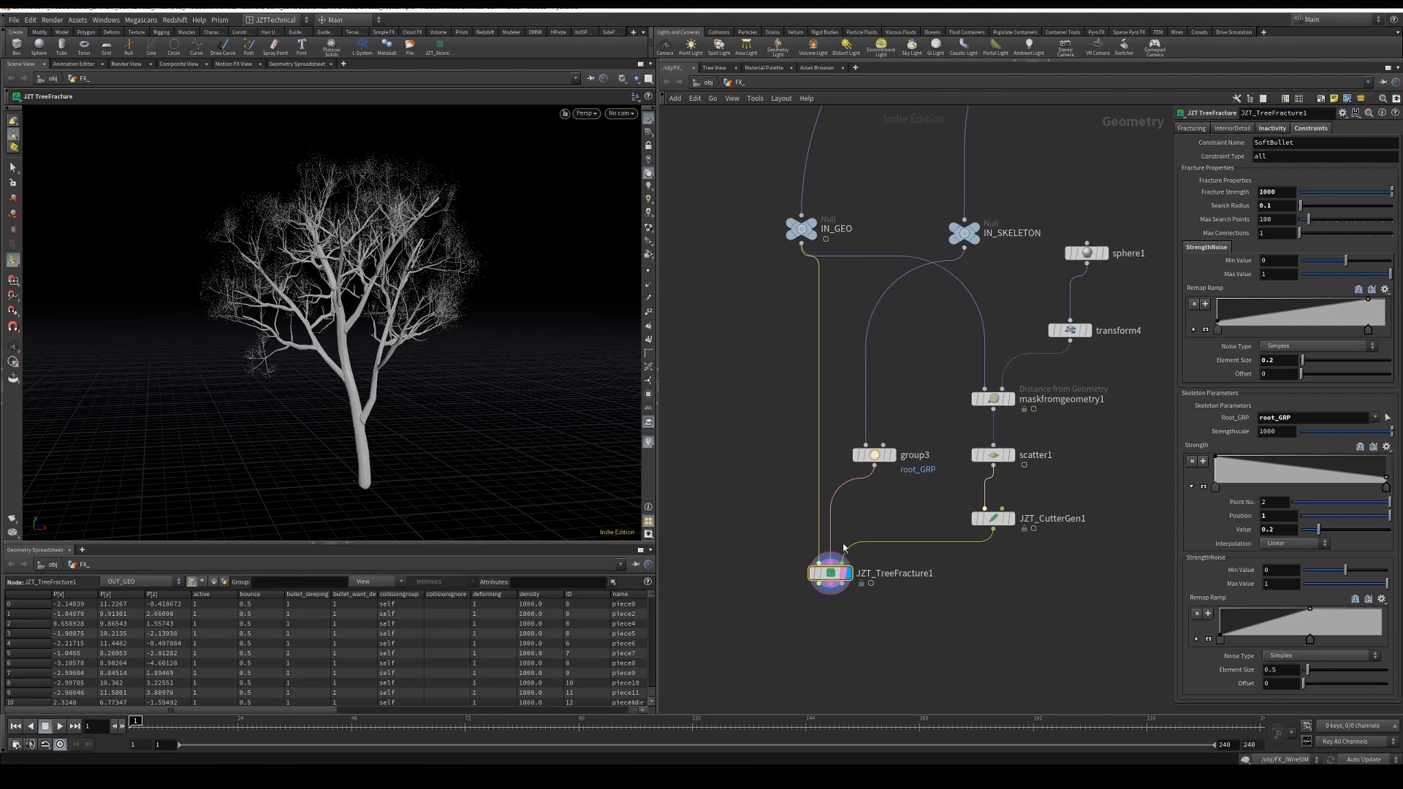
Step: Set the skeleton Strengthscale of JZT_TreeFracture1 to 1000000
middle_click_drag(1005, 656, 1023, 592)
left_click(1023, 592)
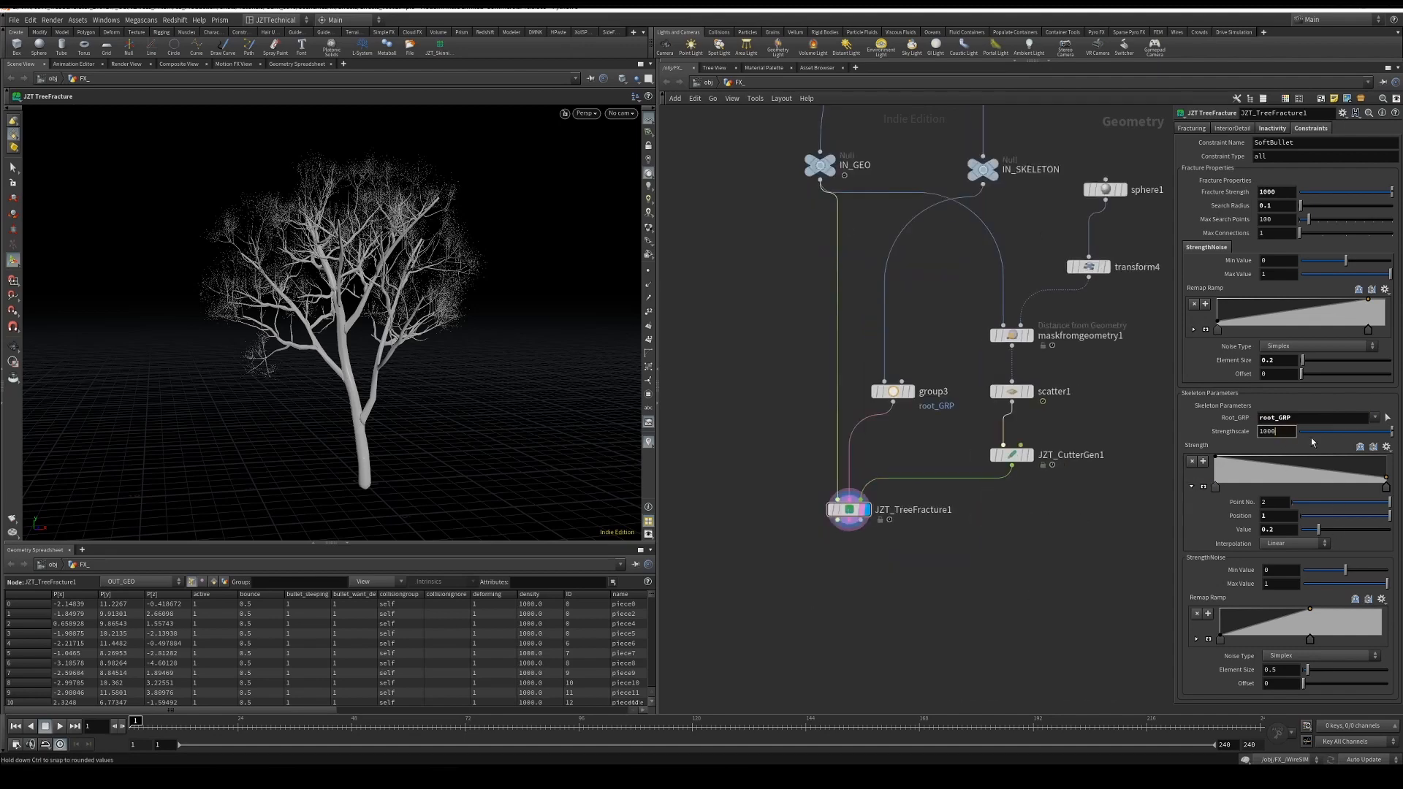
type("00")
key("Return")
Step: Shift the skeleton noise ramp's peak toward the end, raise its start, and nudge the fracture strength noise ramp's peak slightly back
left_click_drag(1311, 641, 1322, 643)
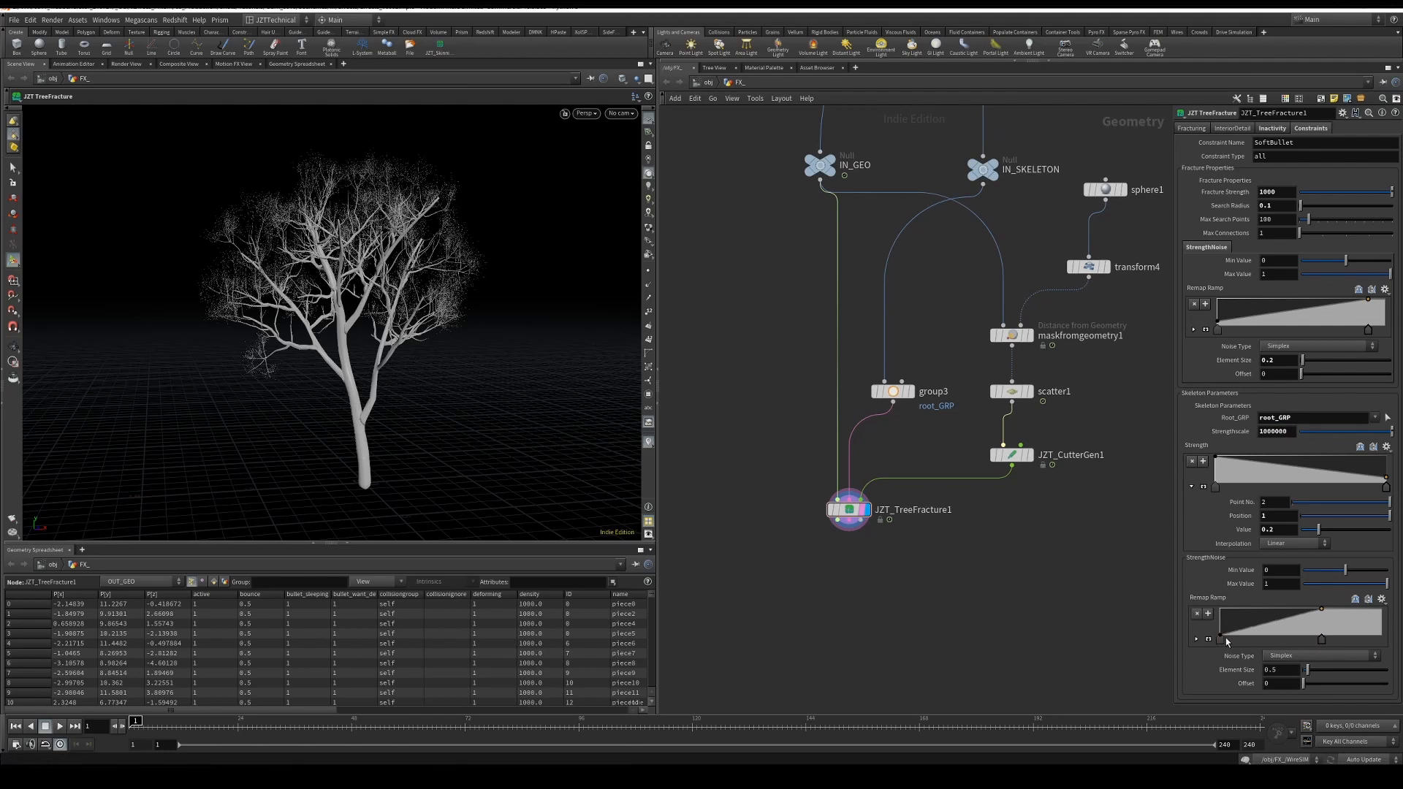
left_click_drag(1225, 635, 1225, 626)
left_click_drag(1217, 322, 1216, 315)
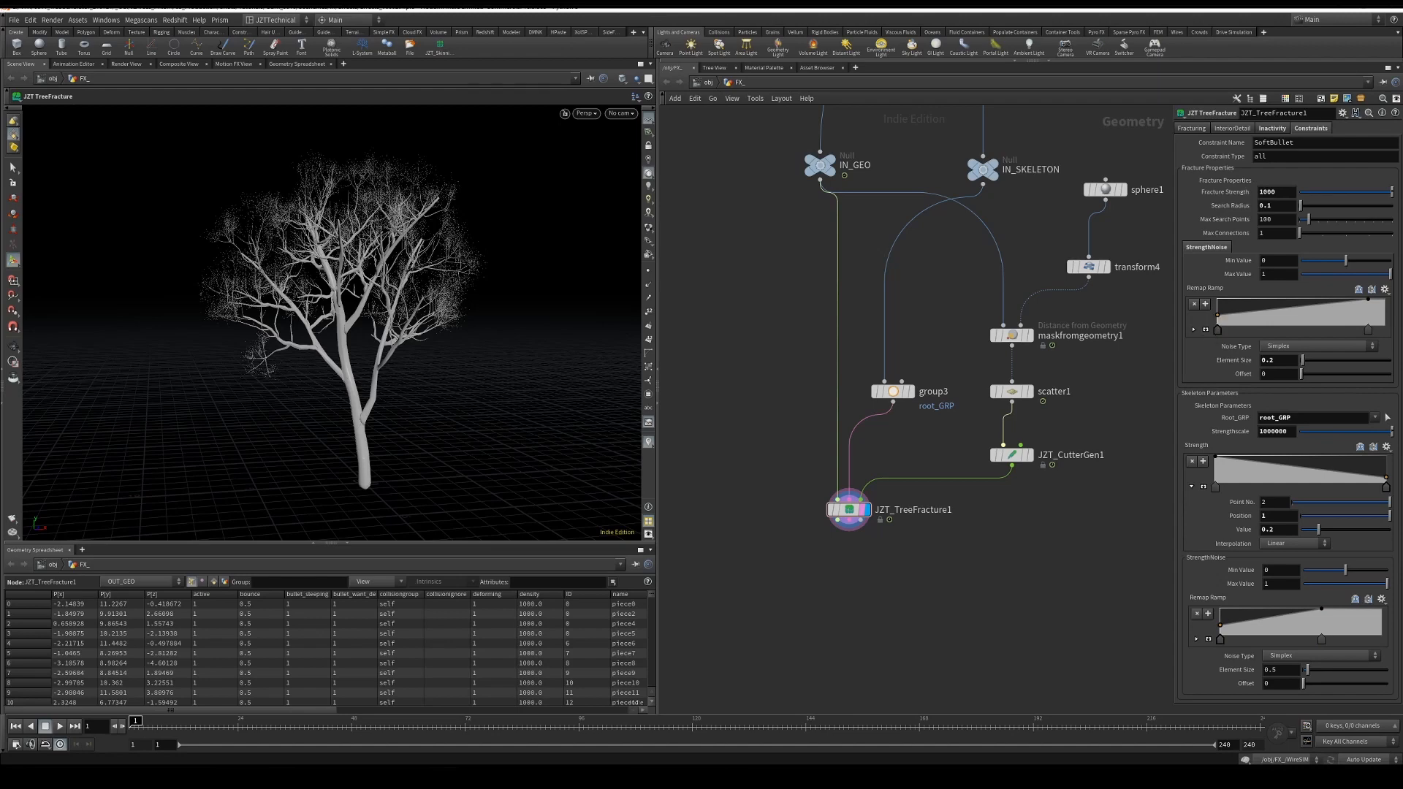
key("ctrl+z")
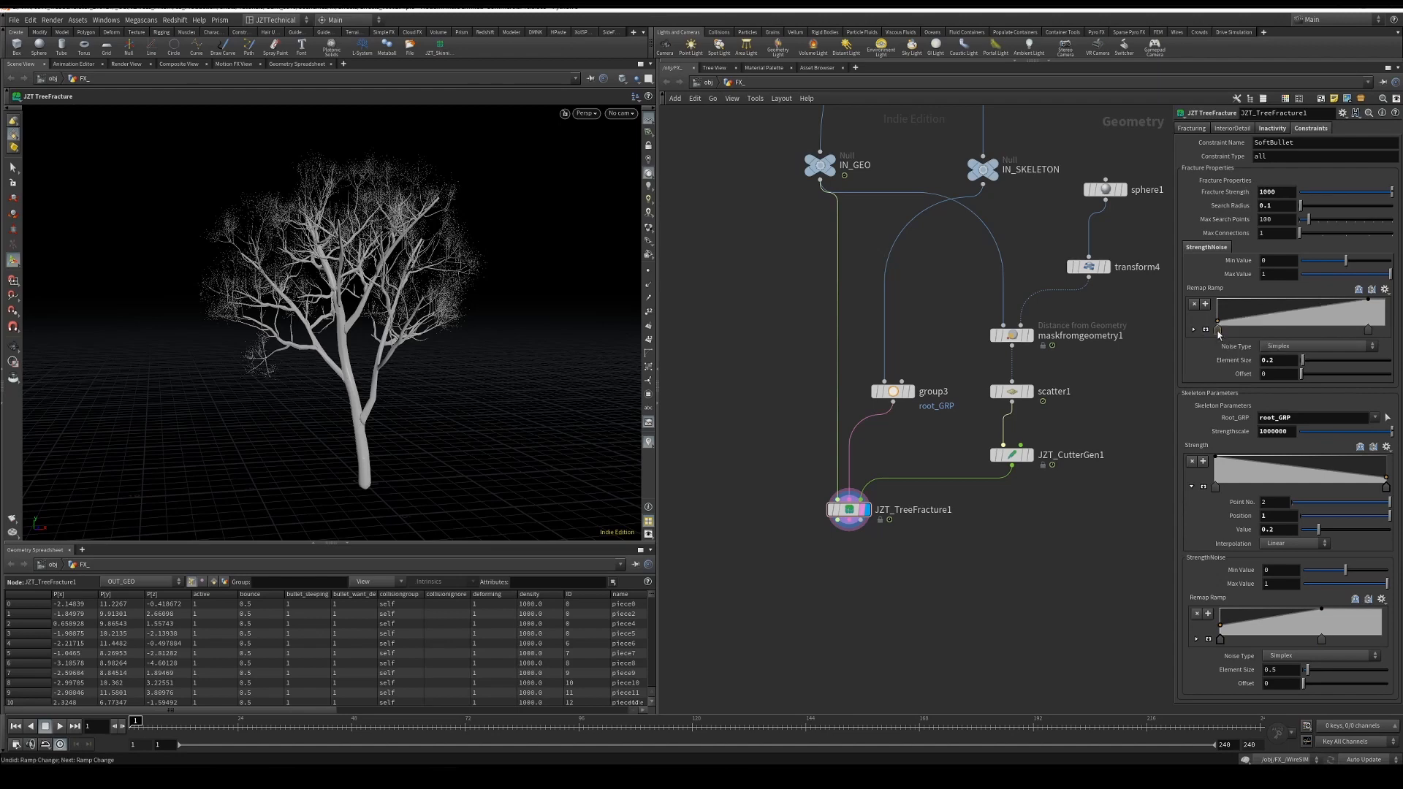
mouse_move(1368, 331)
left_mouse_down()
mouse_move(1345, 328)
mouse_move(1365, 329)
left_mouse_up()
Step: Add a Null below JZT_TreeFracture1 and connect it to the fracture node's constraint output
middle_click_drag(1109, 596, 1109, 566)
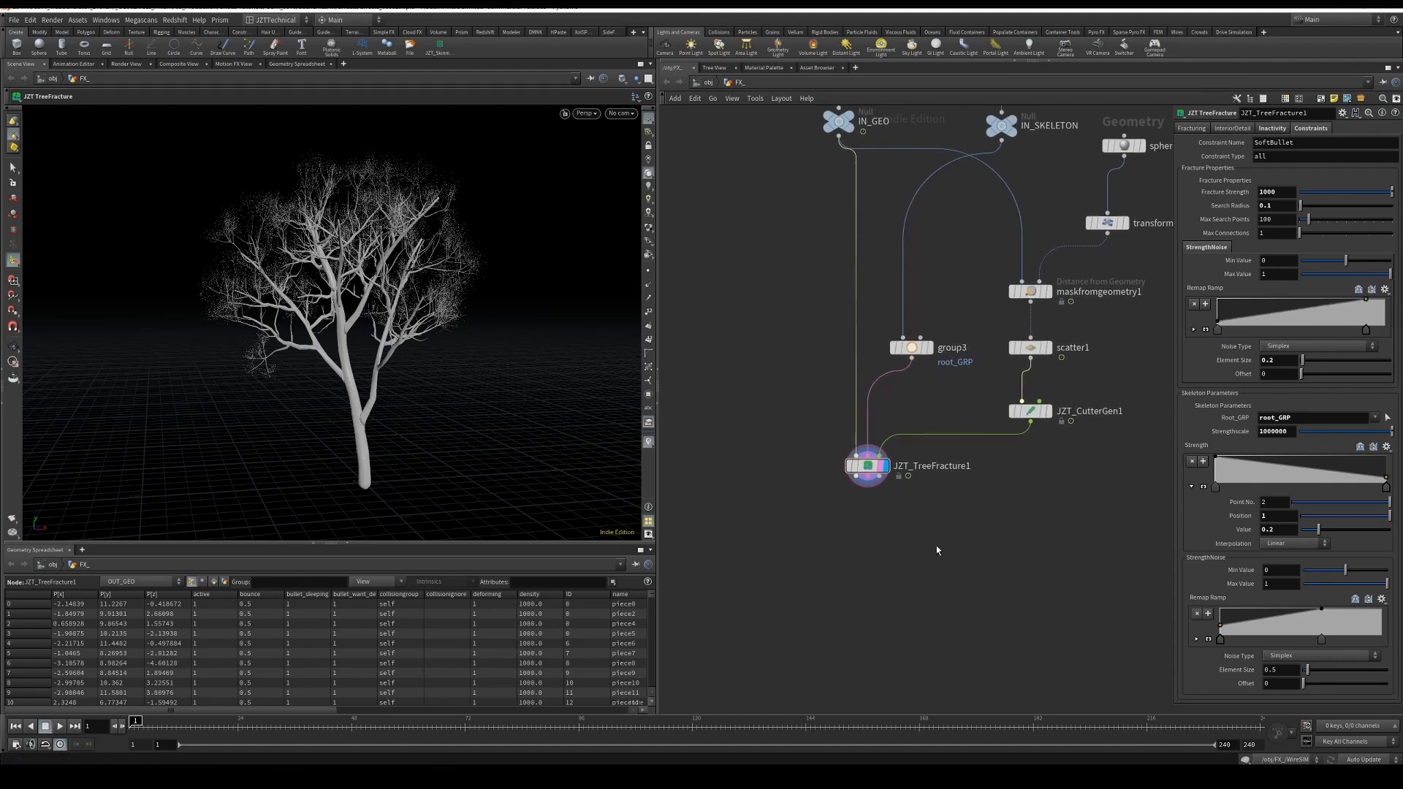
scroll(870, 548, "down", 3)
key("Tab")
type("null")
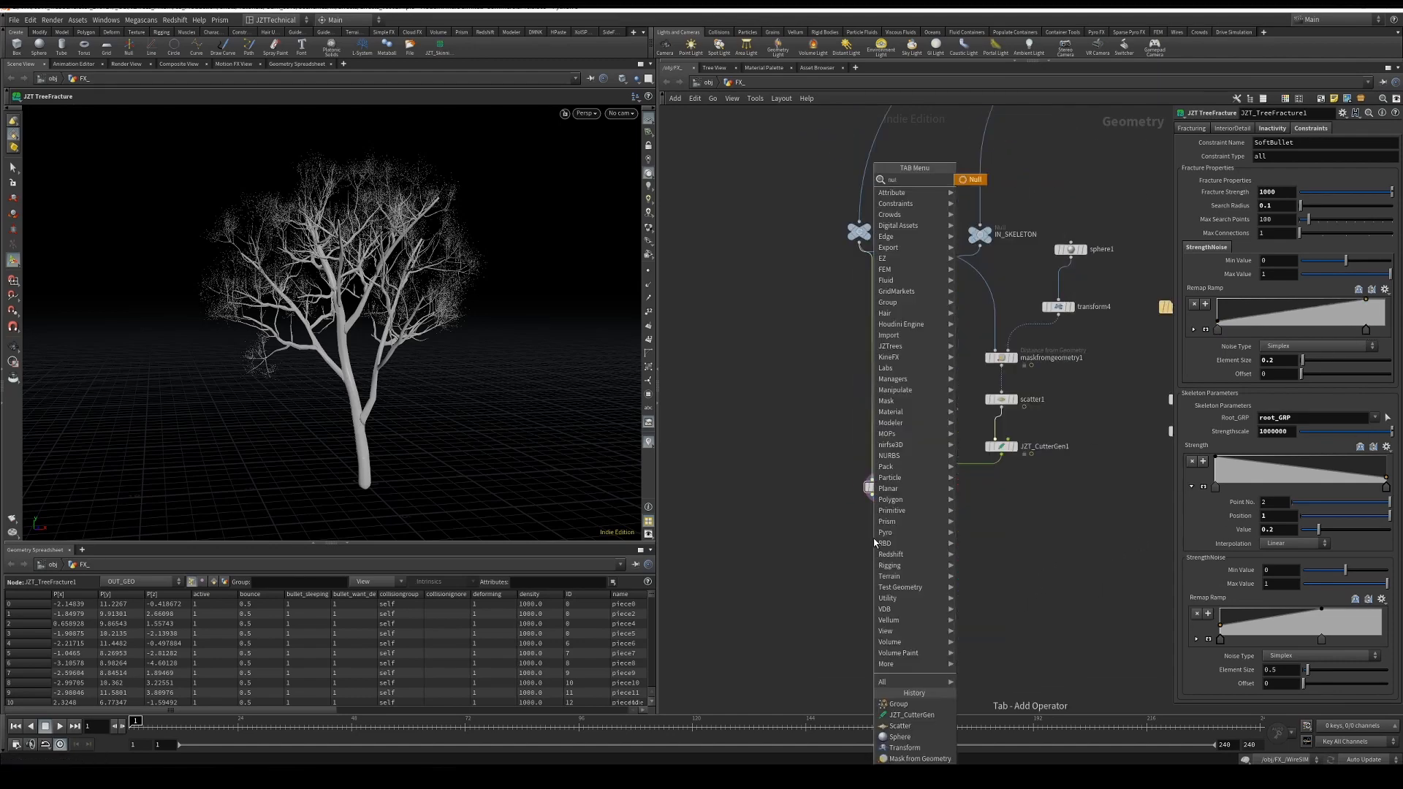
key("Return")
scroll(852, 542, "up", 3)
left_click(868, 558)
left_click(873, 547)
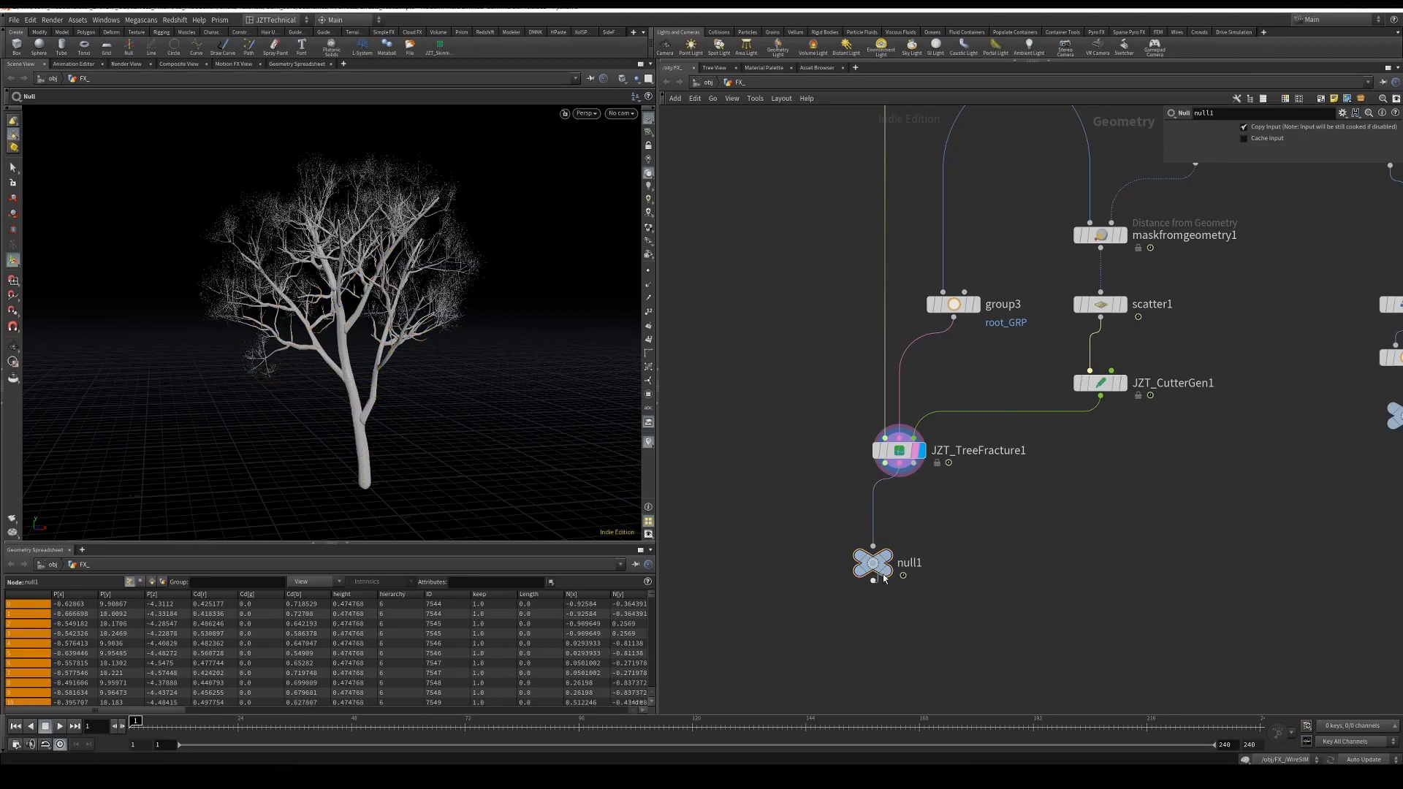
Step: Display the null on the constraint output and examine the constraint lines around the trunk and branches
left_click(873, 581)
key("Escape")
left_click(903, 533)
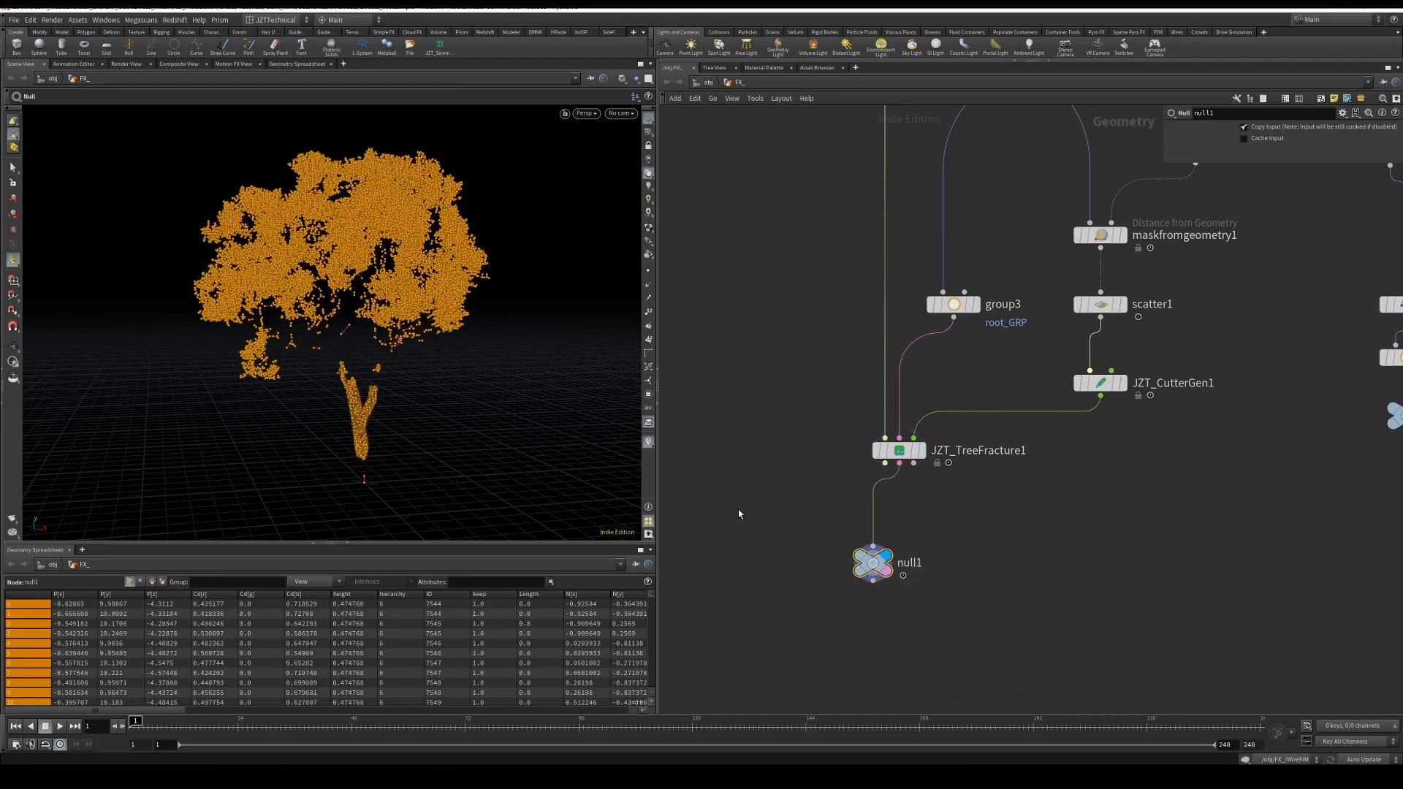
left_click(402, 382)
key("Escape")
left_click_drag(351, 350, 318, 353)
right_click_drag(319, 354, 512, 330, "alt")
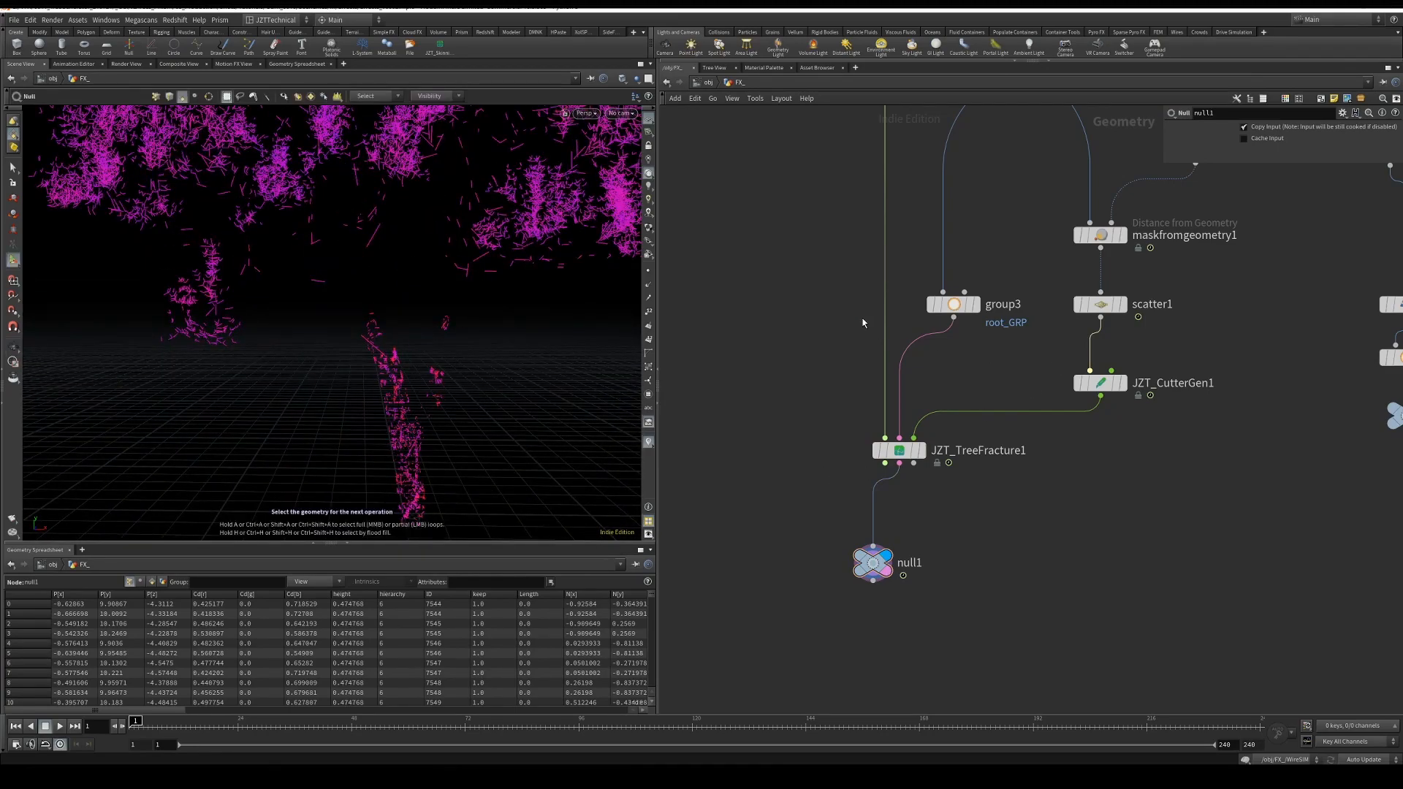
Step: Template IN_GEO as a wireframe overlay and examine how the constraint lines sit at the branch joints
middle_click_drag(862, 323, 870, 503)
left_click(897, 226)
right_click_drag(453, 316, 582, 219, "alt")
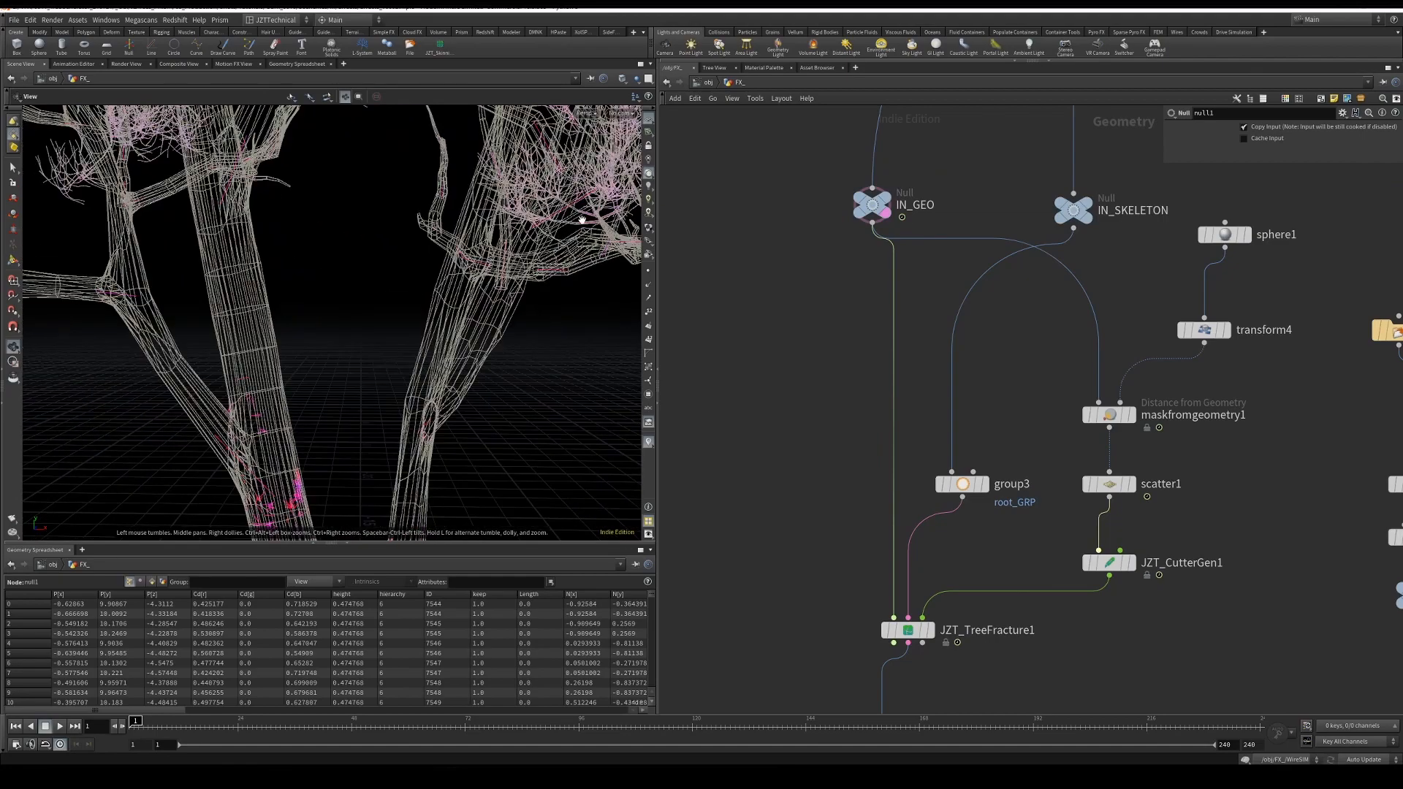
left_click_drag(582, 219, 495, 287, "alt")
right_click_drag(494, 288, 510, 266, "alt")
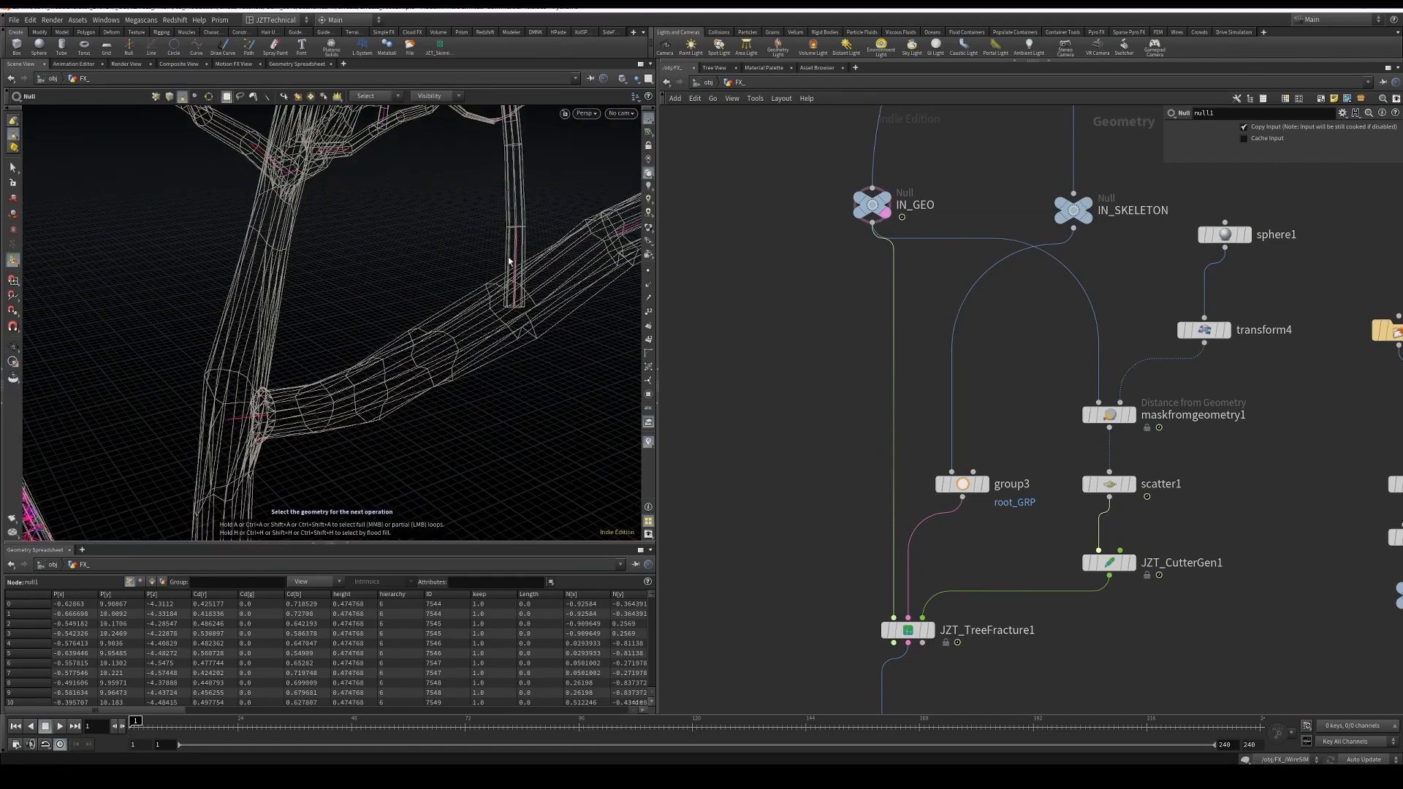
right_click_drag(360, 370, 417, 372, "alt")
left_click_drag(416, 372, 316, 394, "alt")
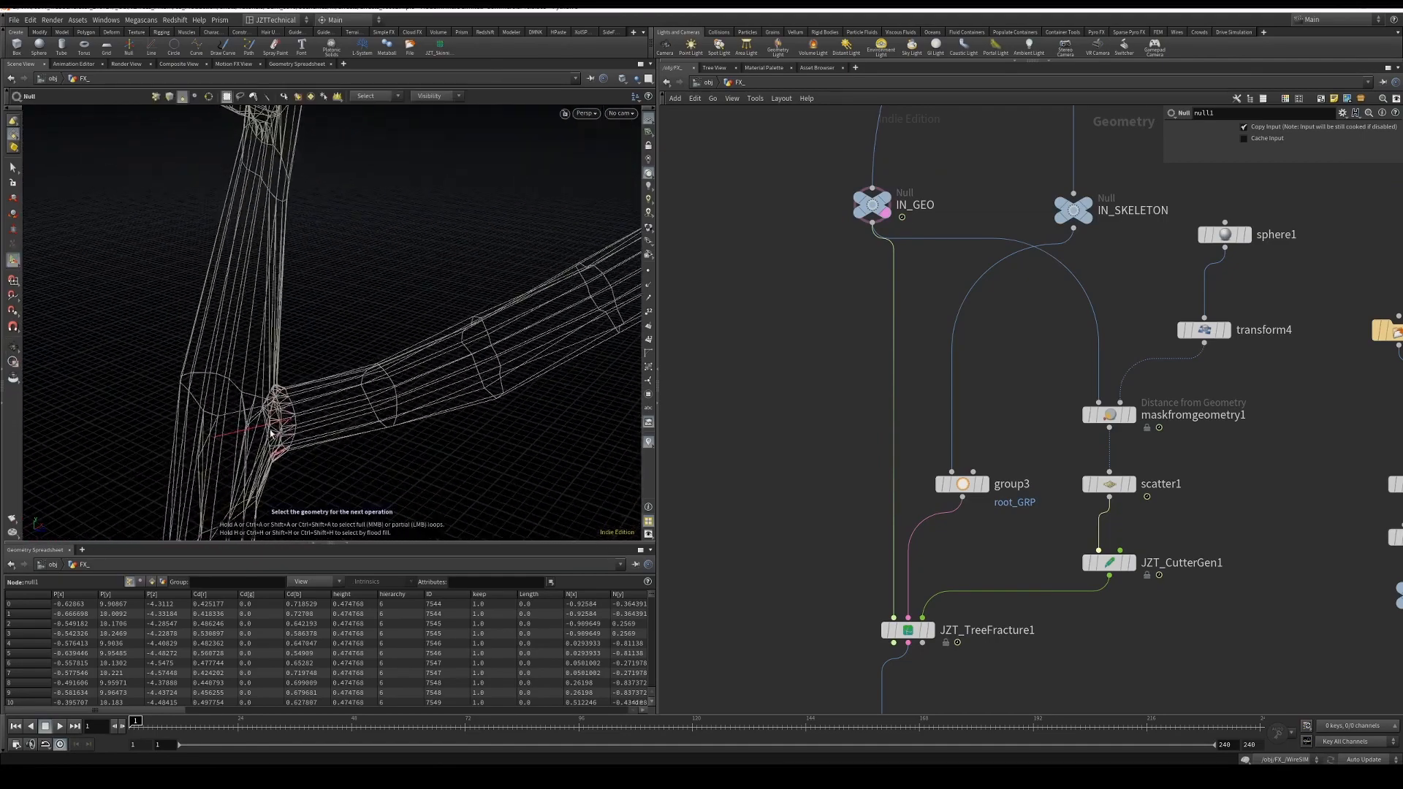
right_click_drag(335, 385, 282, 429, "alt")
mouse_move(318, 333)
left_mouse_down("alt")
mouse_move(446, 319)
mouse_move(314, 398)
mouse_move(292, 395)
left_mouse_up("alt")
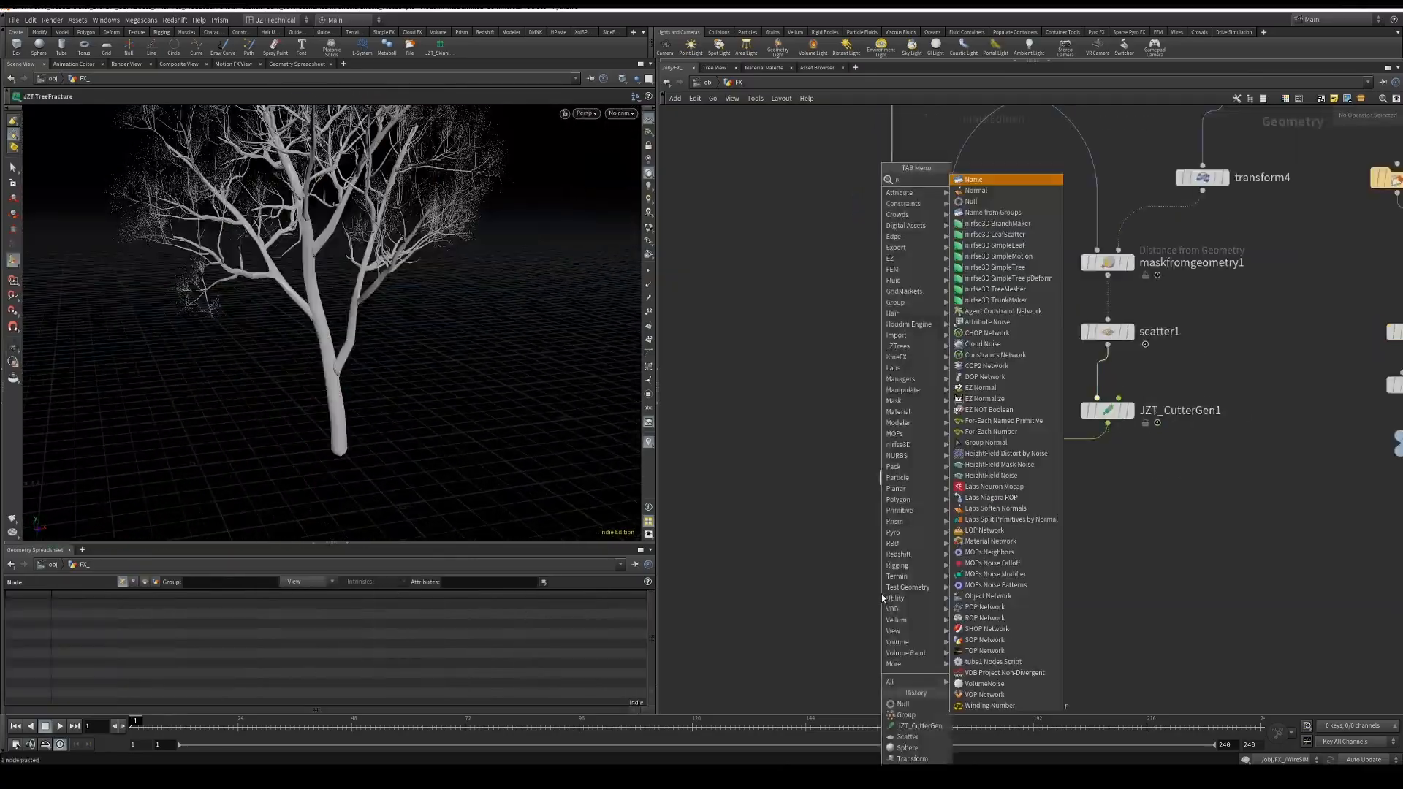
Step: Add a Null on the constraint output of JZT_TreeFracture1 and name it OUT_CON
key("Escape")
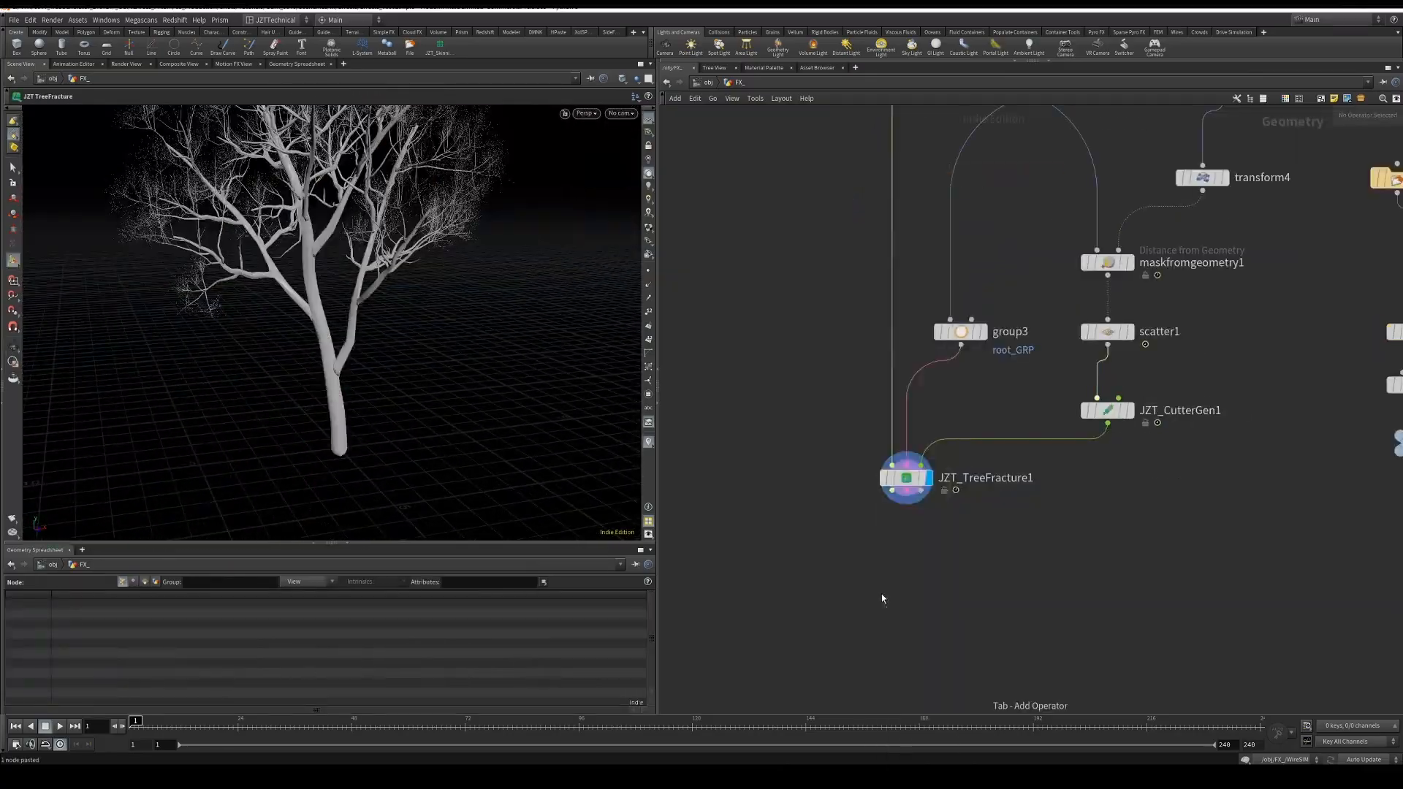
left_click(926, 599)
key("F2")
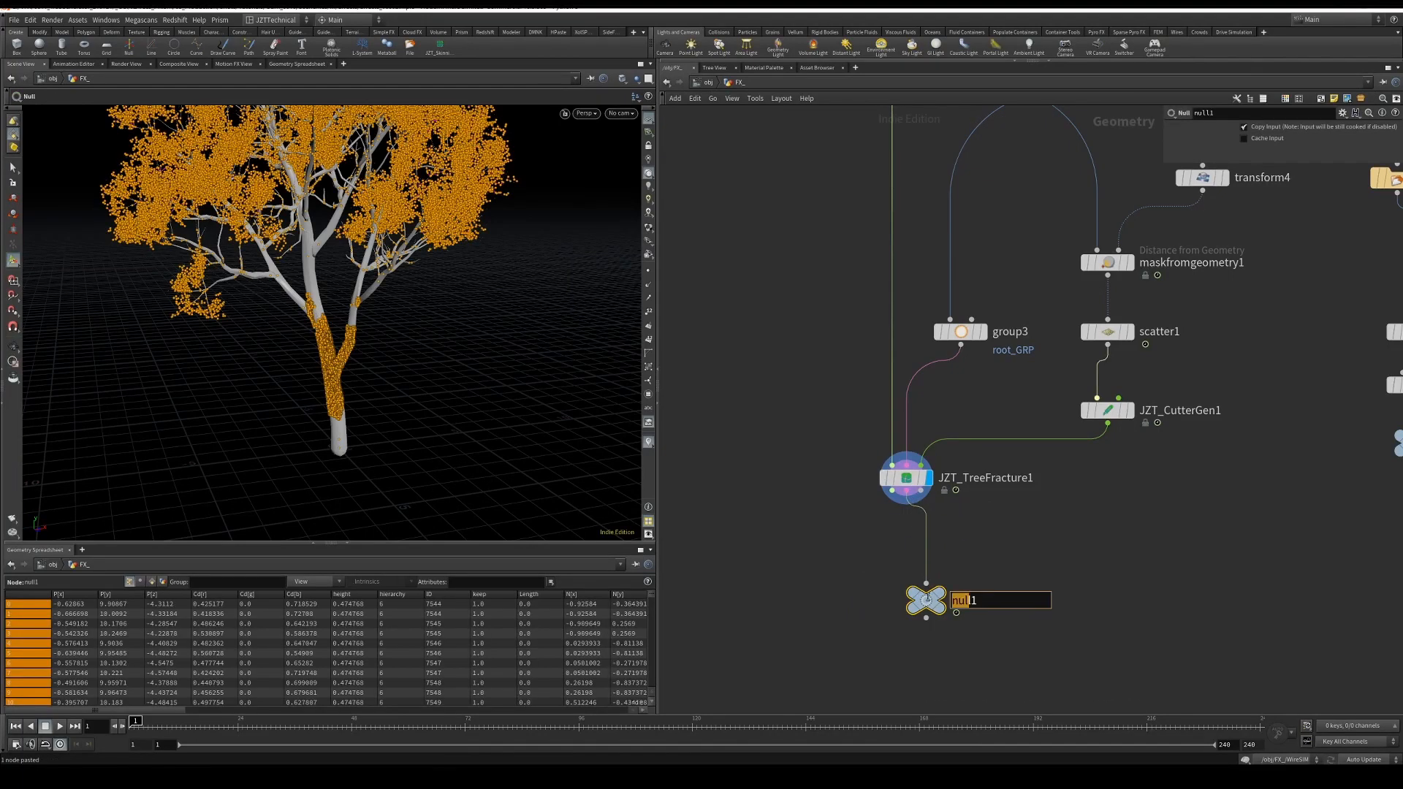
key("BackSpace")
type("OUT_CON")
key("Return")
Step: Duplicate OUT_CON beside the original, connect the copy to JZT_TreeFracture1's geometry output, and rename it OUT_GEOM
left_click_drag(826, 587, 967, 651)
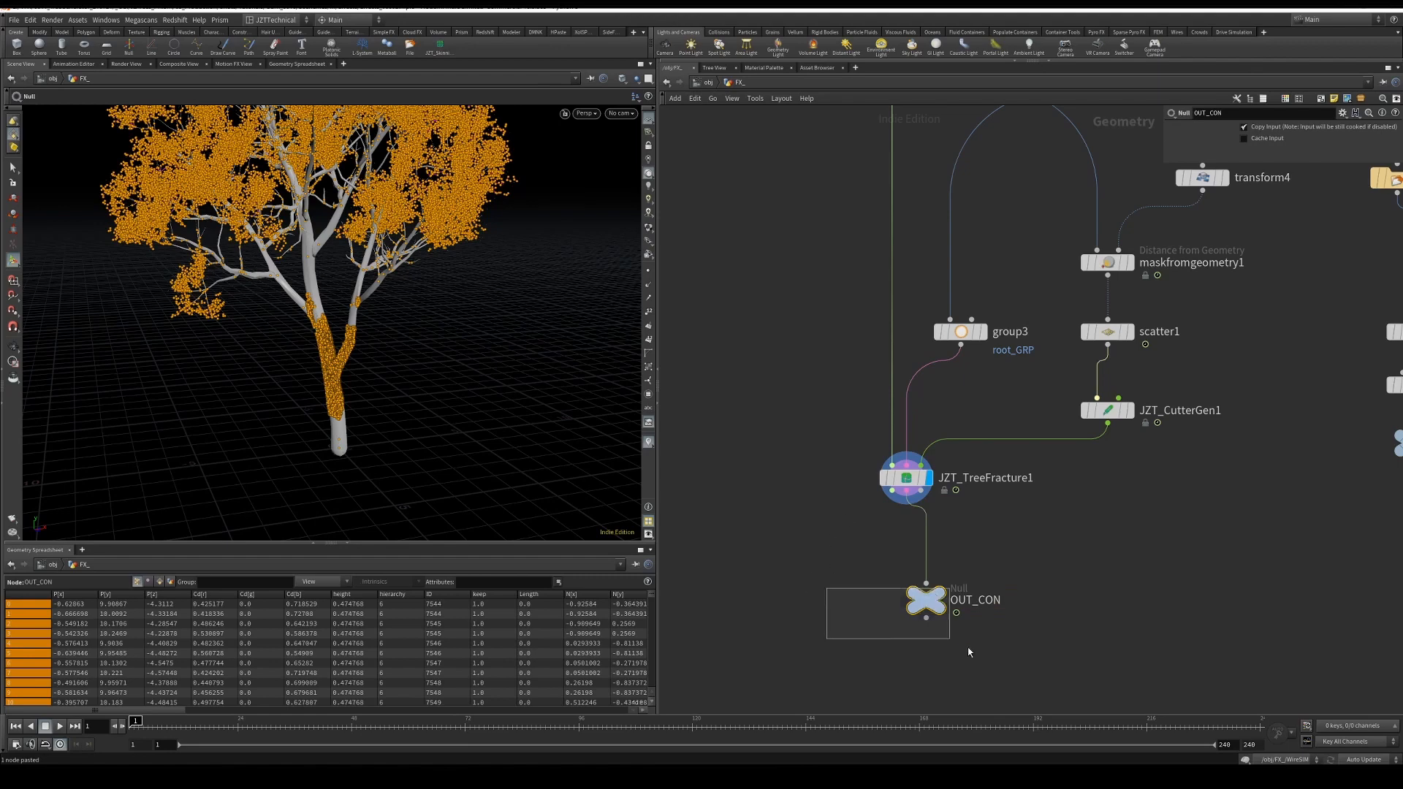
left_click_drag(927, 601, 835, 600, "alt")
left_click(836, 586)
left_click(891, 490)
left_click(869, 600)
type("_GEOM")
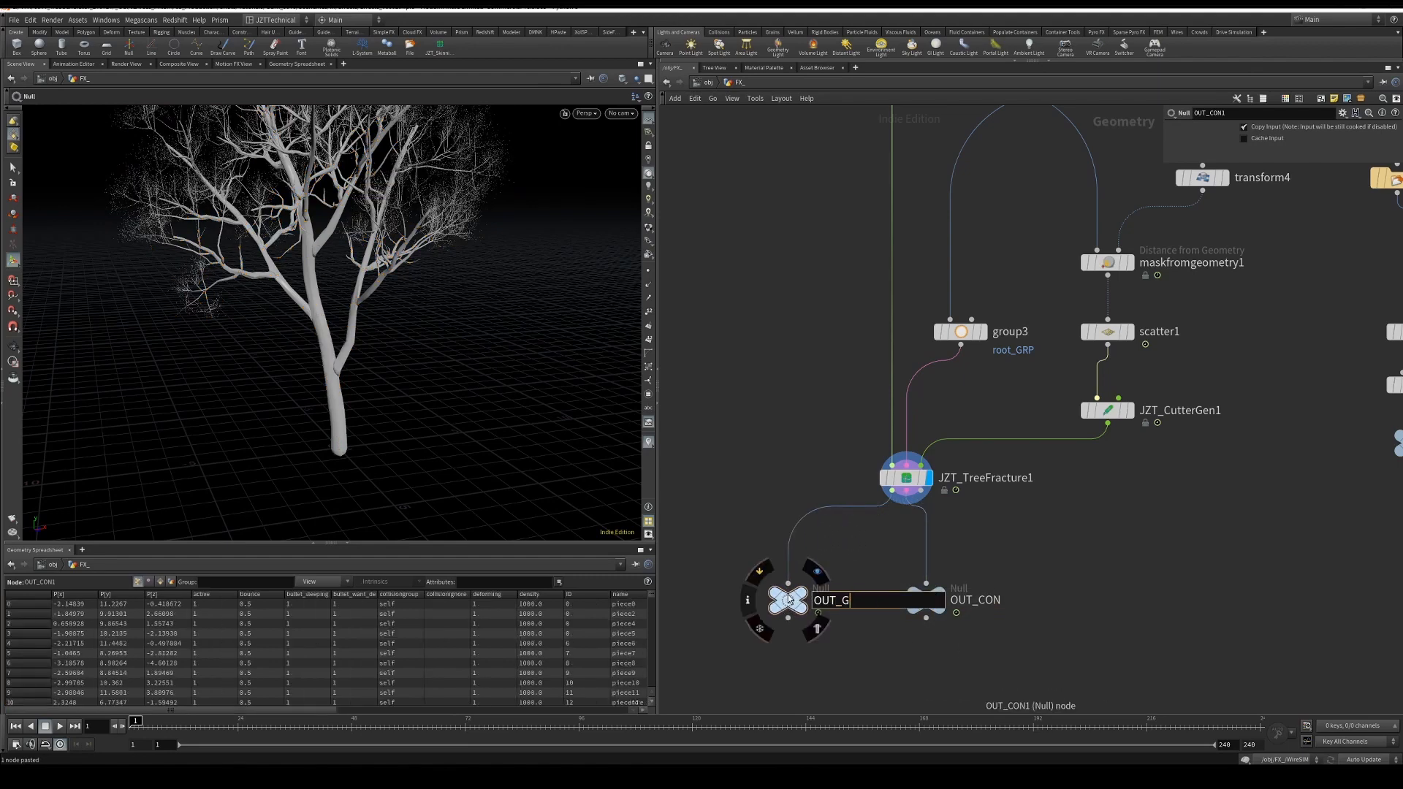